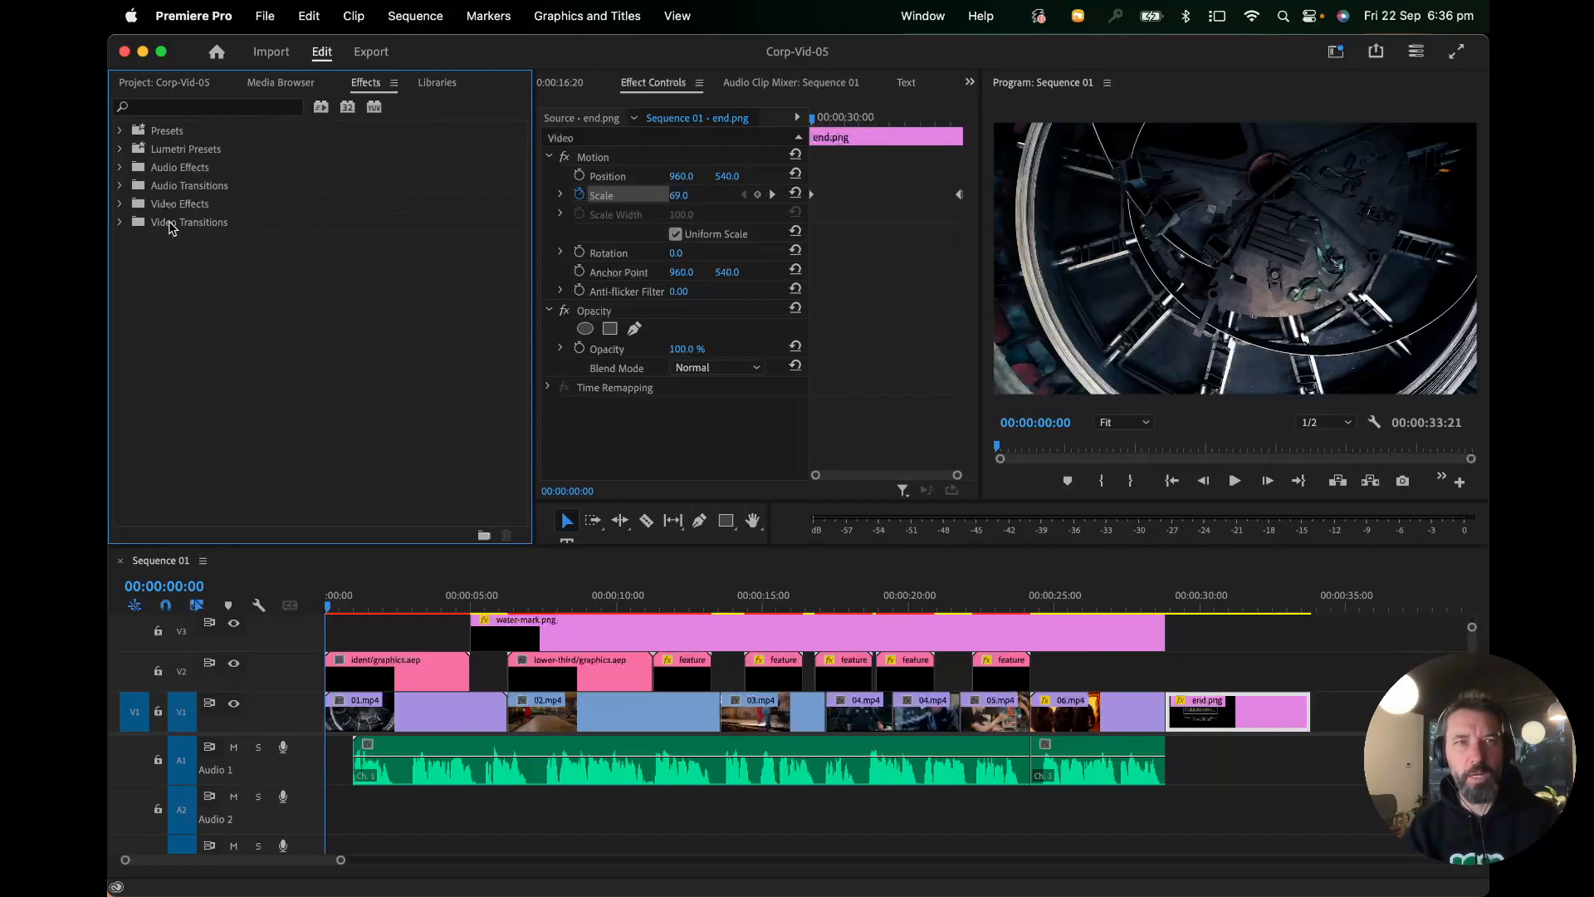
Step: Look through the video transition categories and the transitions in the Dissolve group
click(118, 223)
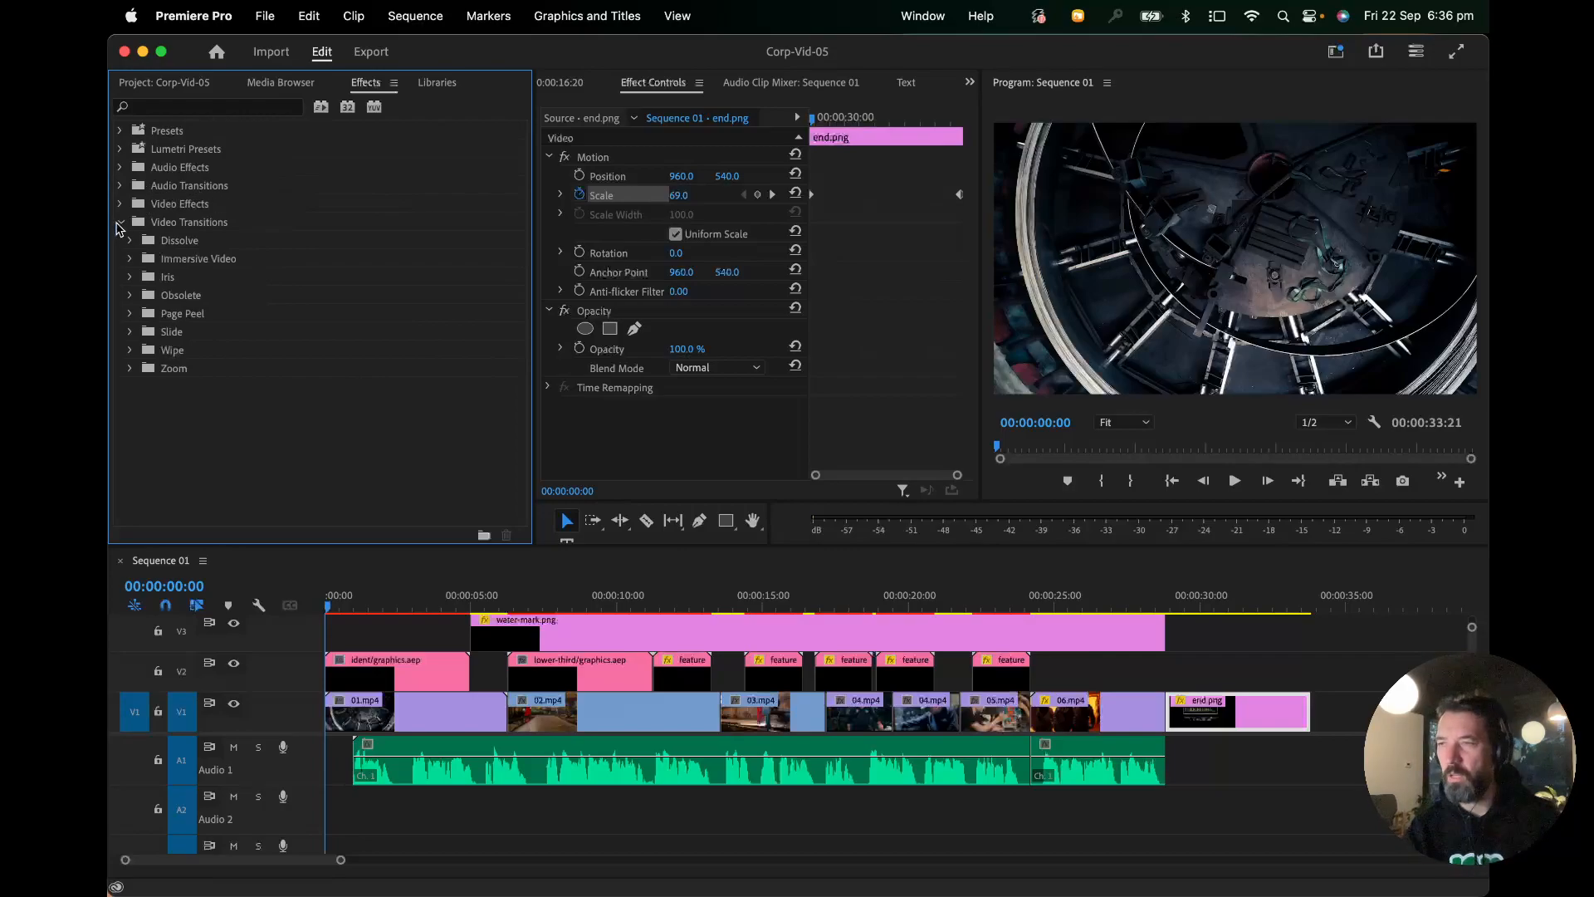
click(130, 241)
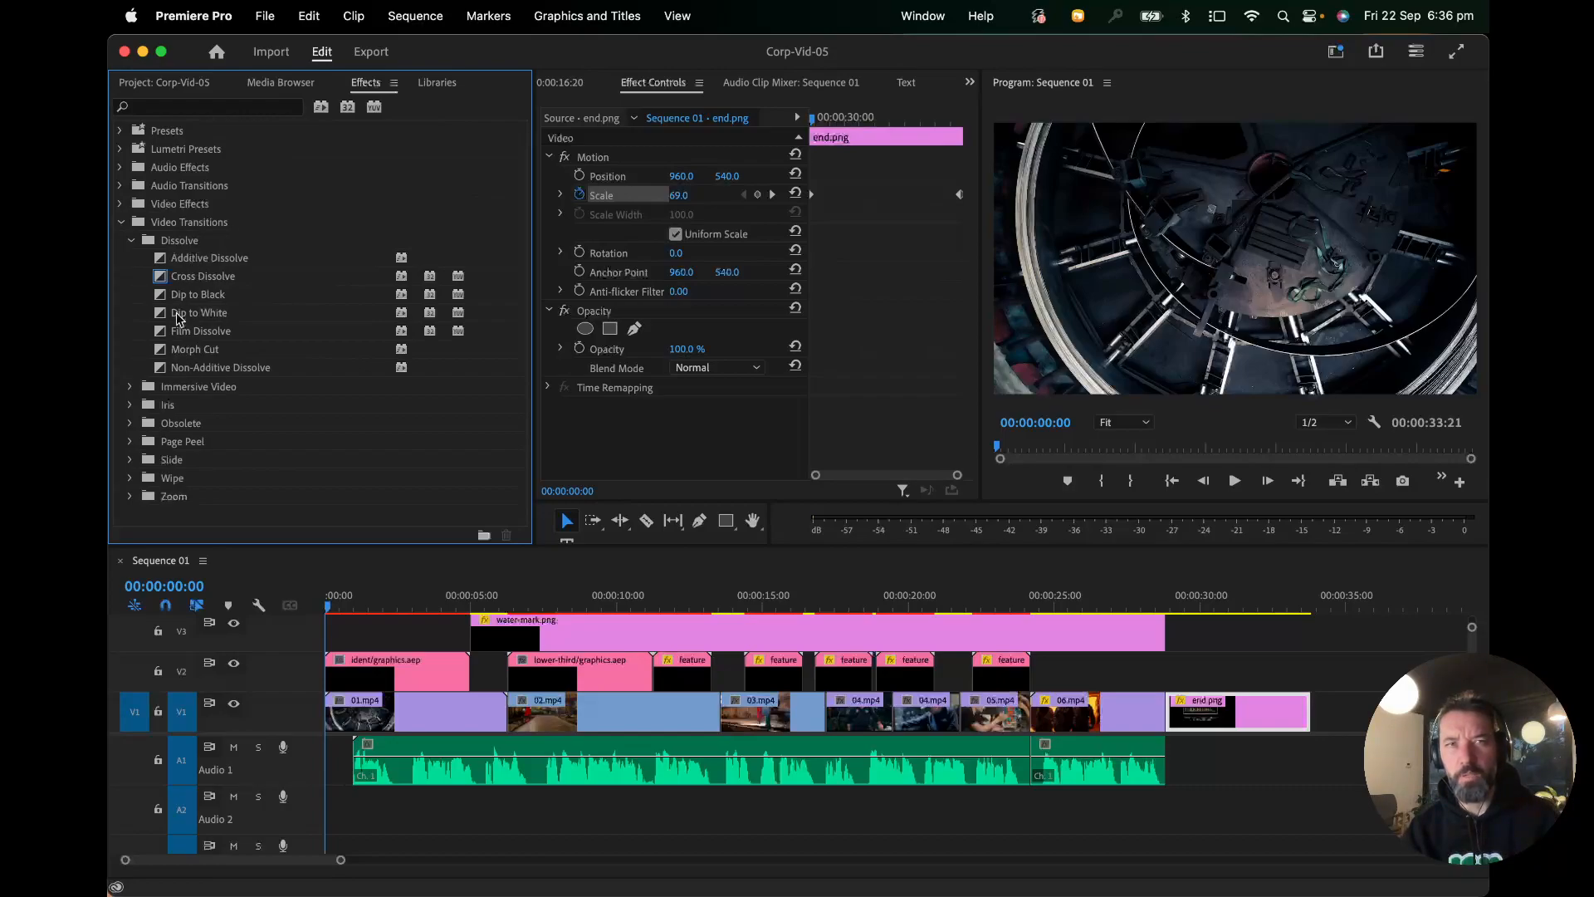
click(131, 240)
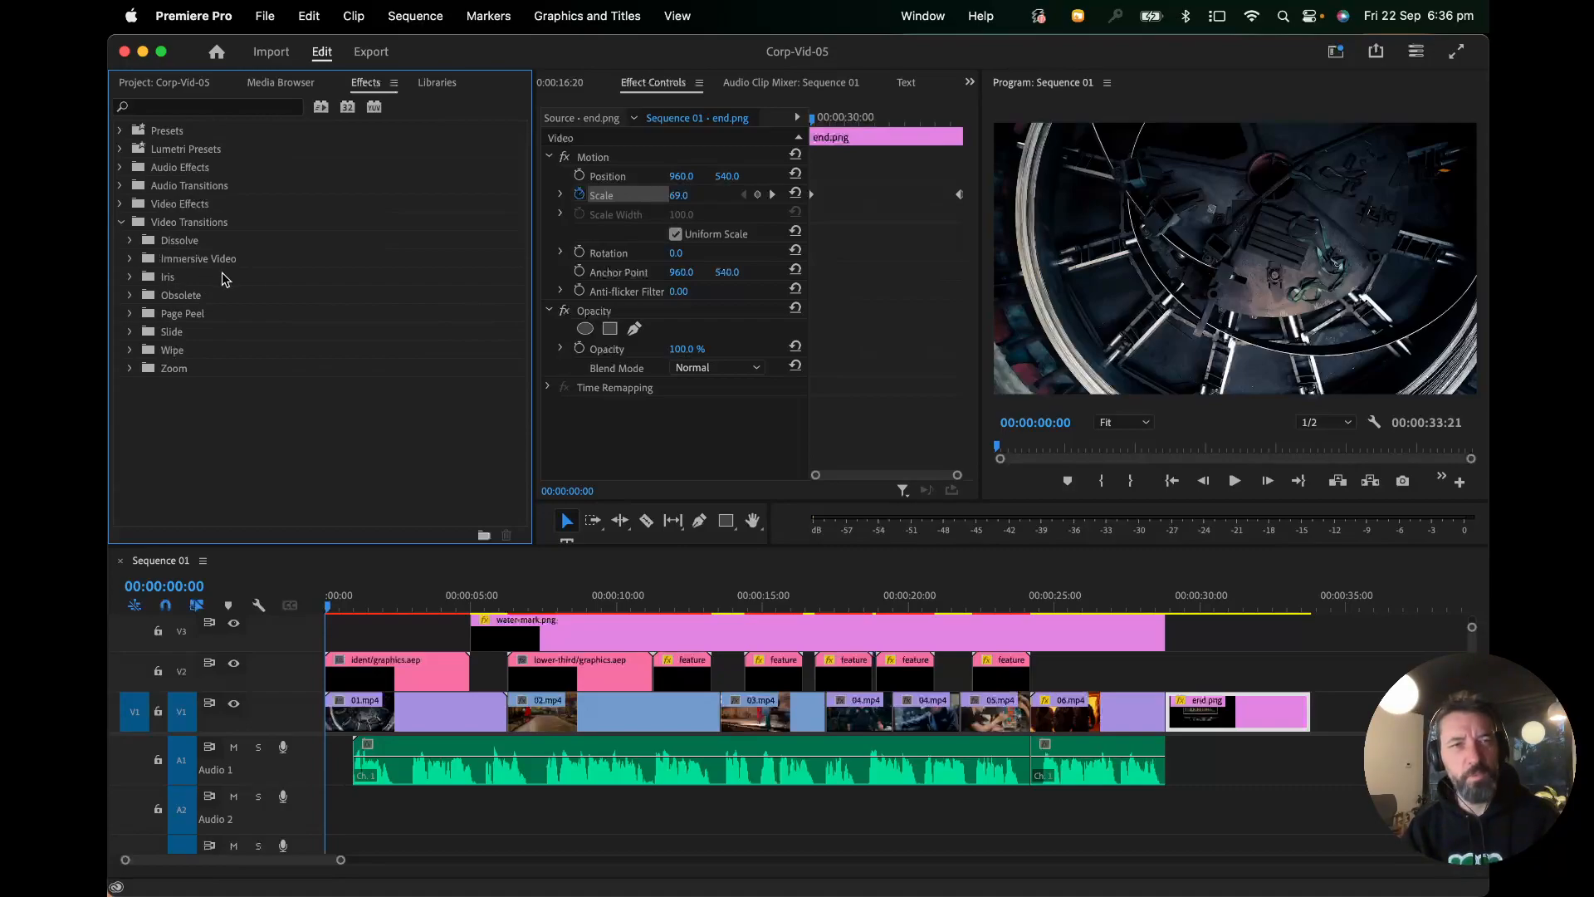
click(120, 224)
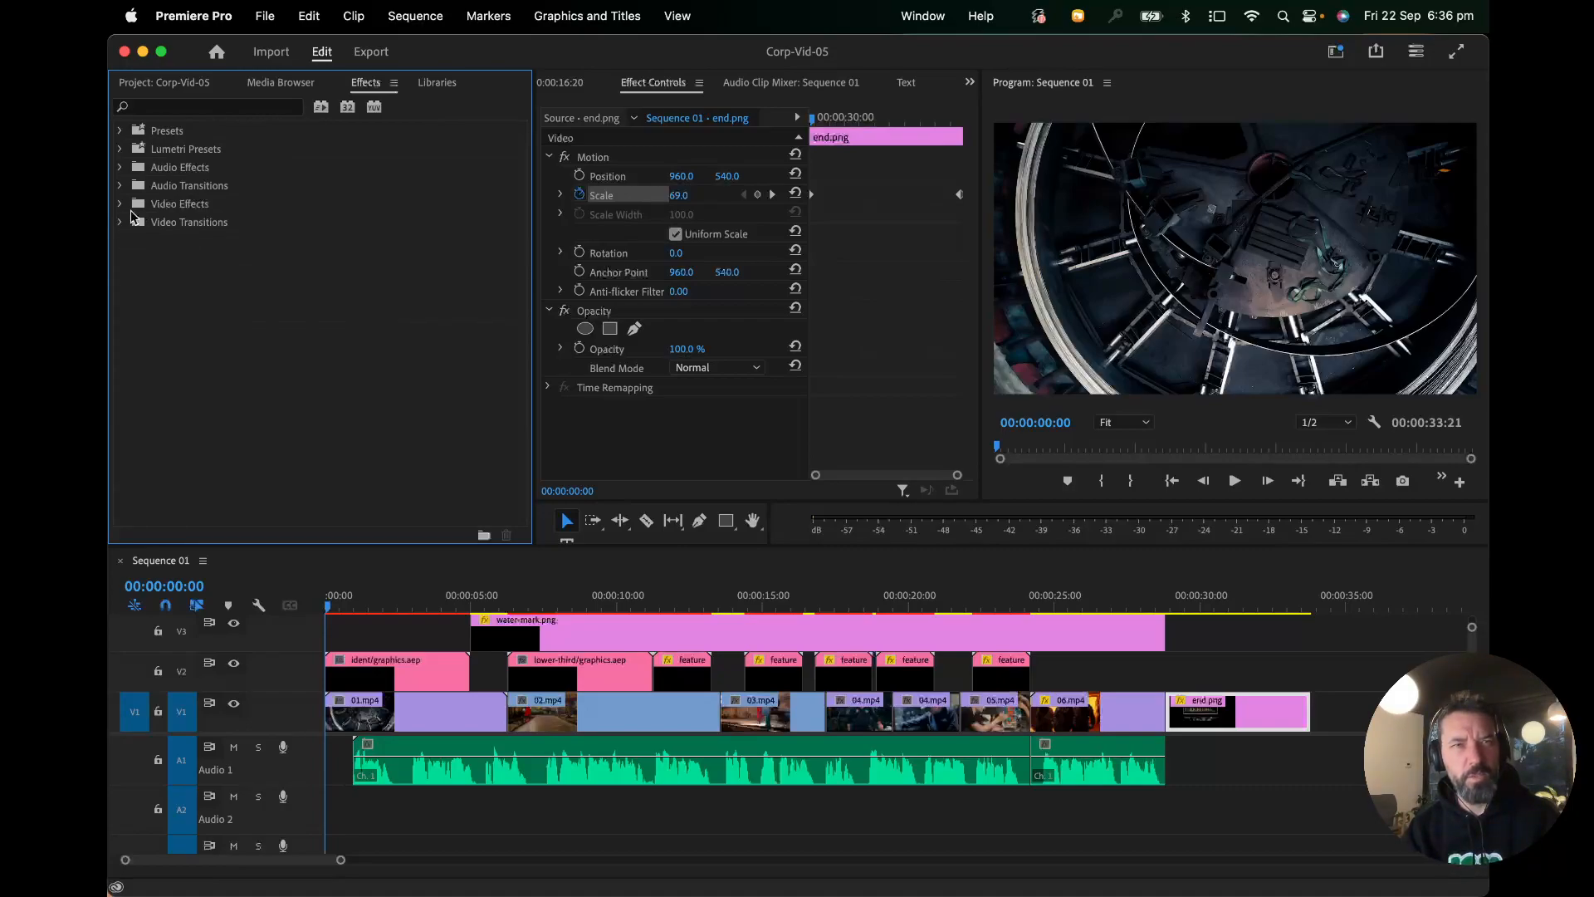
Step: Apply the Brightness & Contrast video effect from Color Correction to the 06.mp4 clip on track V1
click(121, 205)
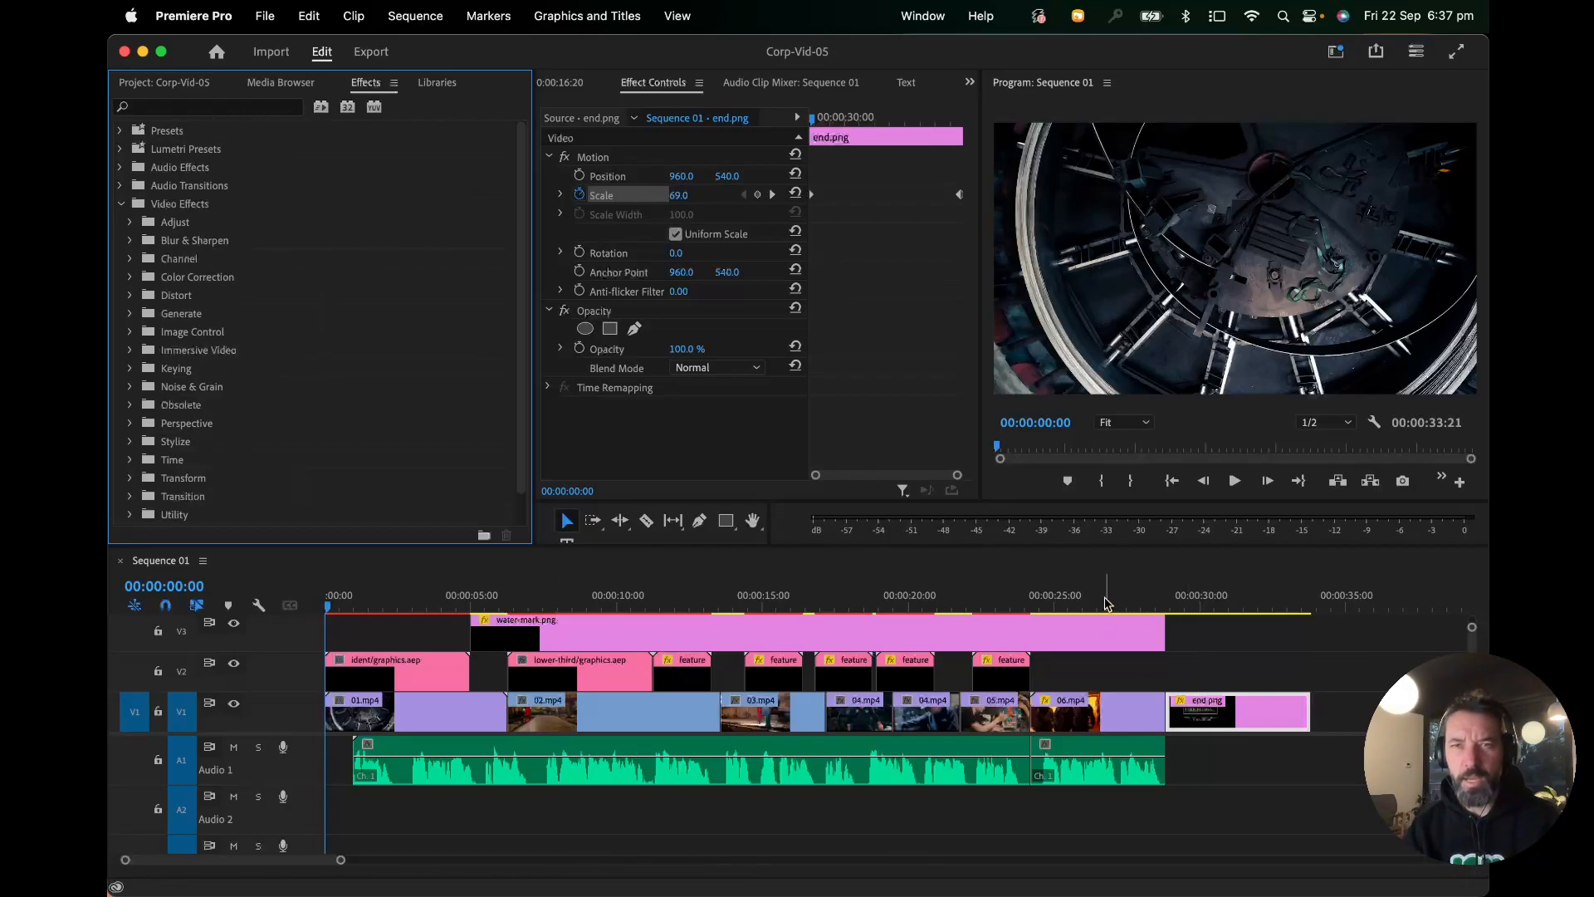
click(1076, 602)
drag(1076, 602, 1060, 602)
click(1082, 709)
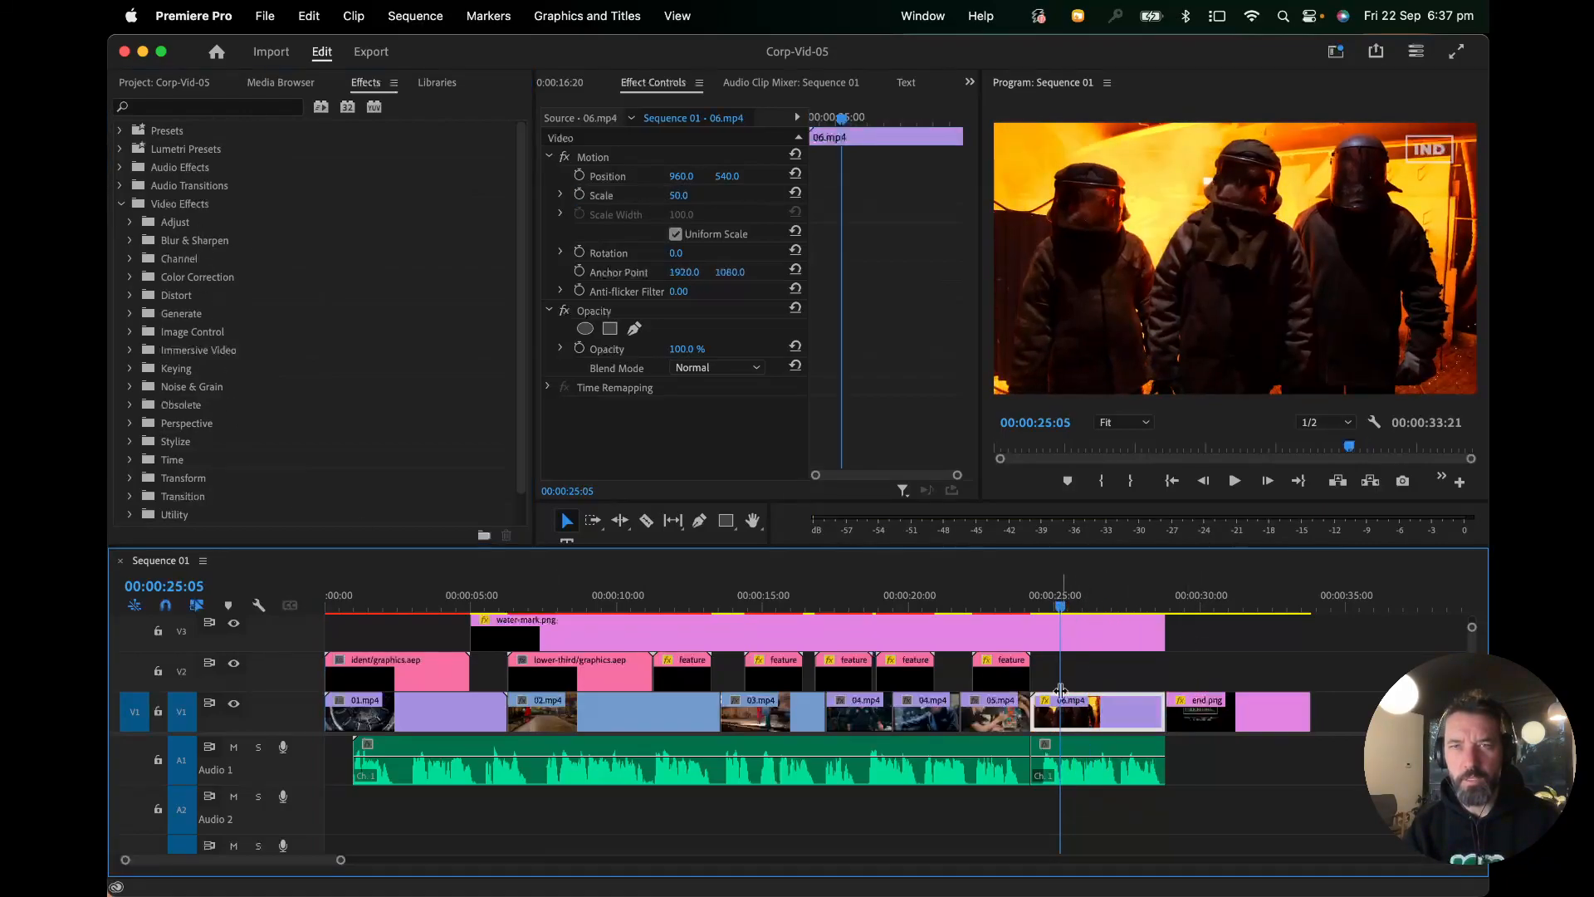
mouse_move(1065, 604)
mouse_down()
mouse_move(1043, 604)
mouse_move(1065, 604)
mouse_up()
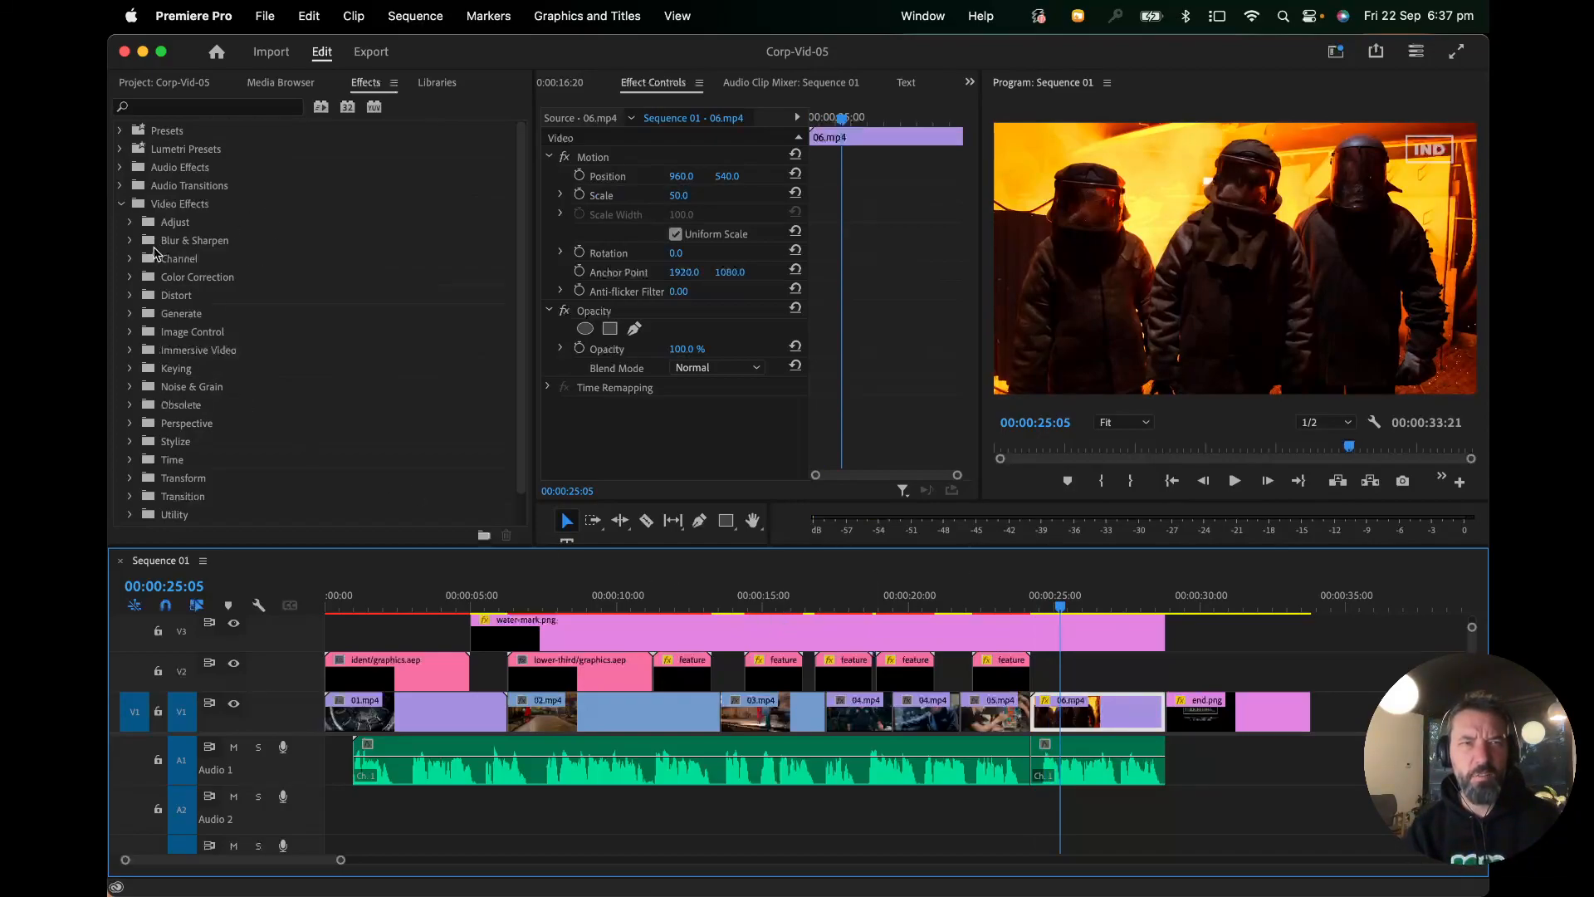
click(131, 332)
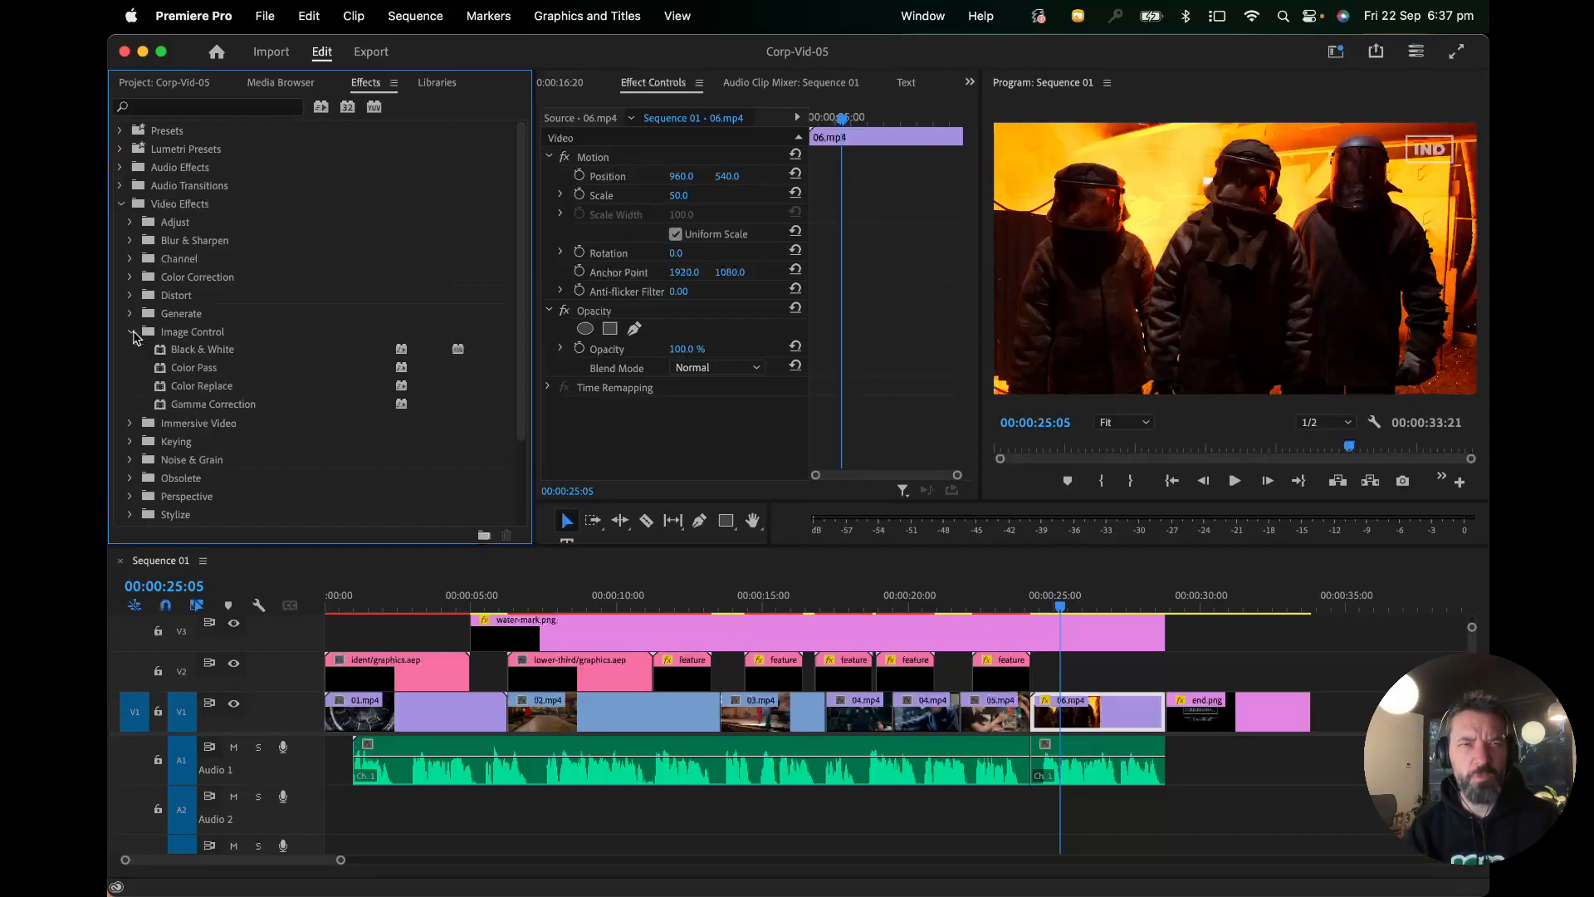
click(131, 333)
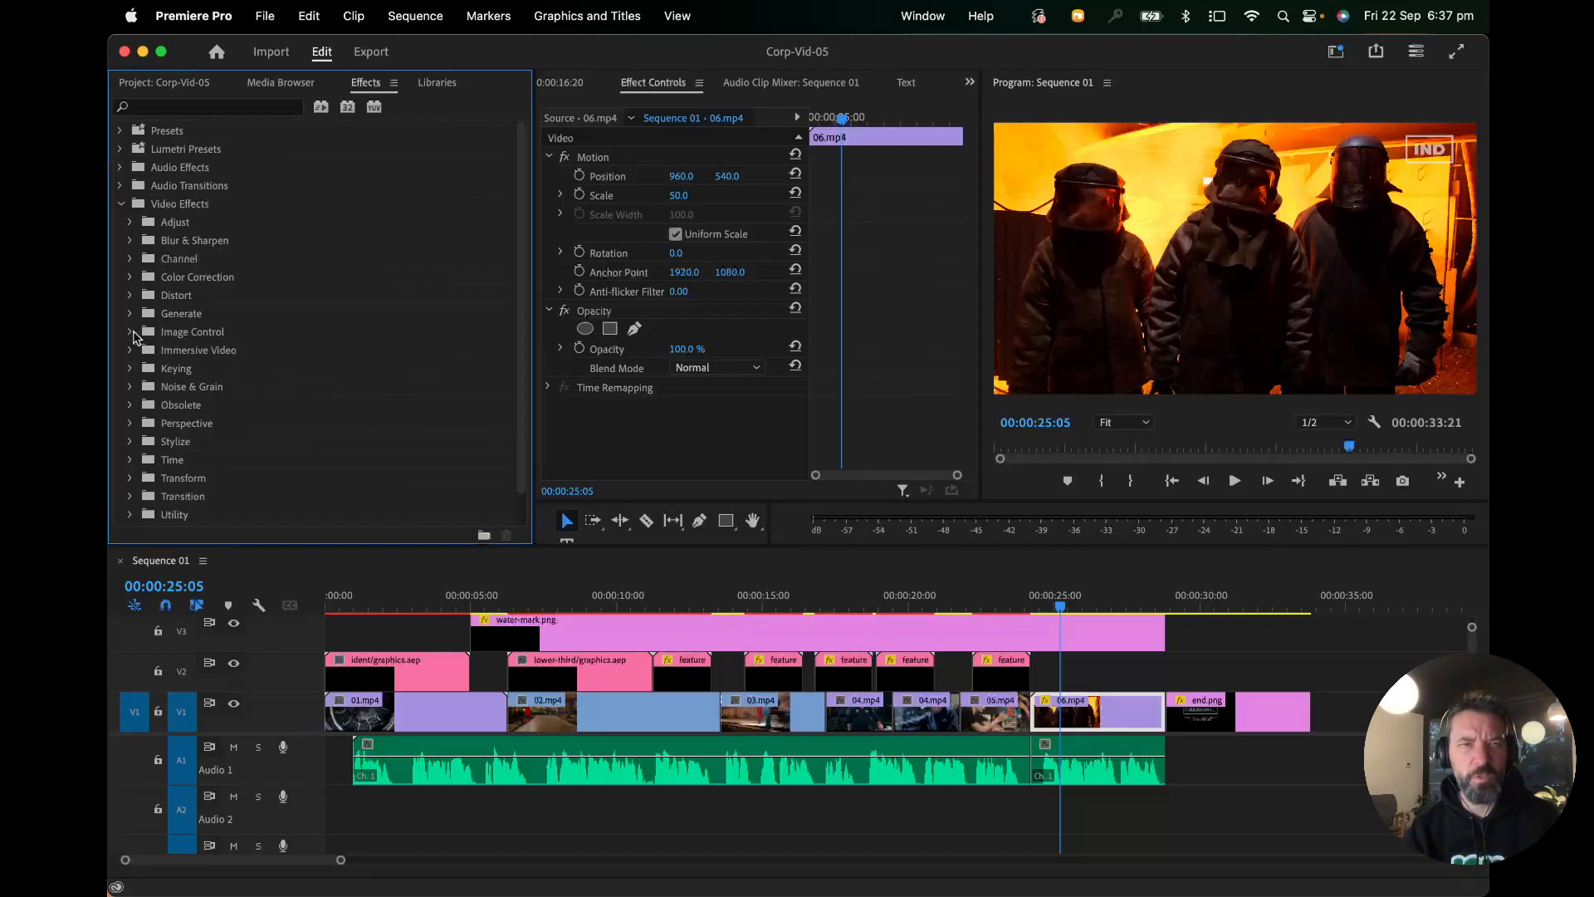
click(131, 279)
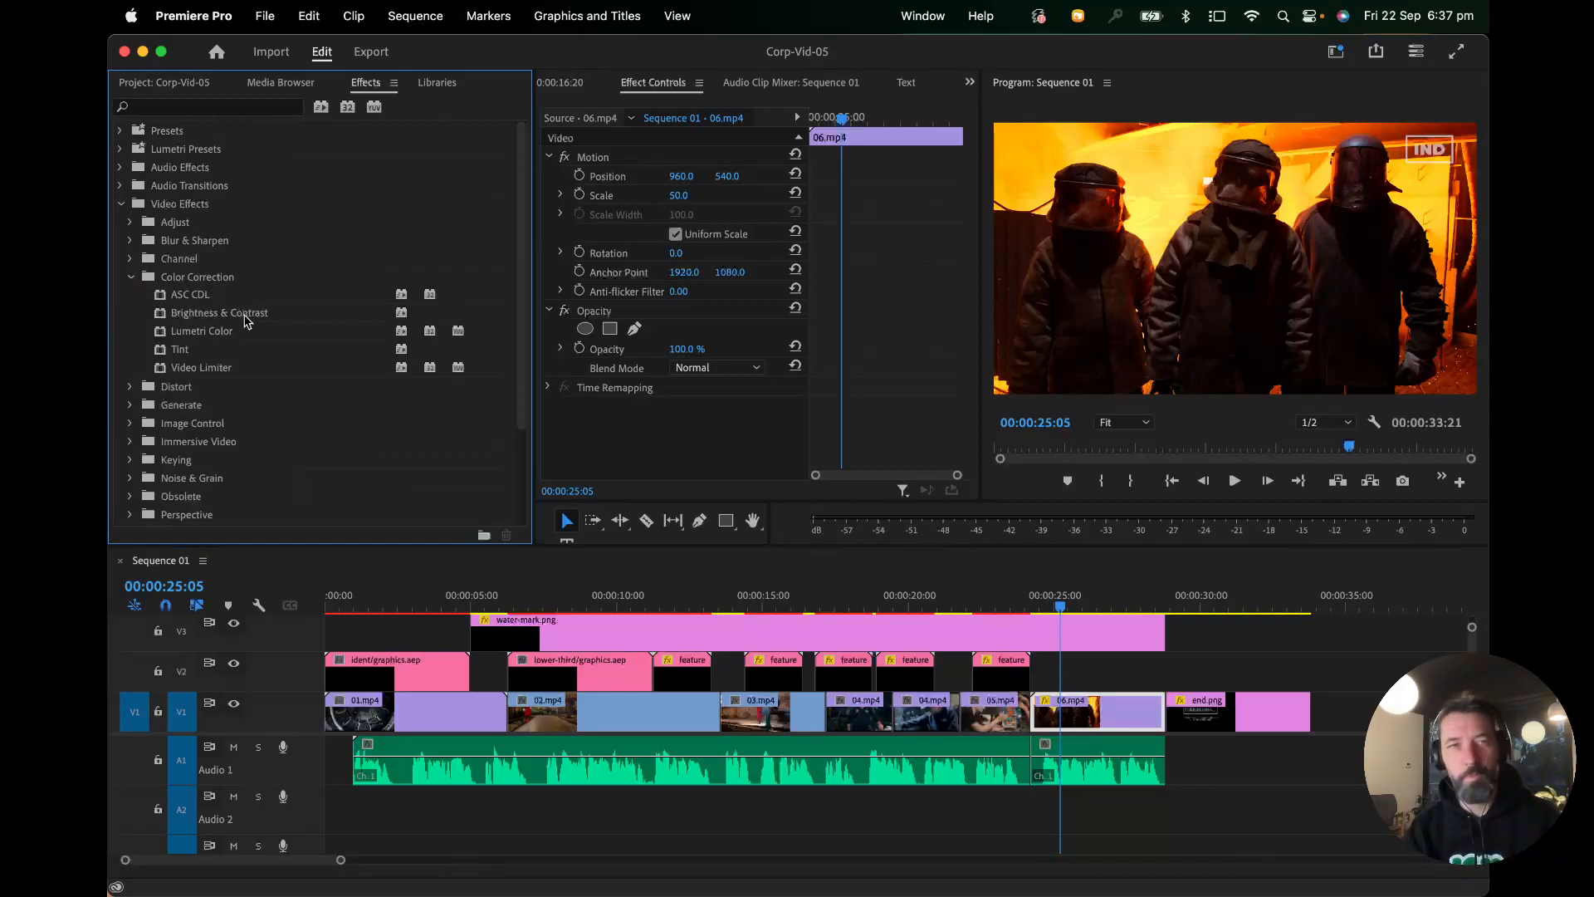
click(189, 318)
drag(189, 318, 1097, 715)
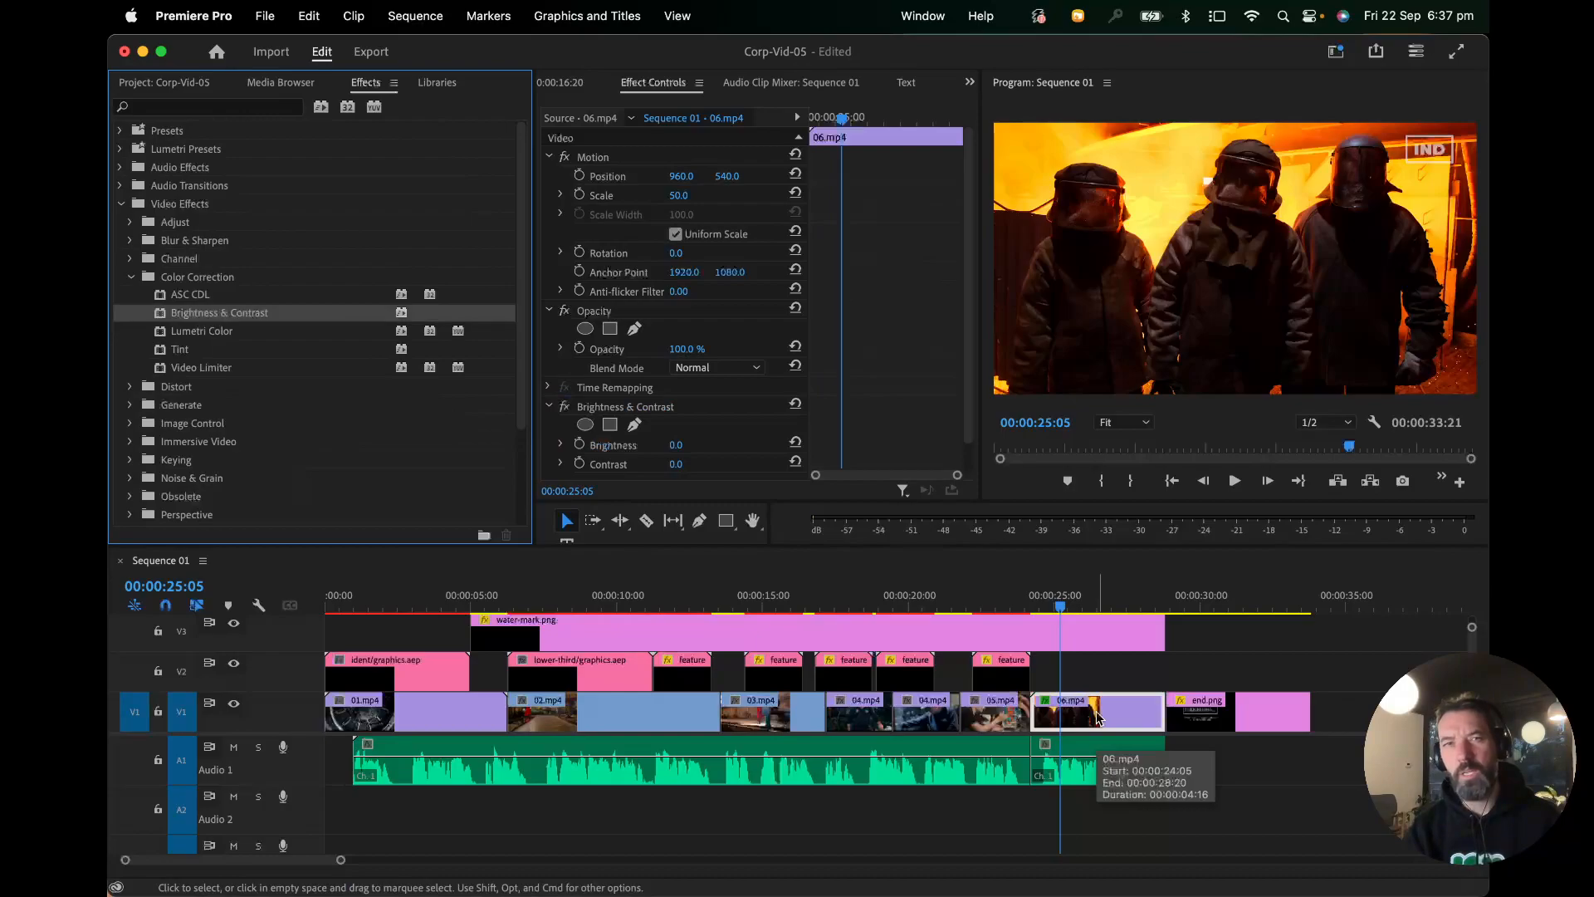
Step: Set the Brightness of the 06.mp4 clip's Brightness & Contrast effect to 22 and preview the clip
click(1090, 602)
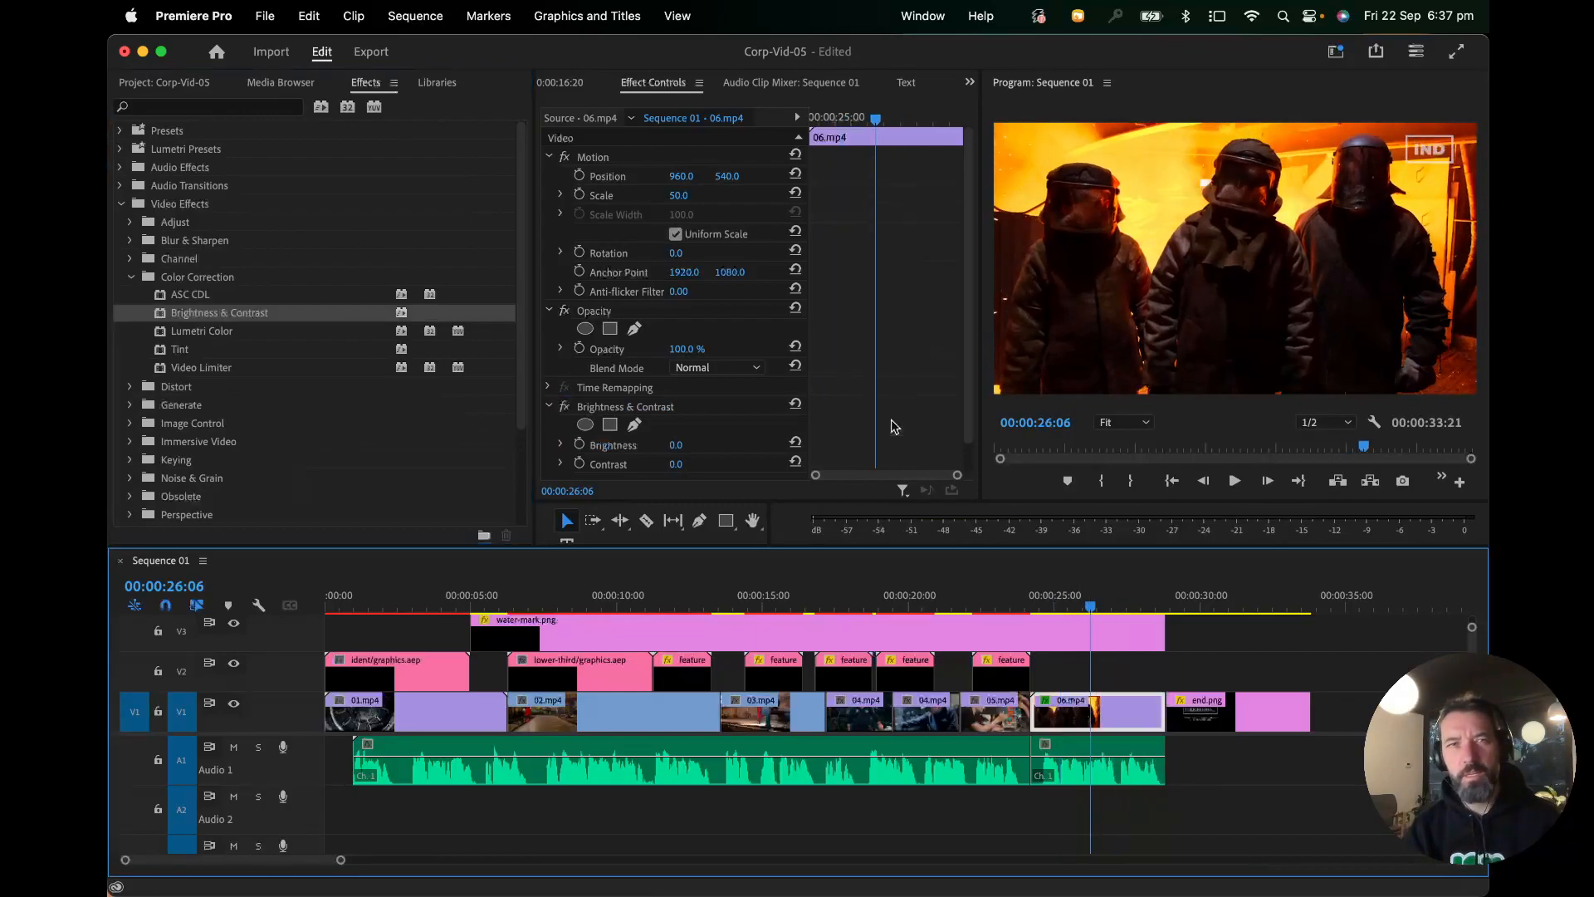
drag(531, 176, 442, 176)
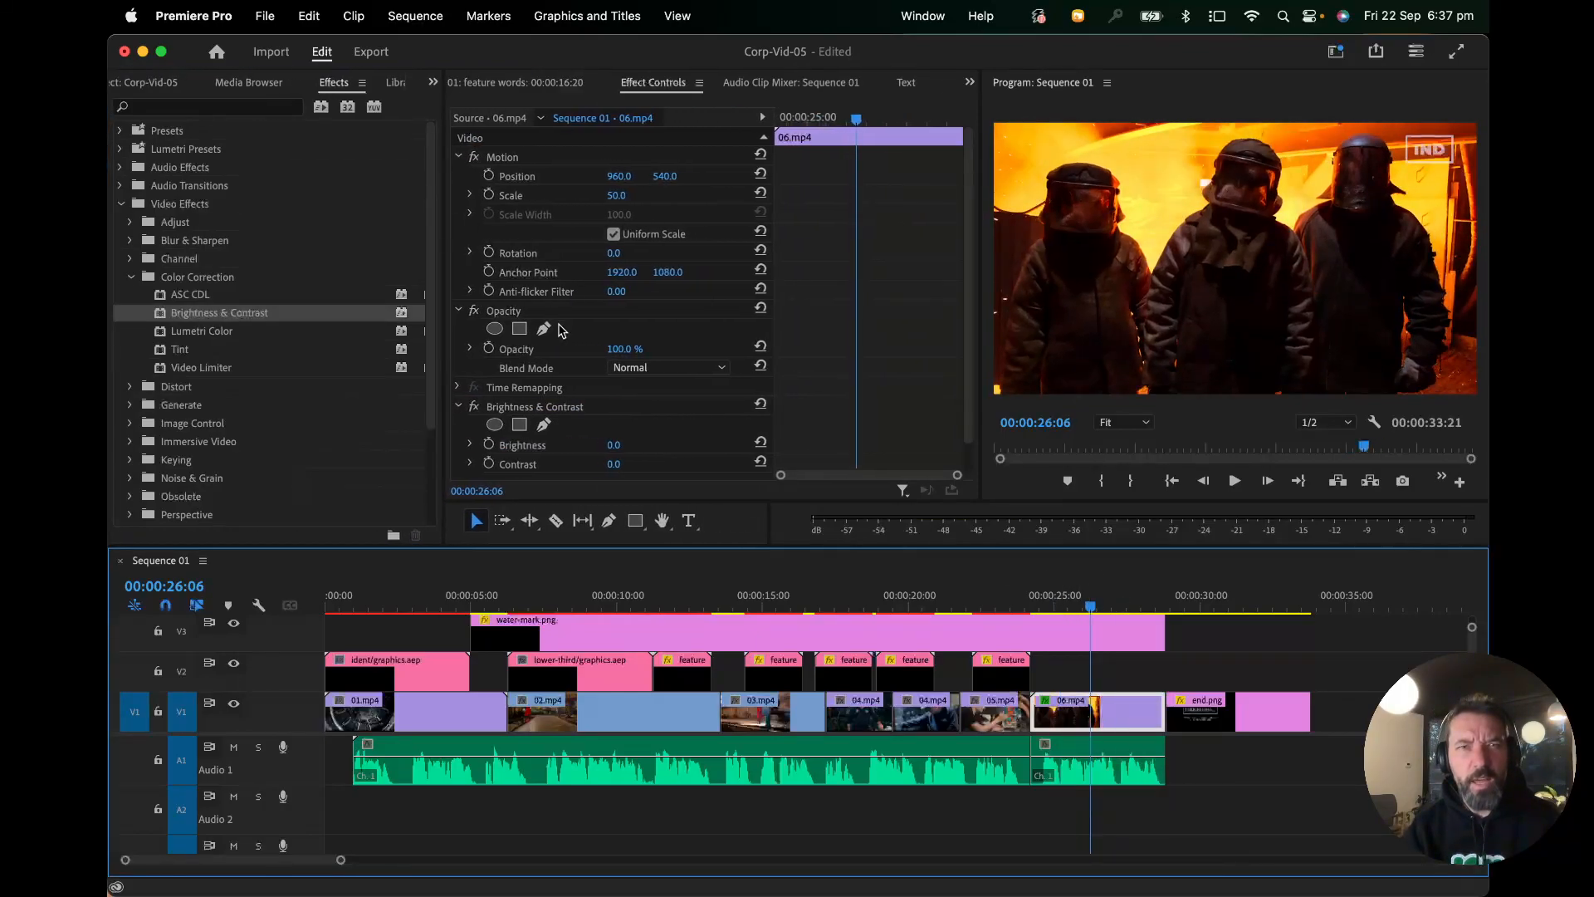
scroll(562, 329, down, 2)
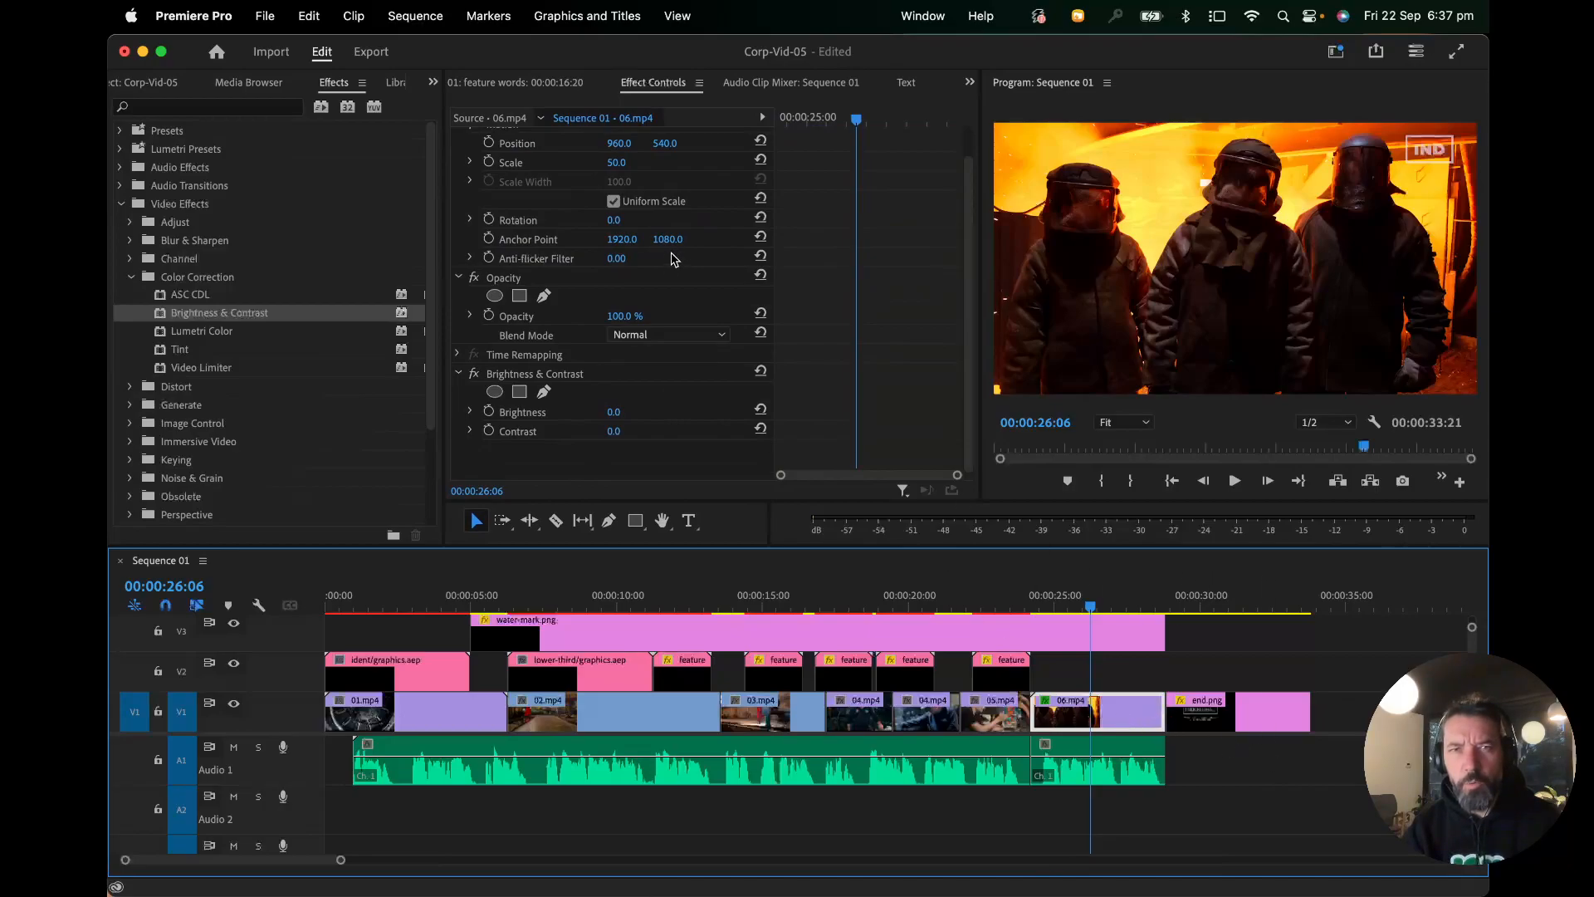
scroll(648, 288, up, 2)
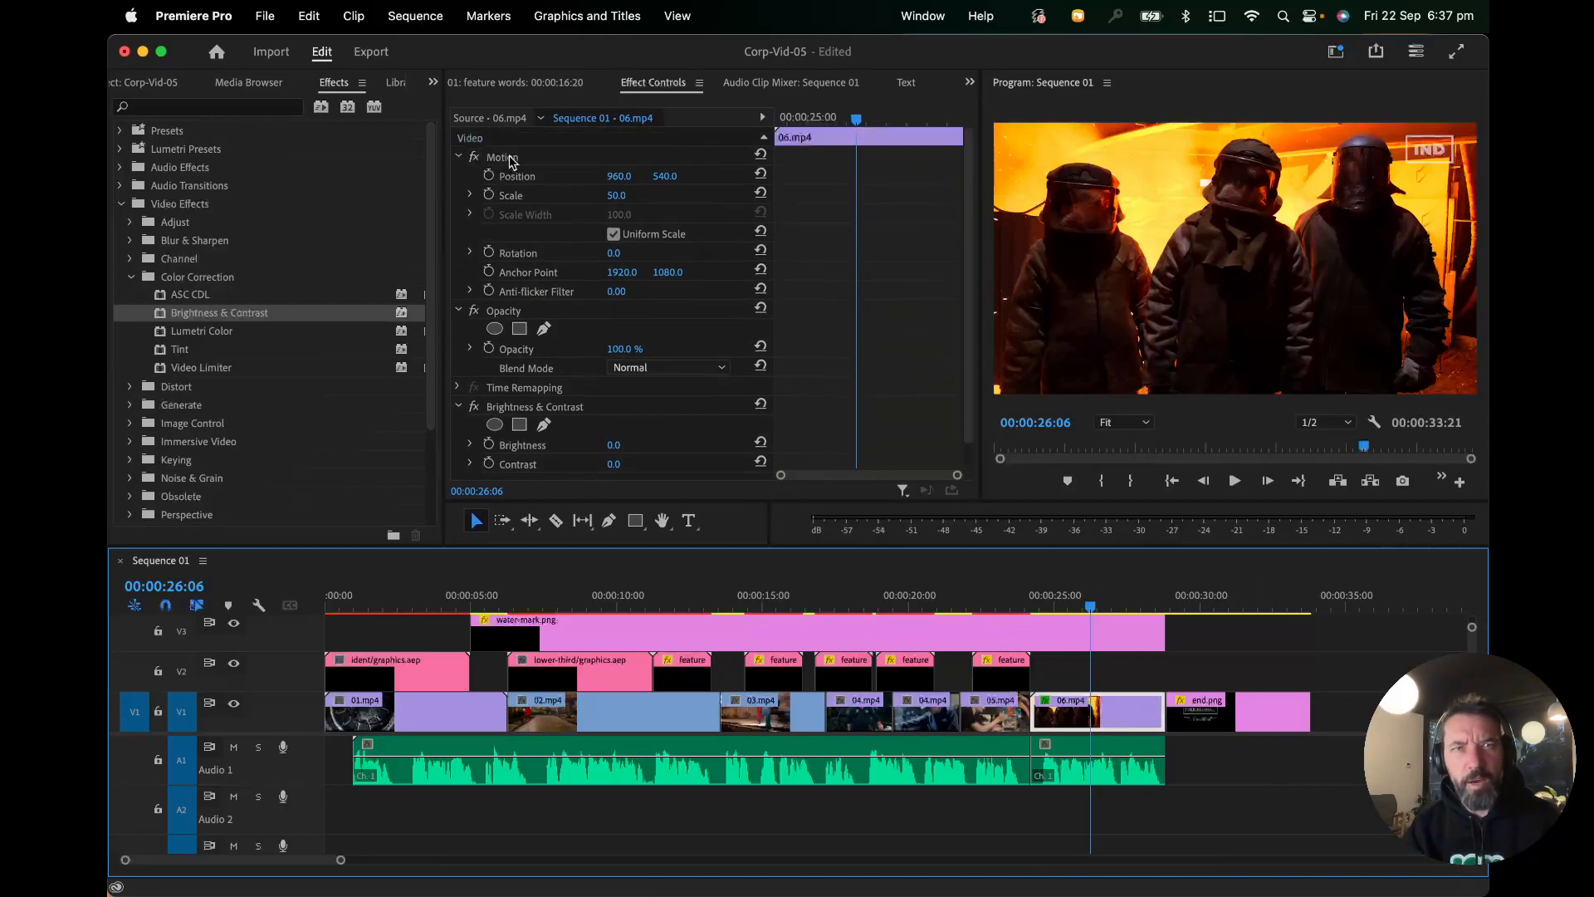
click(460, 157)
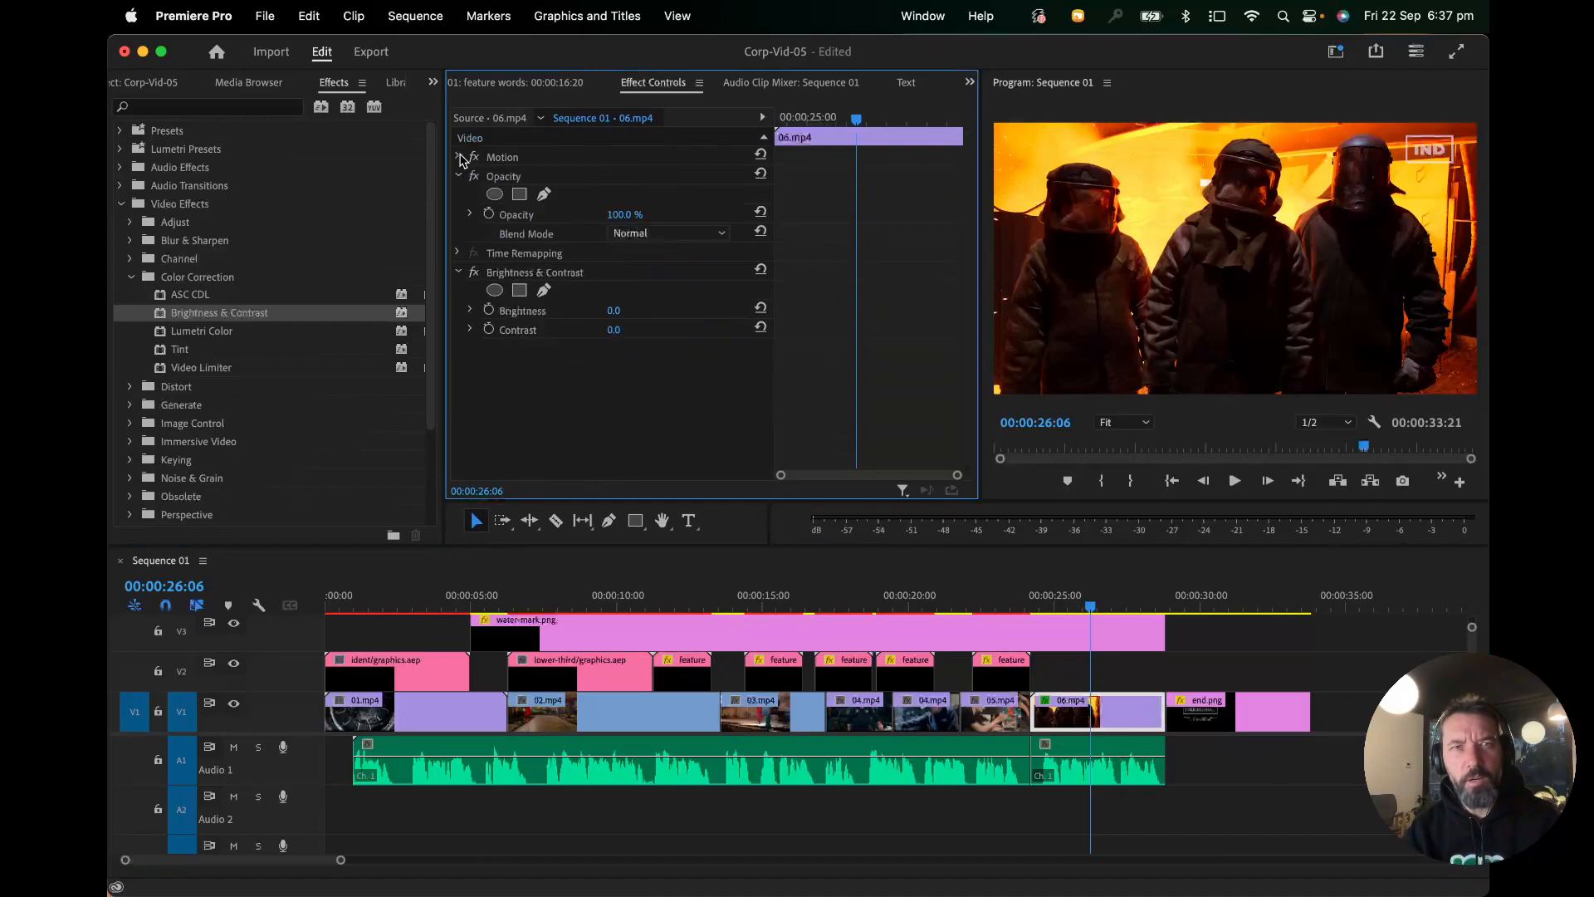
click(458, 176)
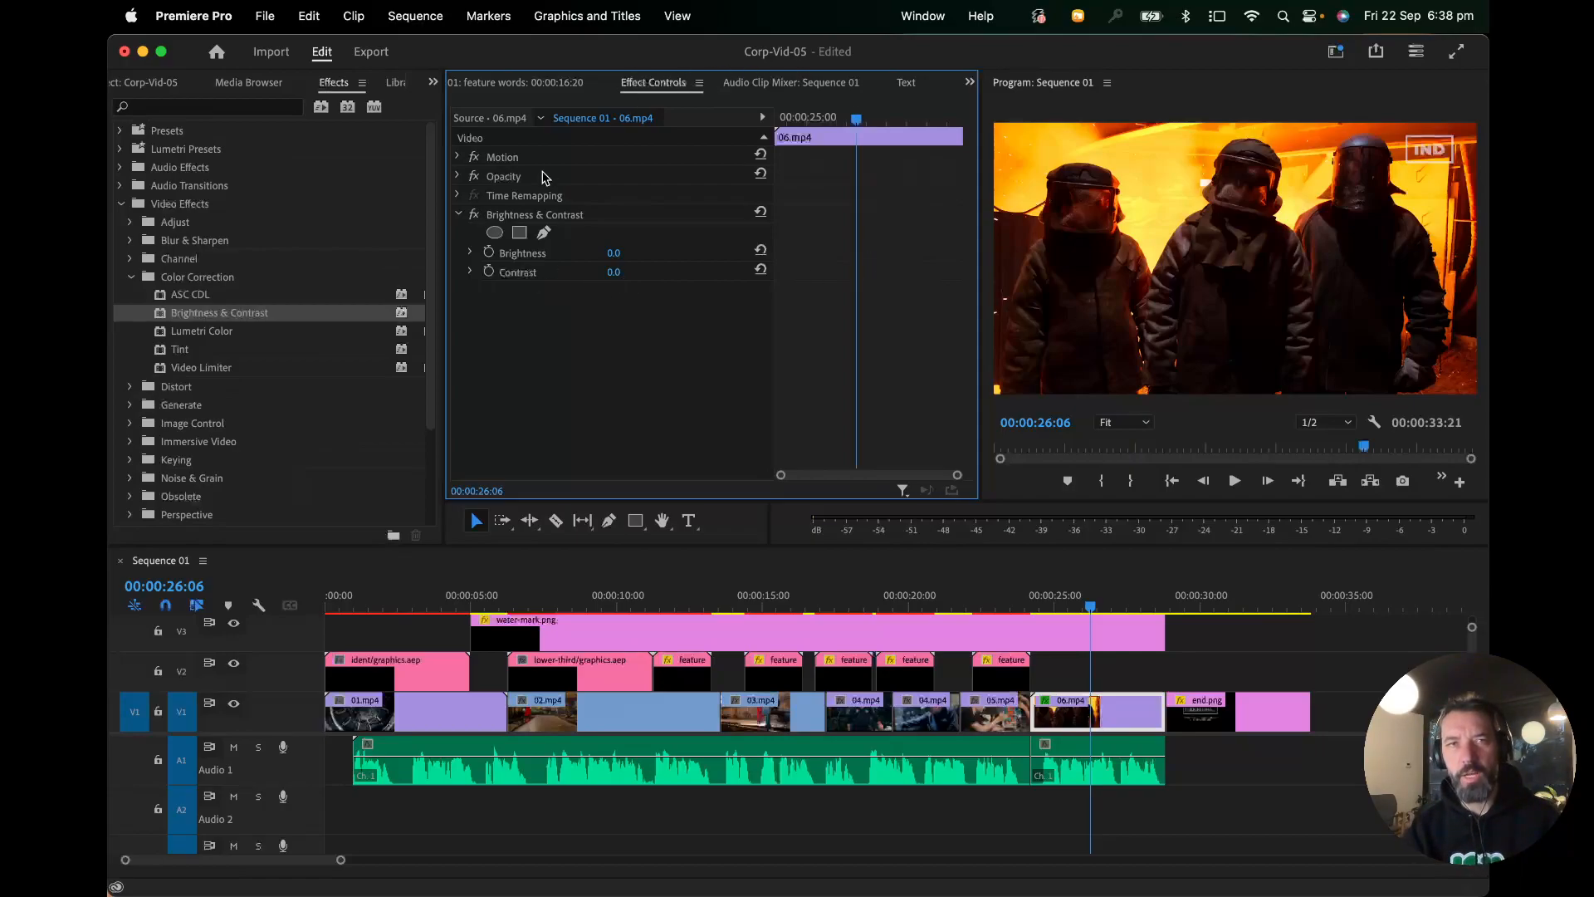
mouse_move(613, 253)
mouse_down()
mouse_move(641, 253)
mouse_move(626, 254)
mouse_up()
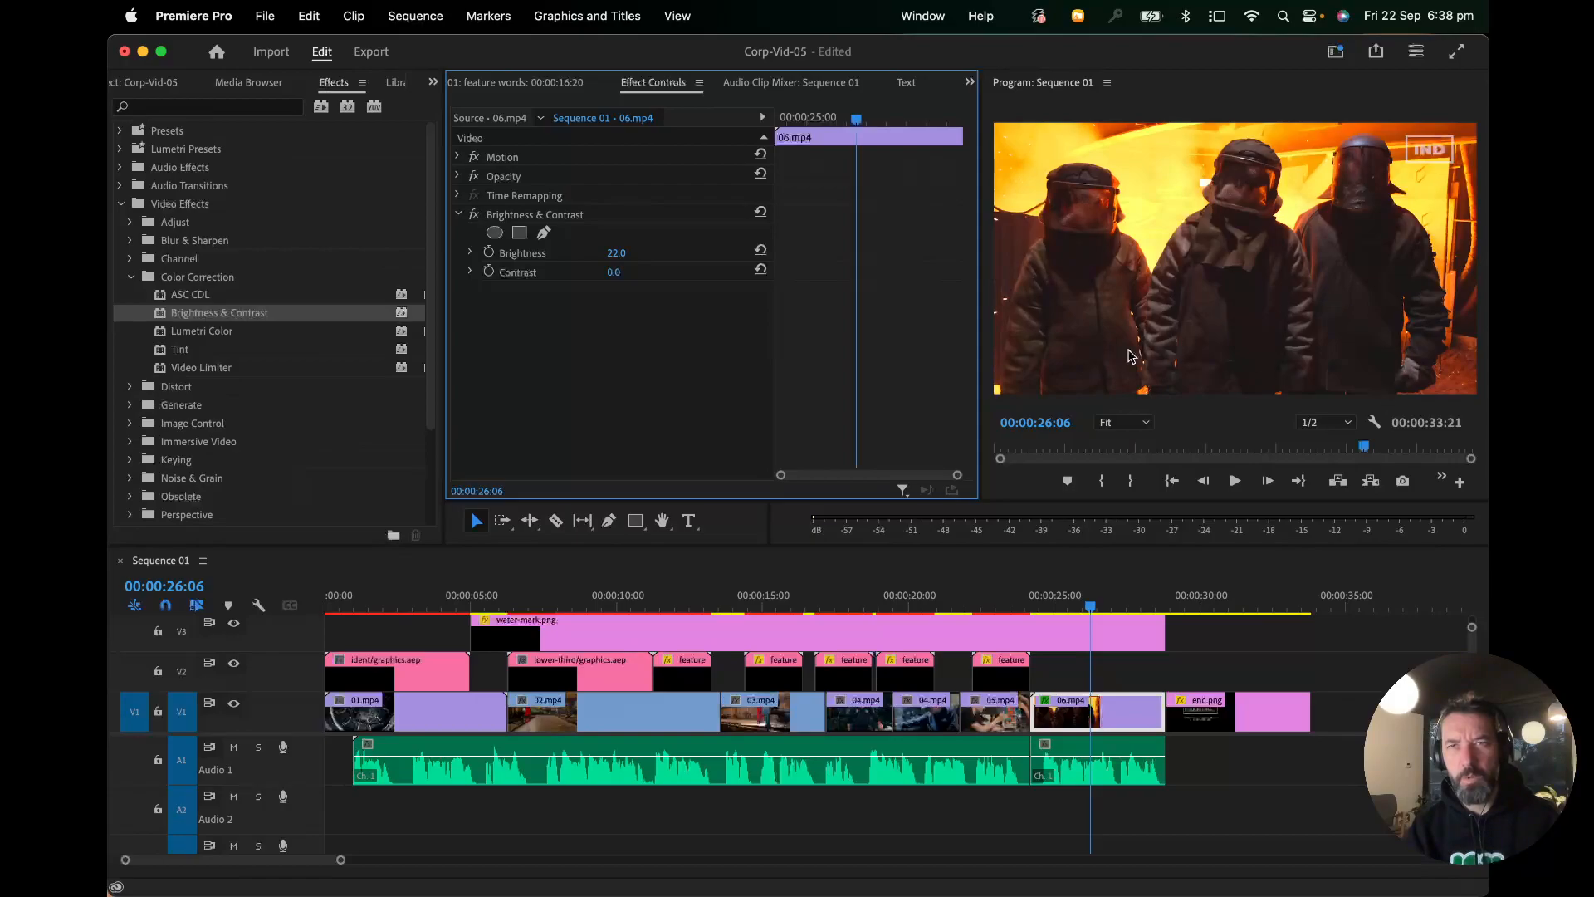
click(1111, 606)
mouse_move(1111, 606)
mouse_down()
mouse_move(980, 605)
mouse_move(1090, 603)
mouse_up()
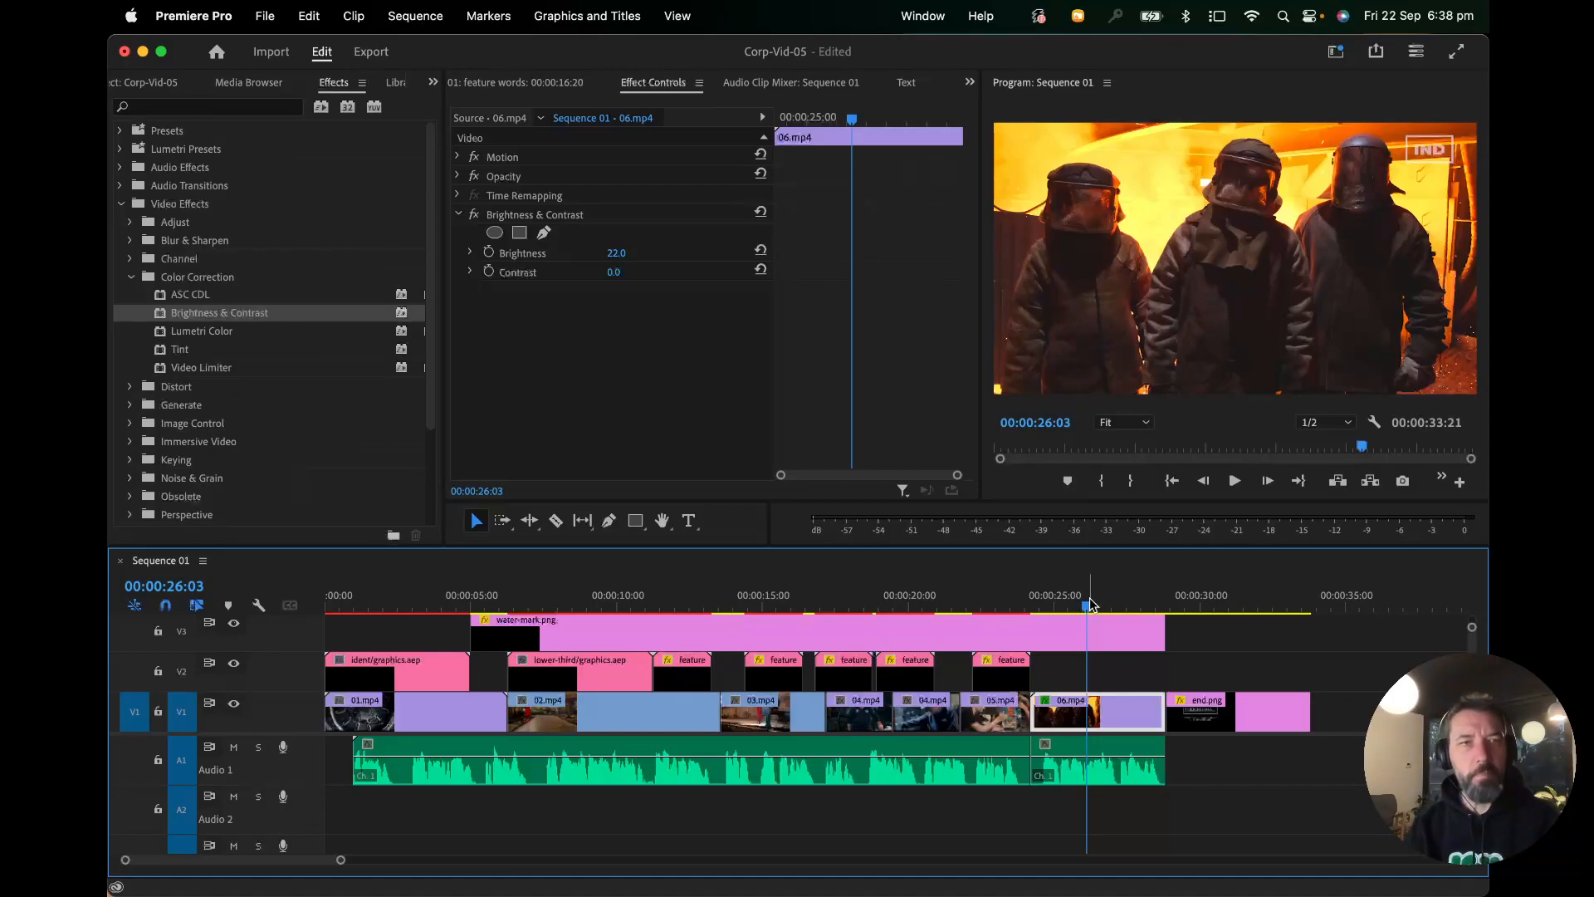
Step: Apply Gaussian Blur to the 01.mp4 clip at the start of the sequence and set its Blurriness to 449
click(133, 277)
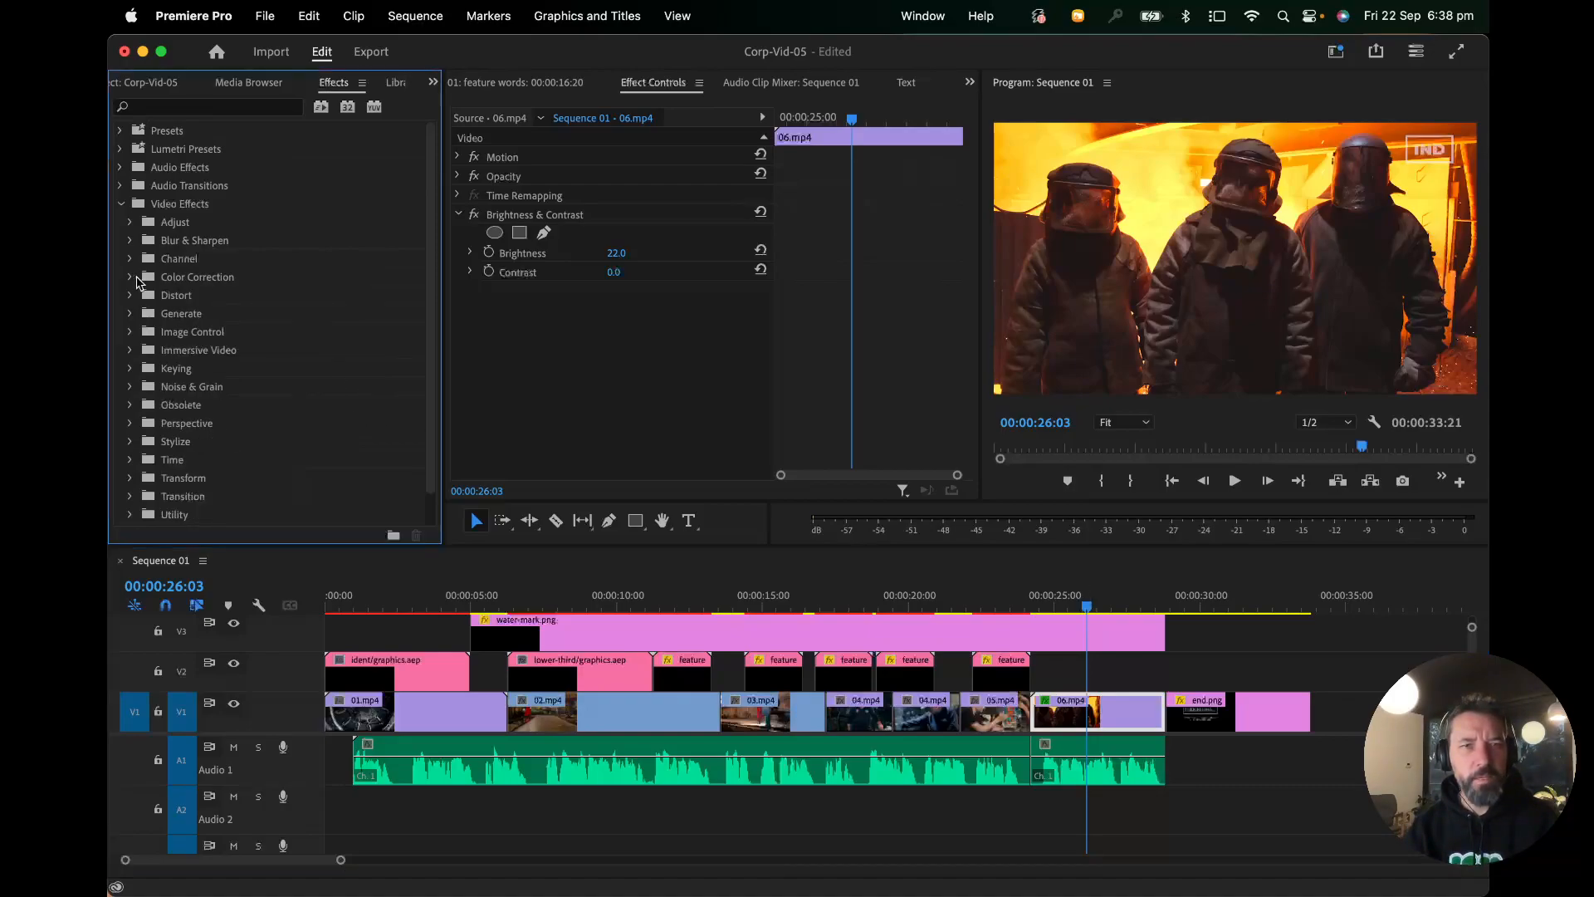
click(347, 604)
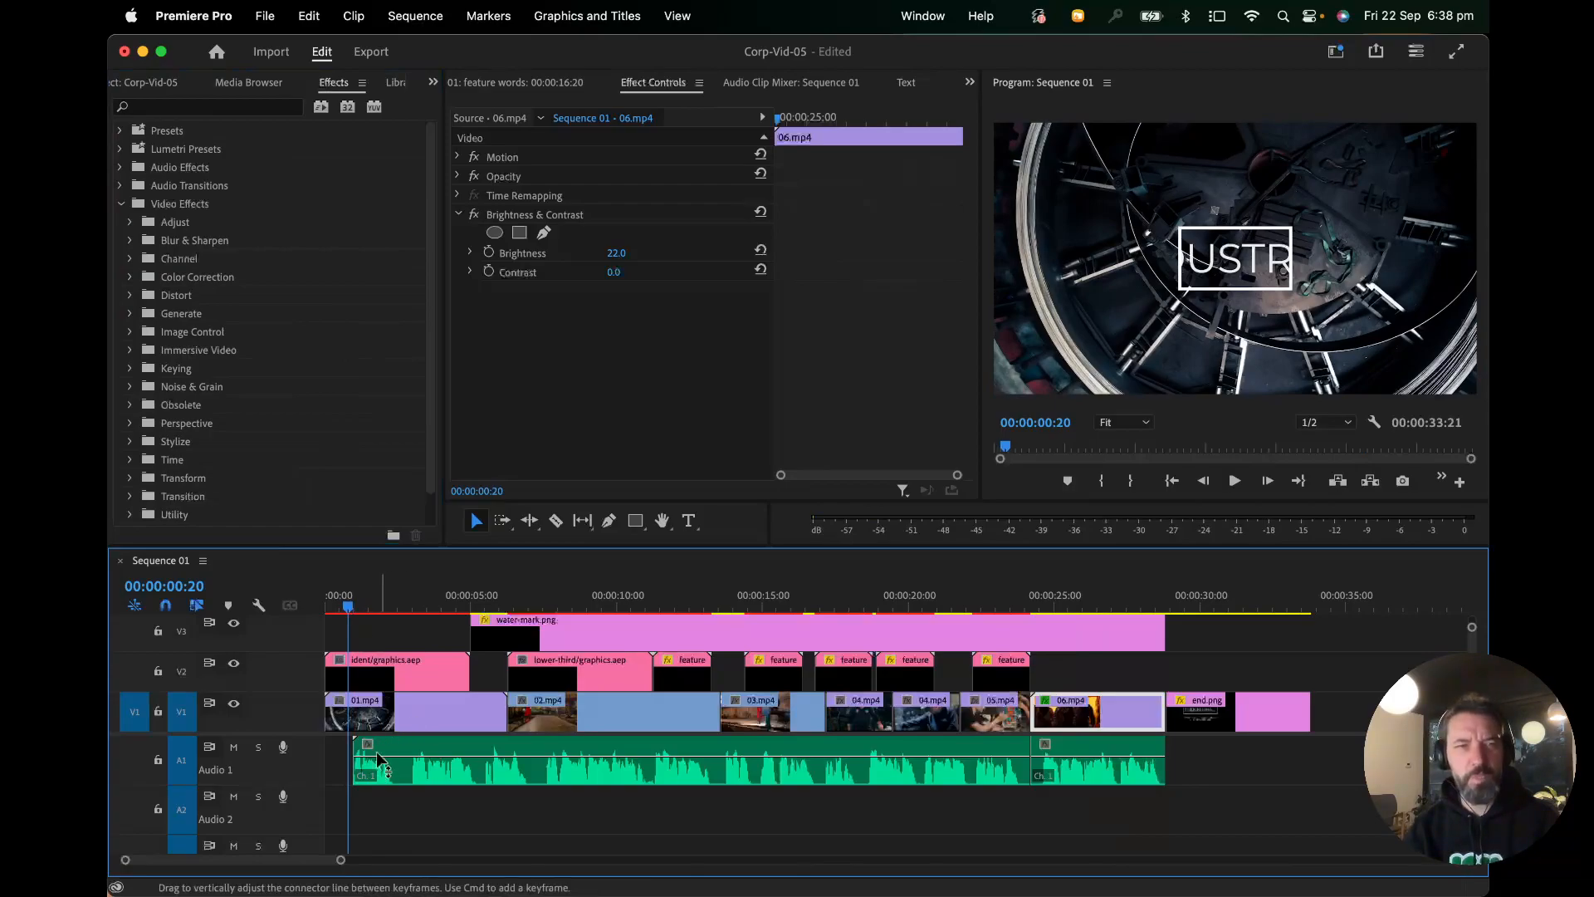
click(412, 708)
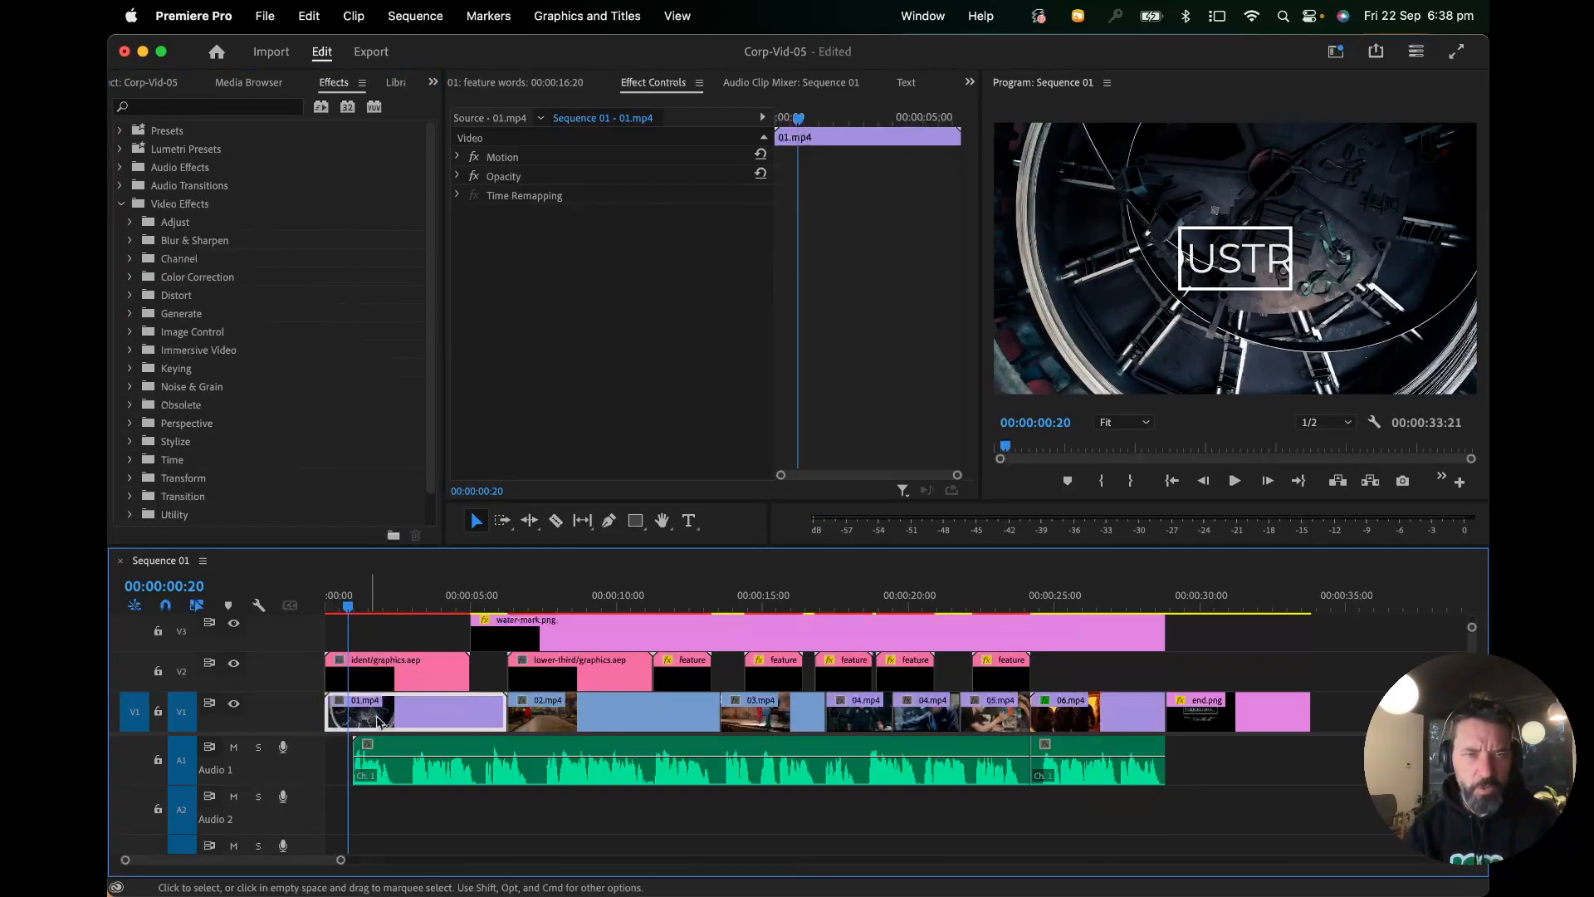
click(339, 610)
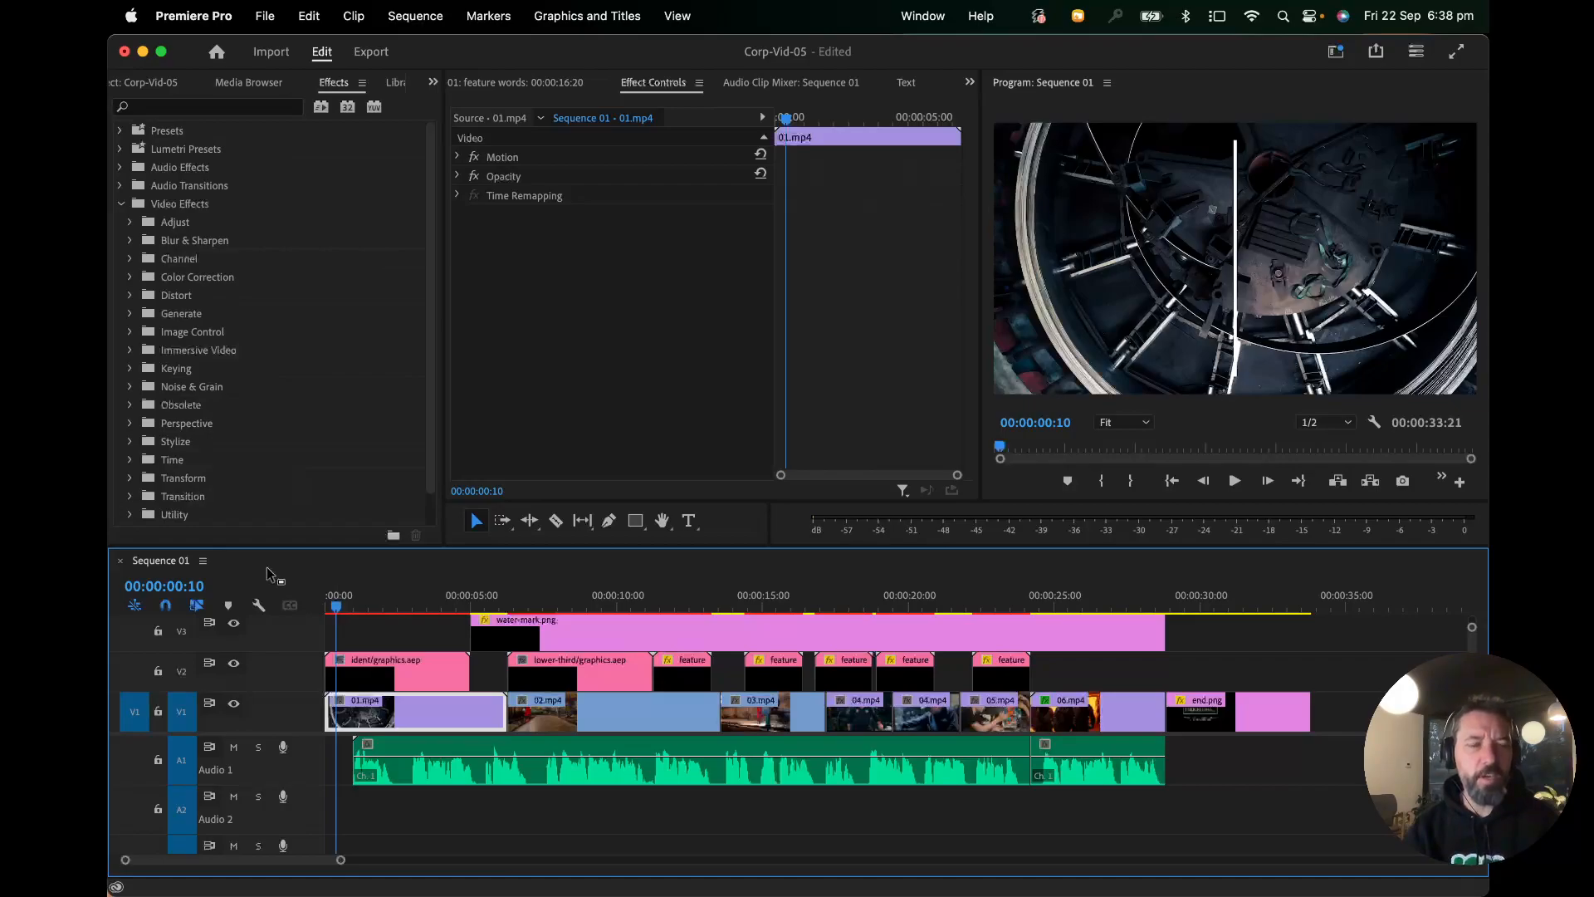
click(132, 241)
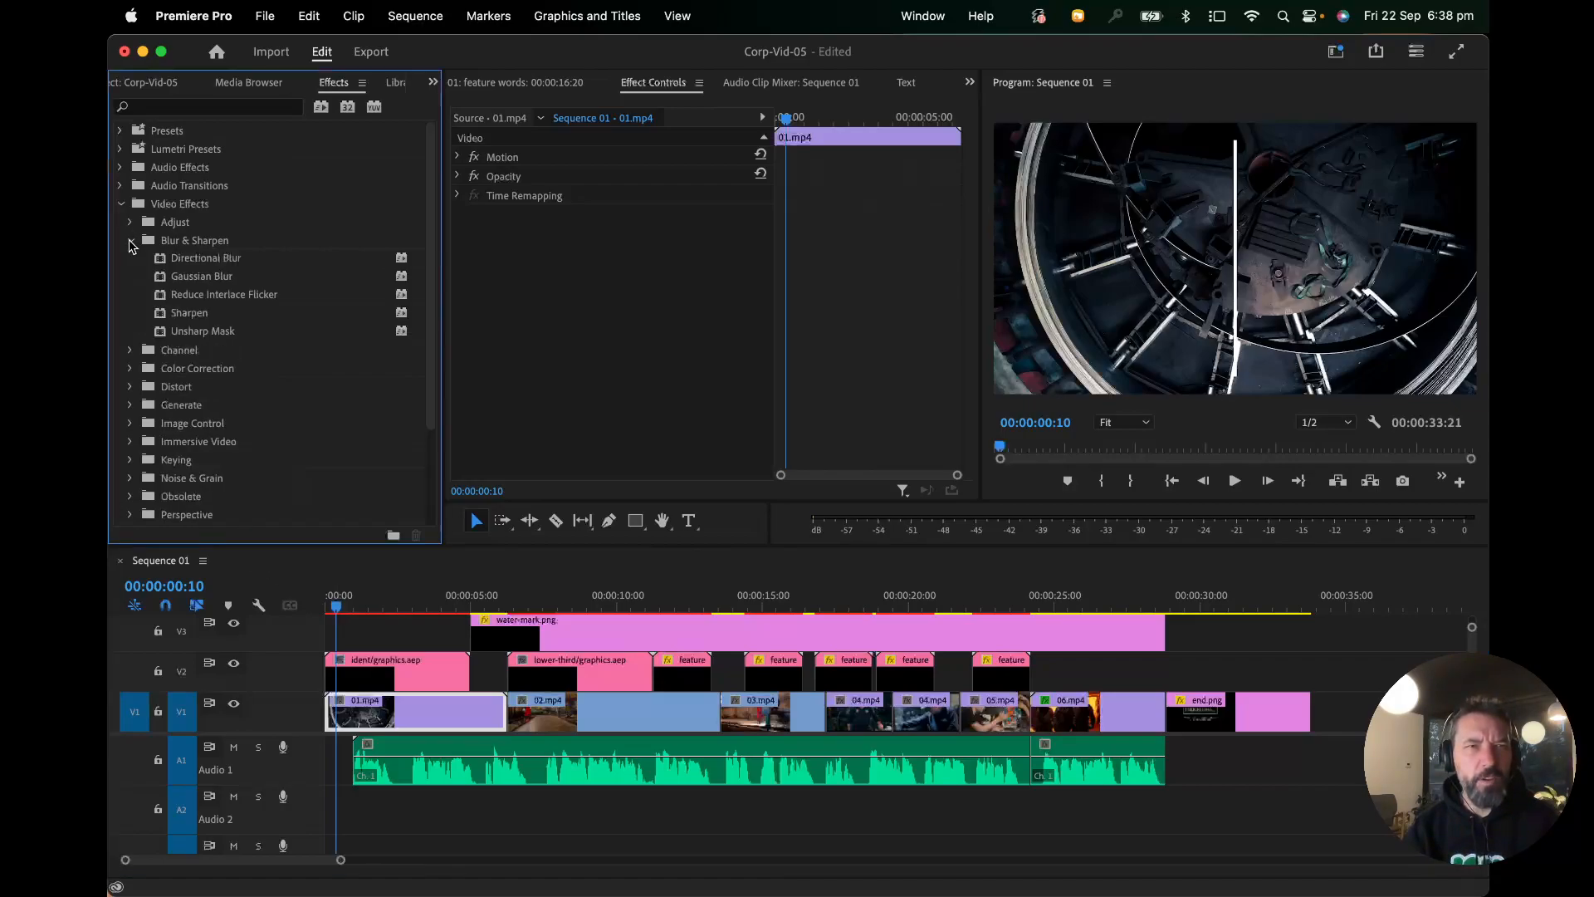
drag(174, 285, 357, 710)
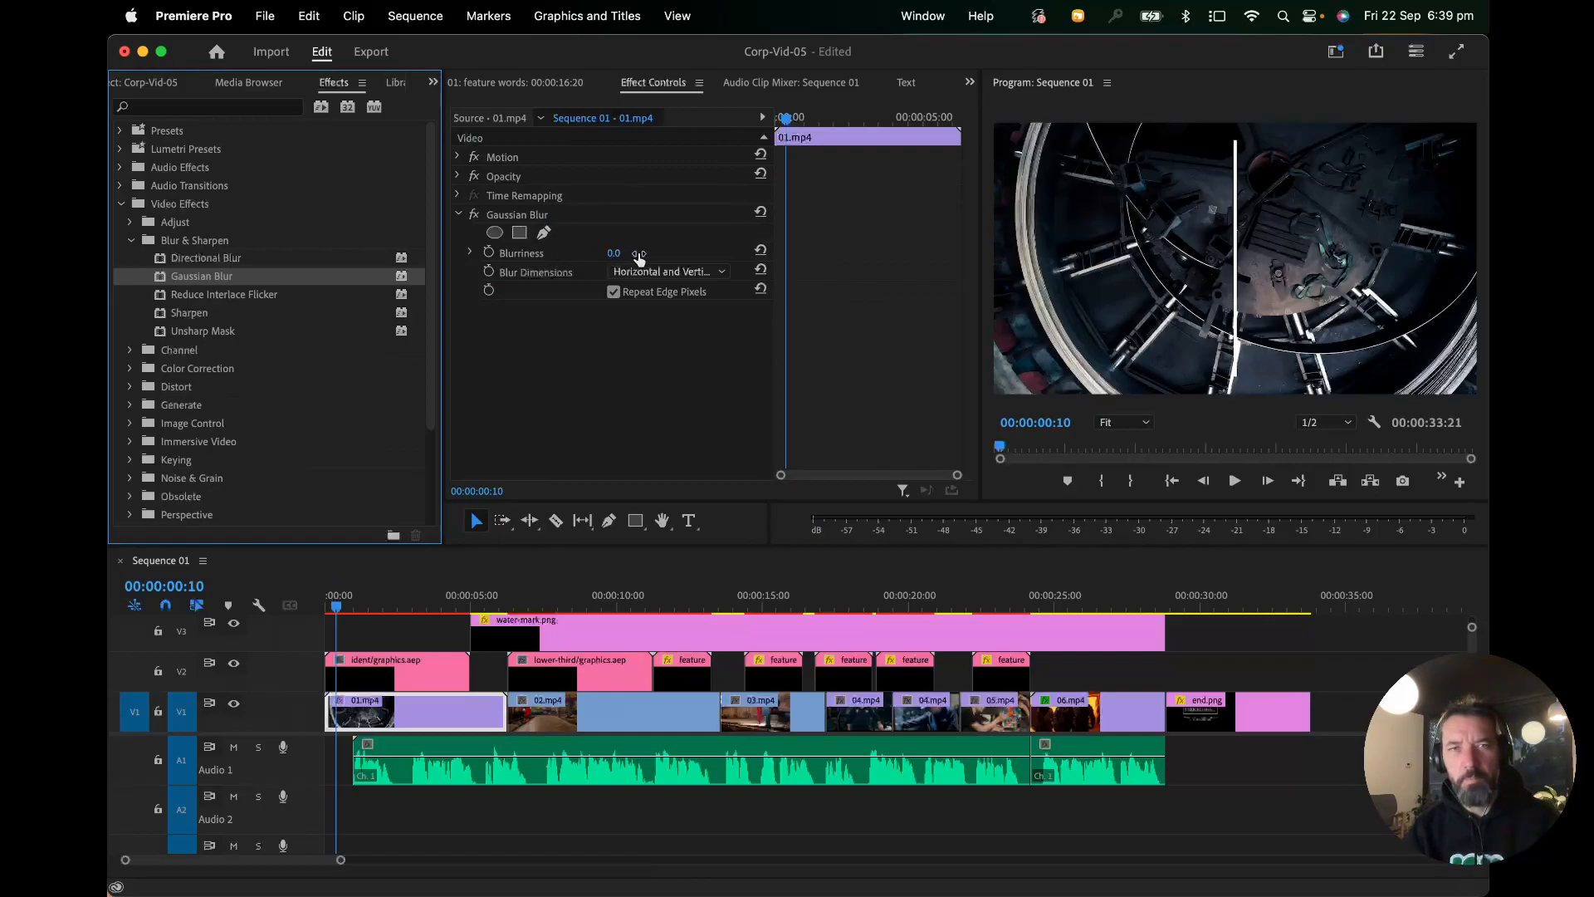
drag(614, 253, 854, 253)
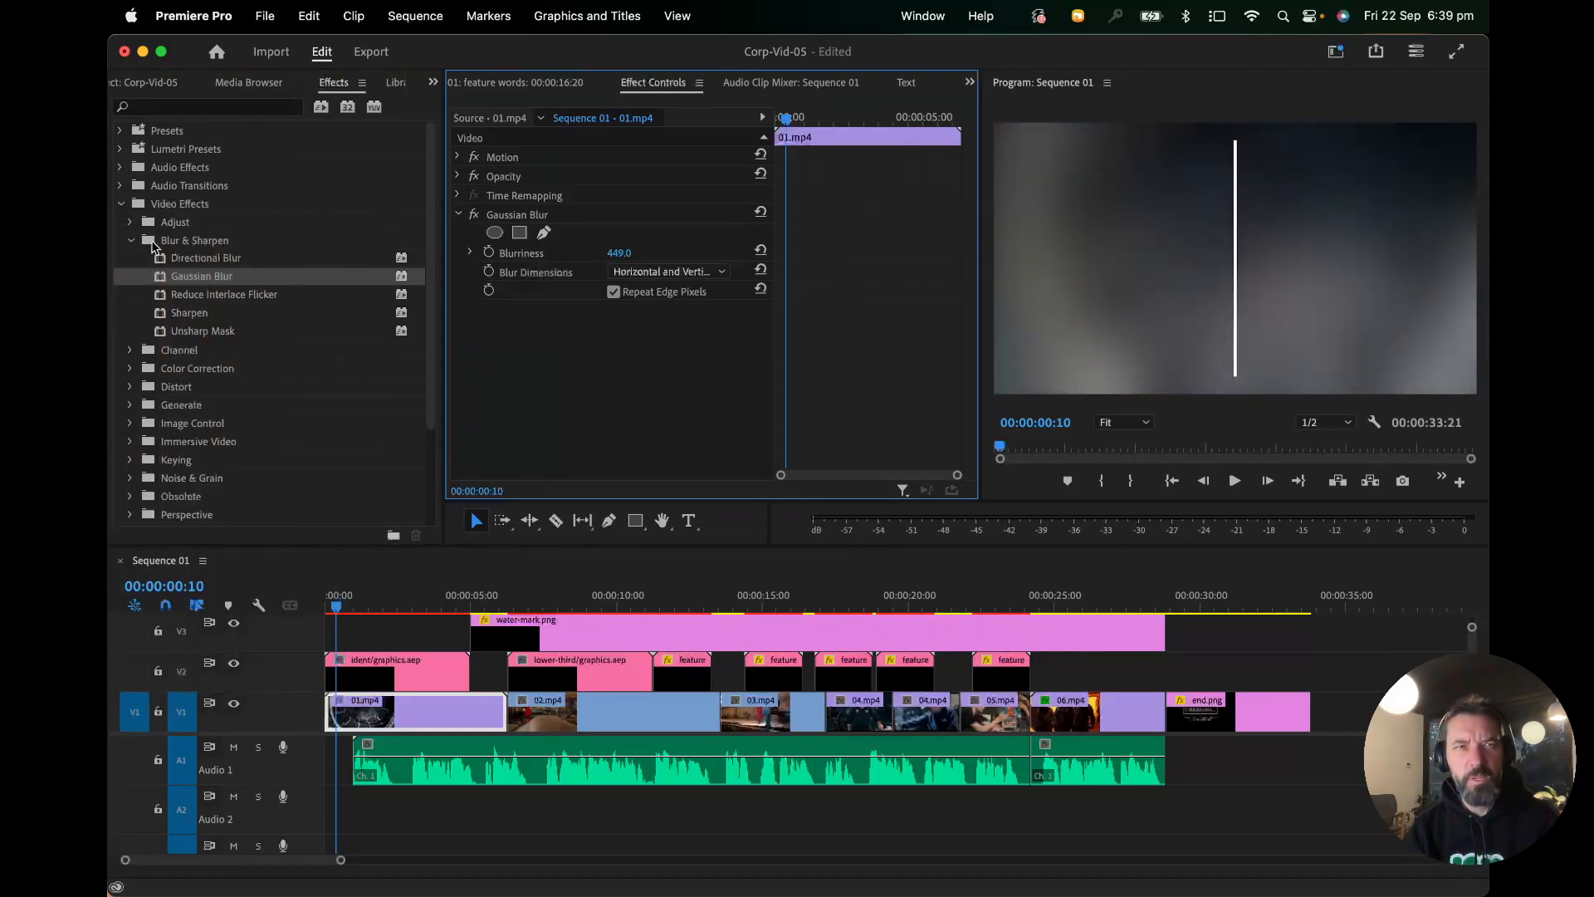
Step: Add Brightness & Contrast to the 01.mp4 clip and set its Brightness to 100
click(129, 369)
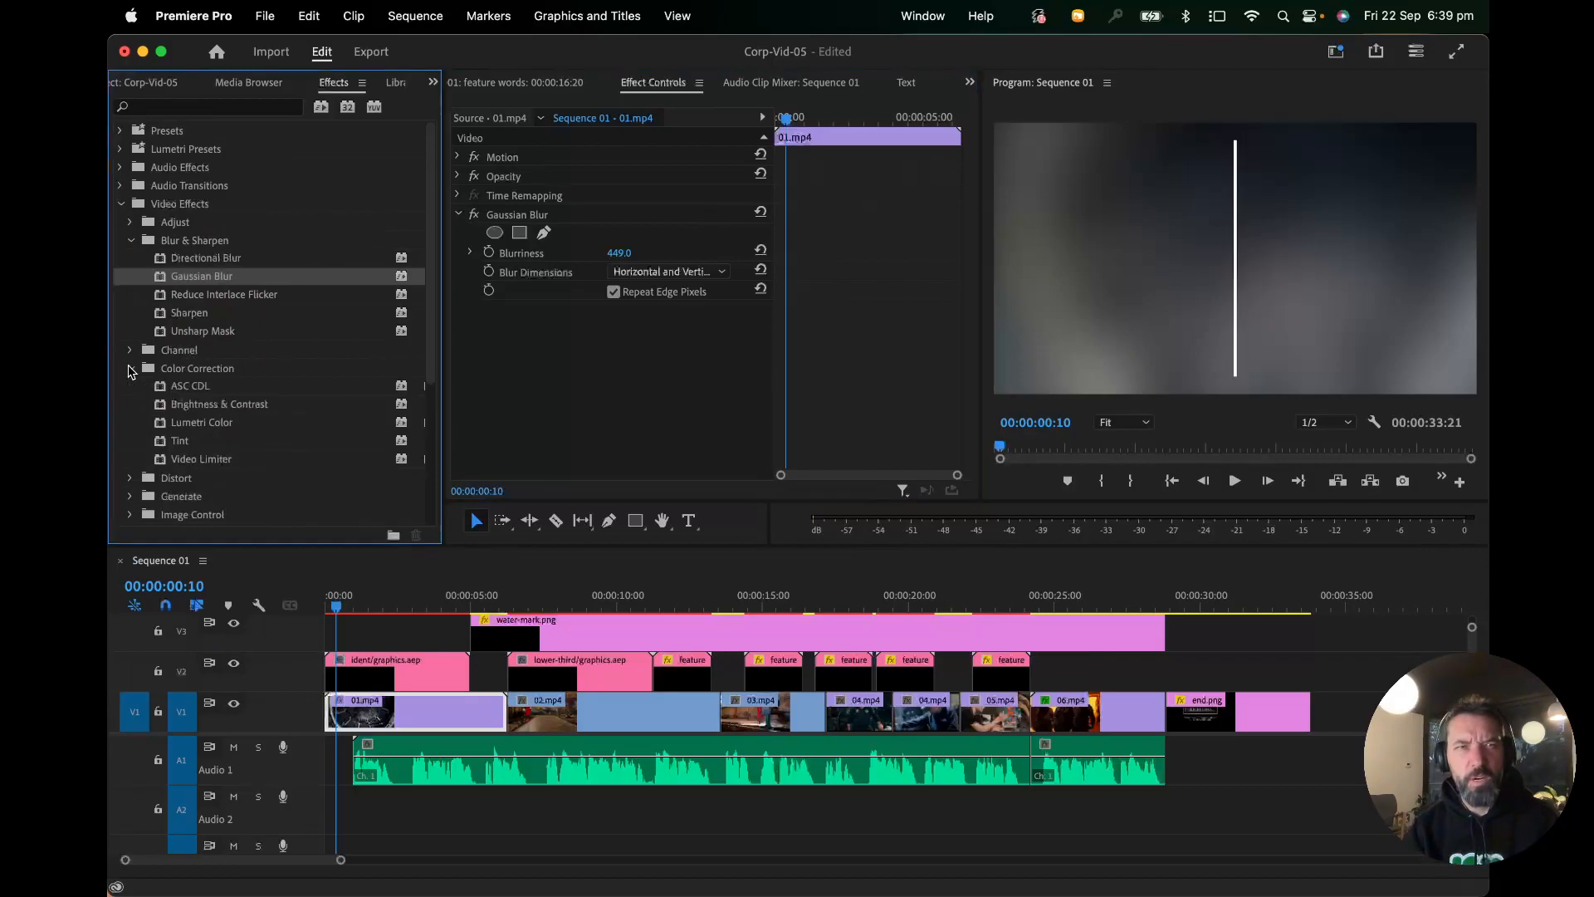
drag(174, 404, 423, 716)
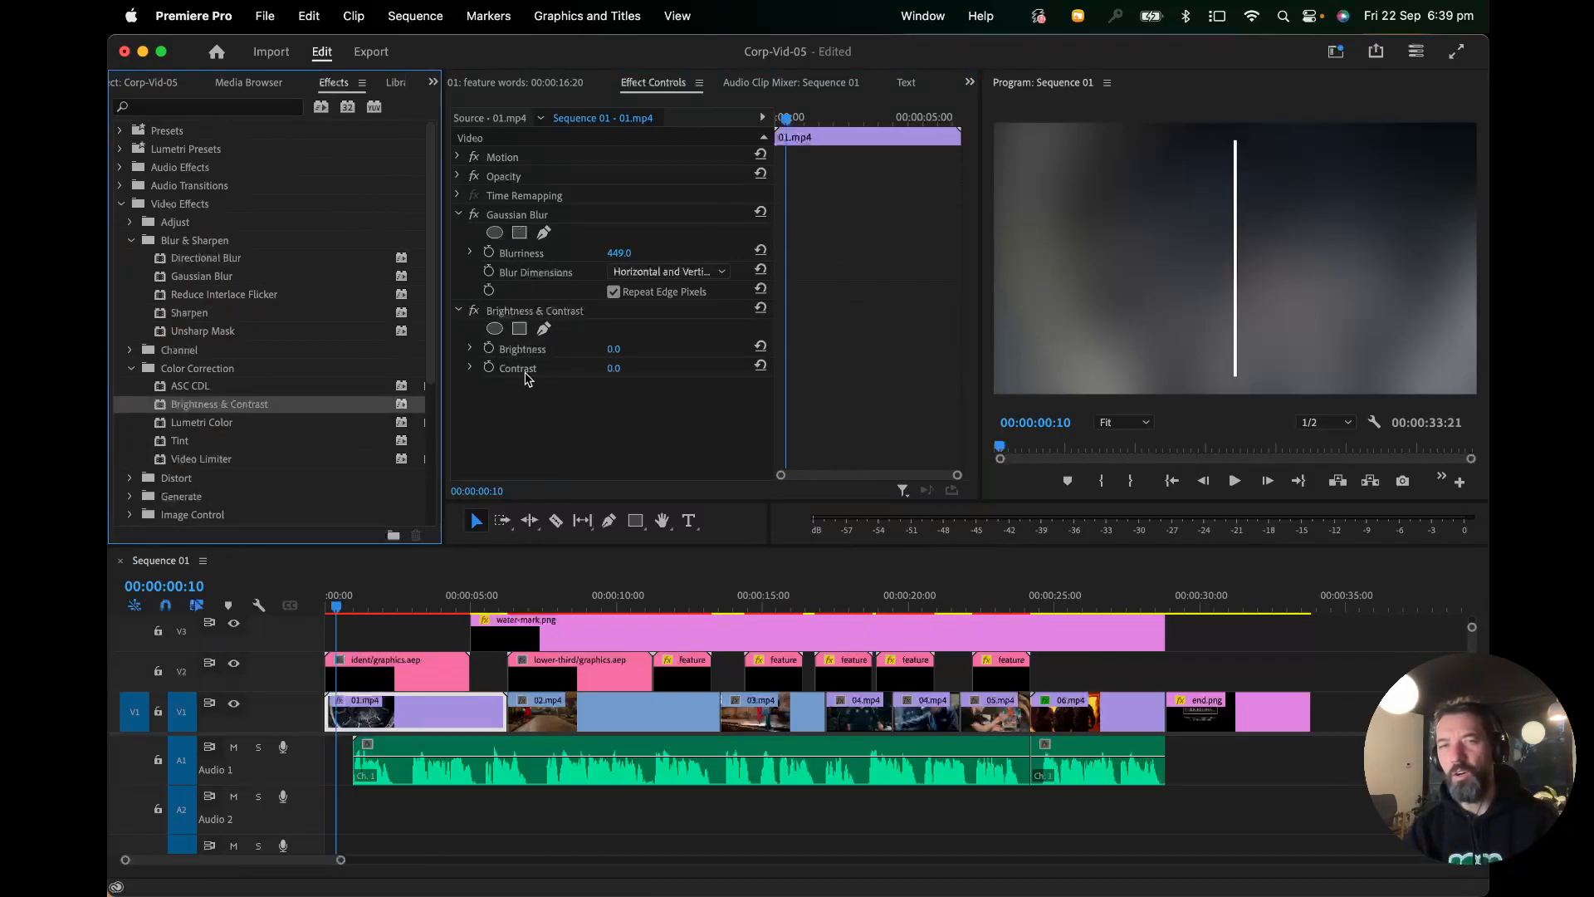
drag(615, 356, 697, 357)
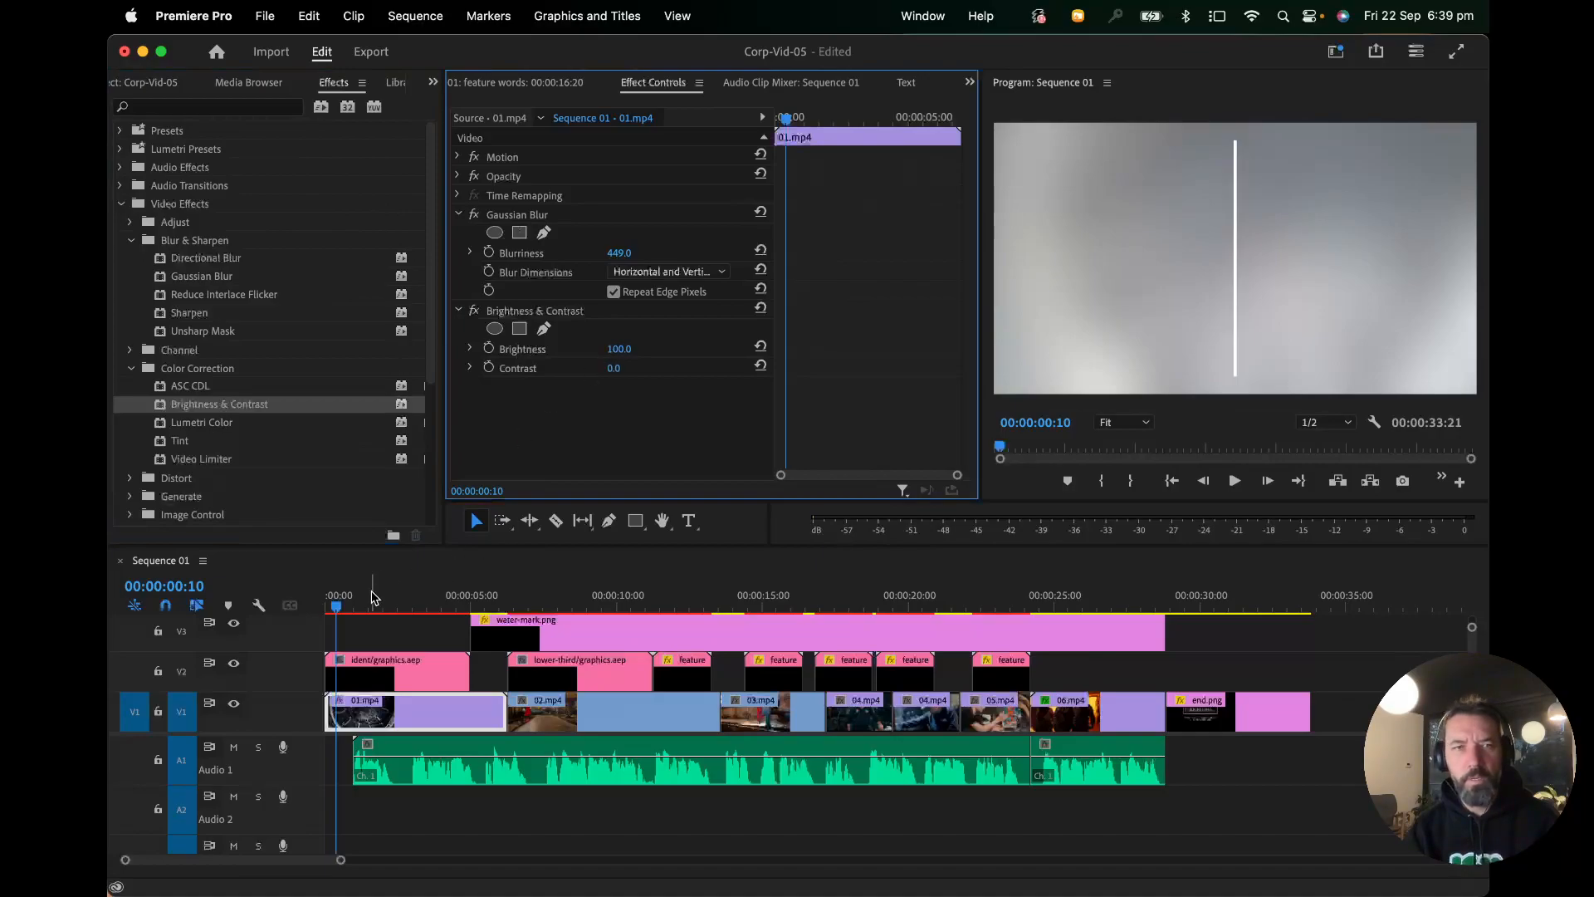
Step: Turn on keyframing for Blurriness and Brightness of the 01.mp4 clip at 00:00:00:00
drag(337, 605, 300, 605)
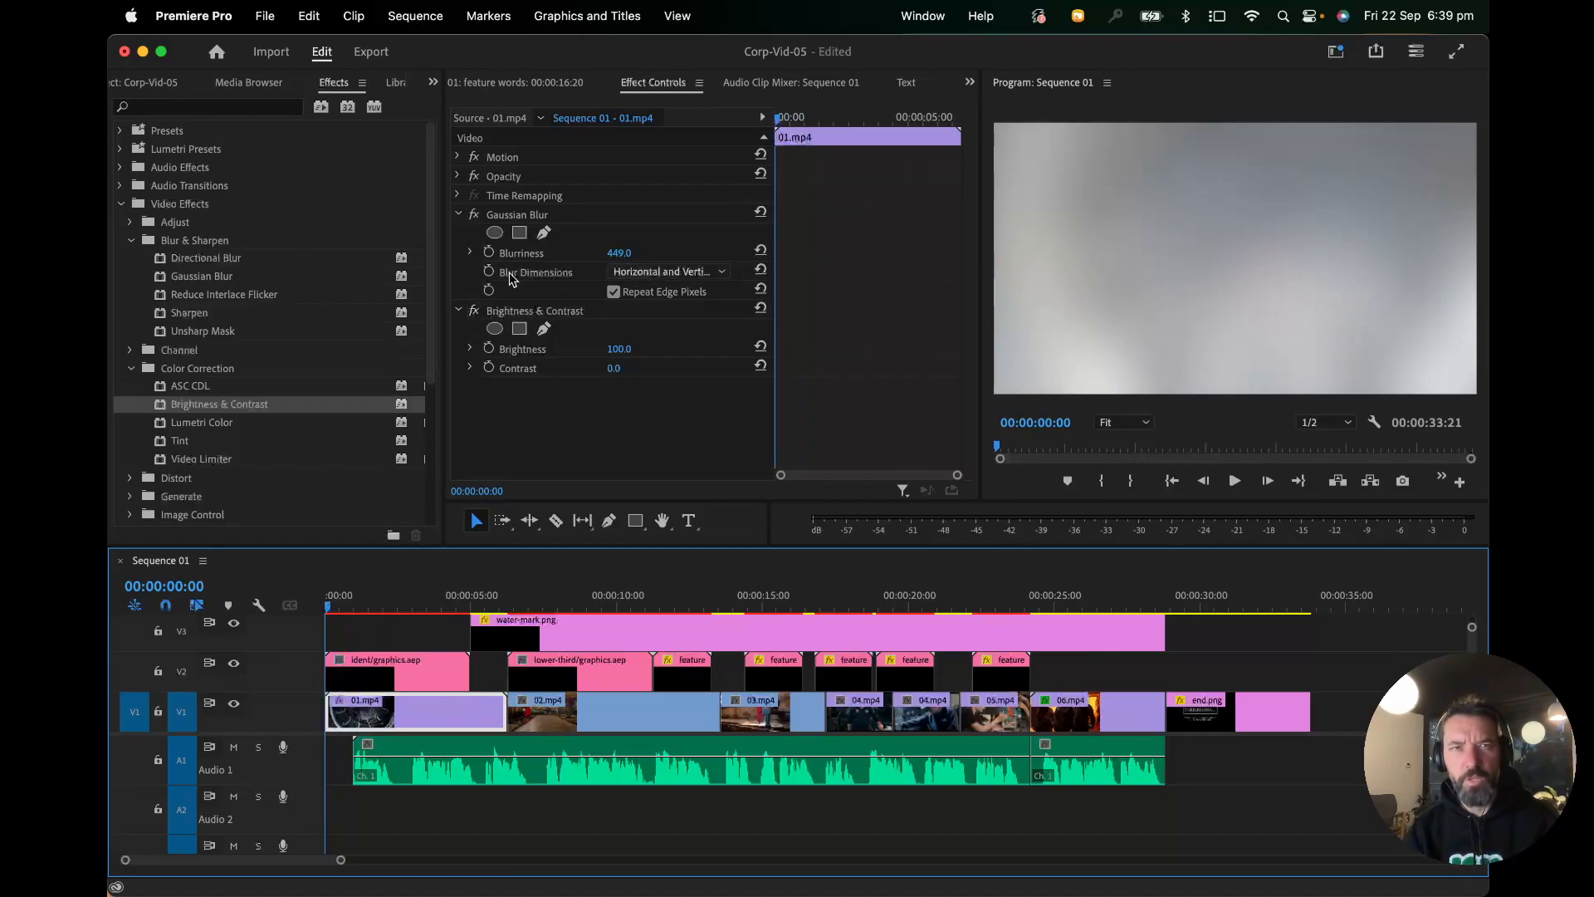
click(489, 253)
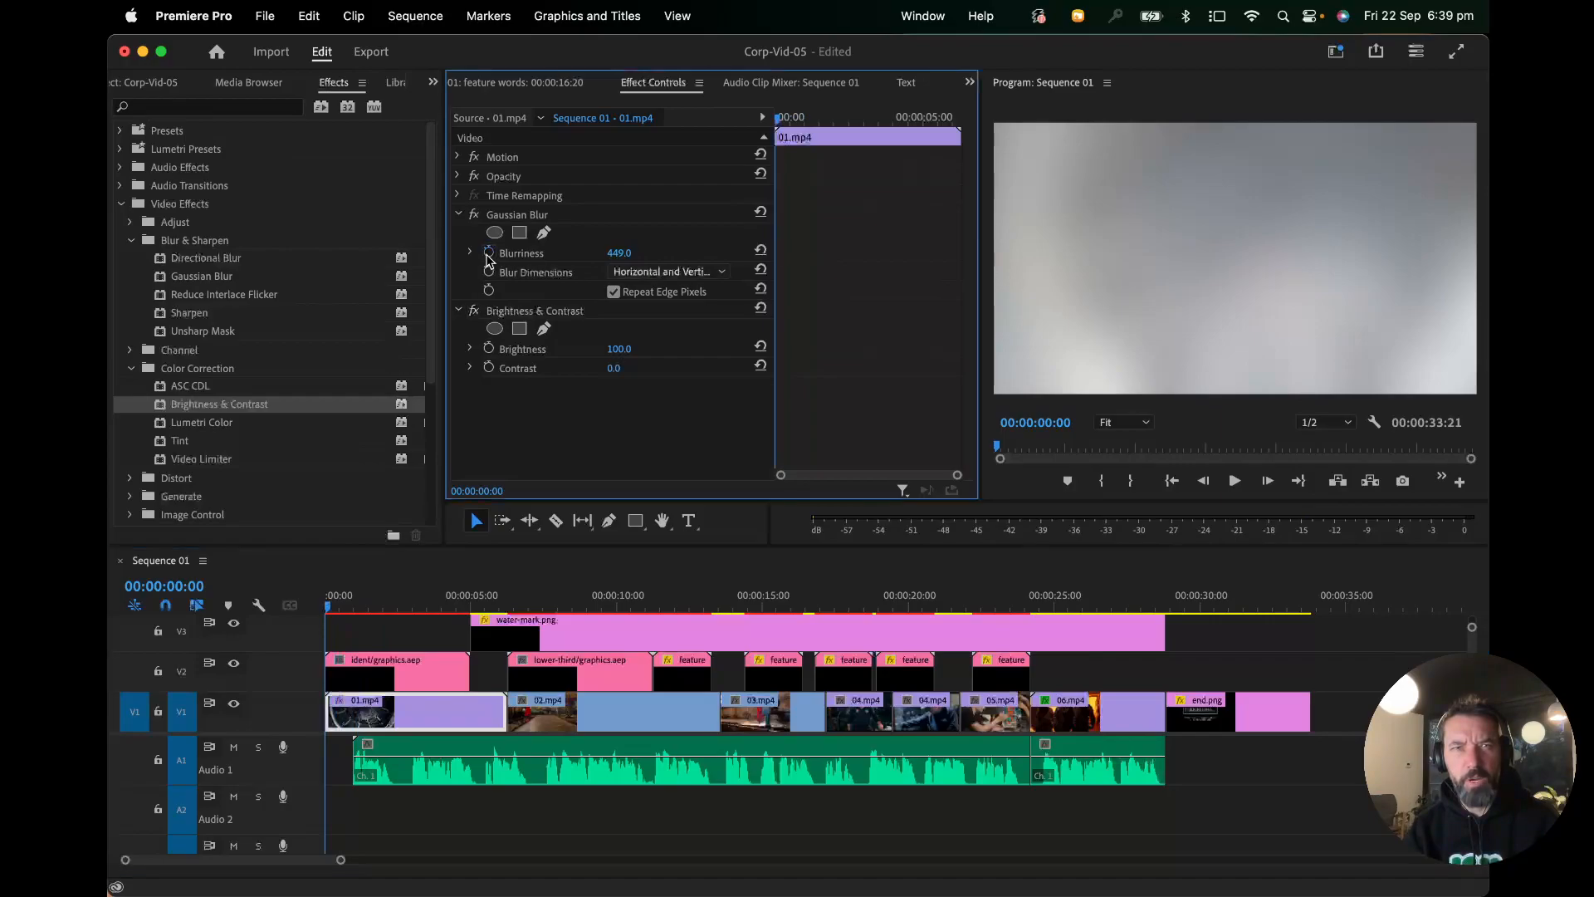
click(489, 350)
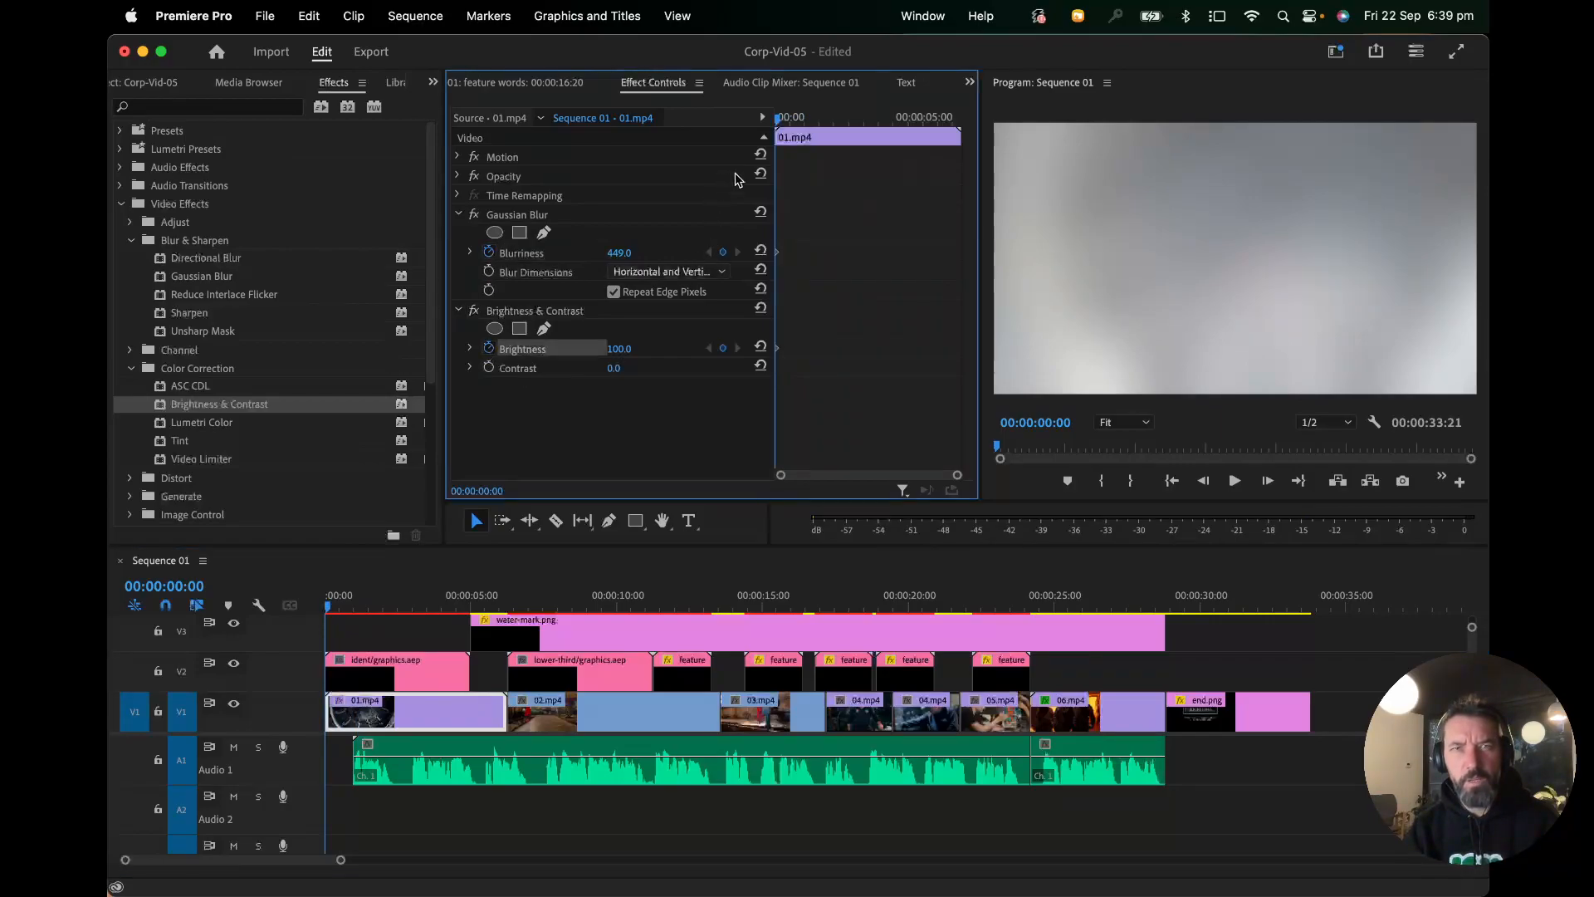
Step: Add Blurriness and Brightness keyframes to the 01.mp4 clip at 00:00:01:00
mouse_move(781, 117)
mouse_down()
mouse_move(824, 117)
mouse_move(805, 119)
mouse_up()
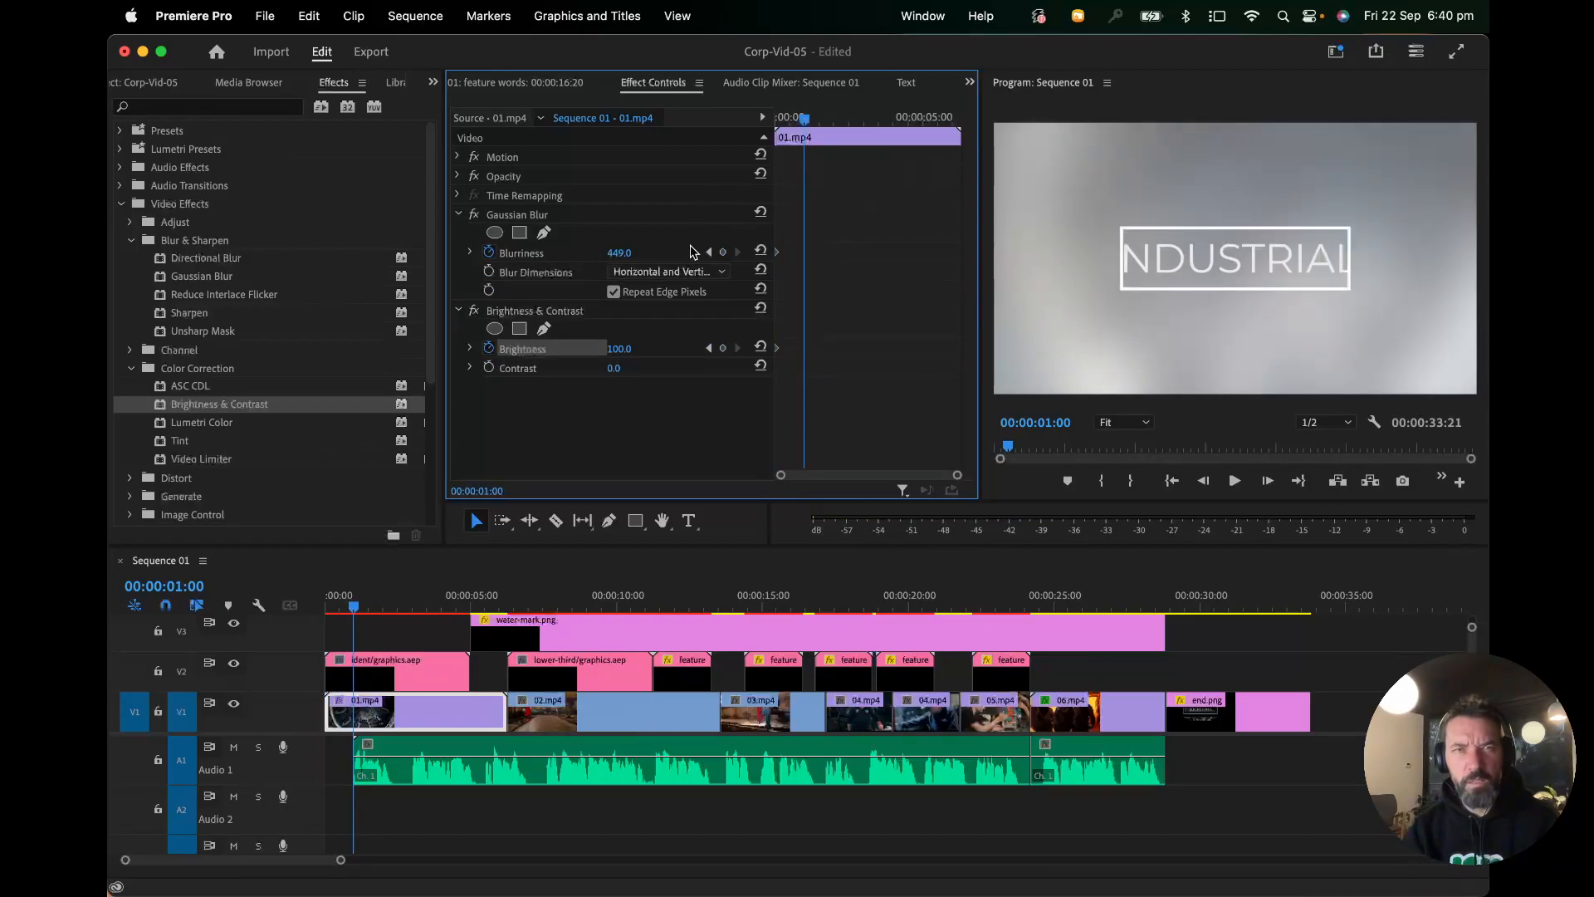
click(722, 253)
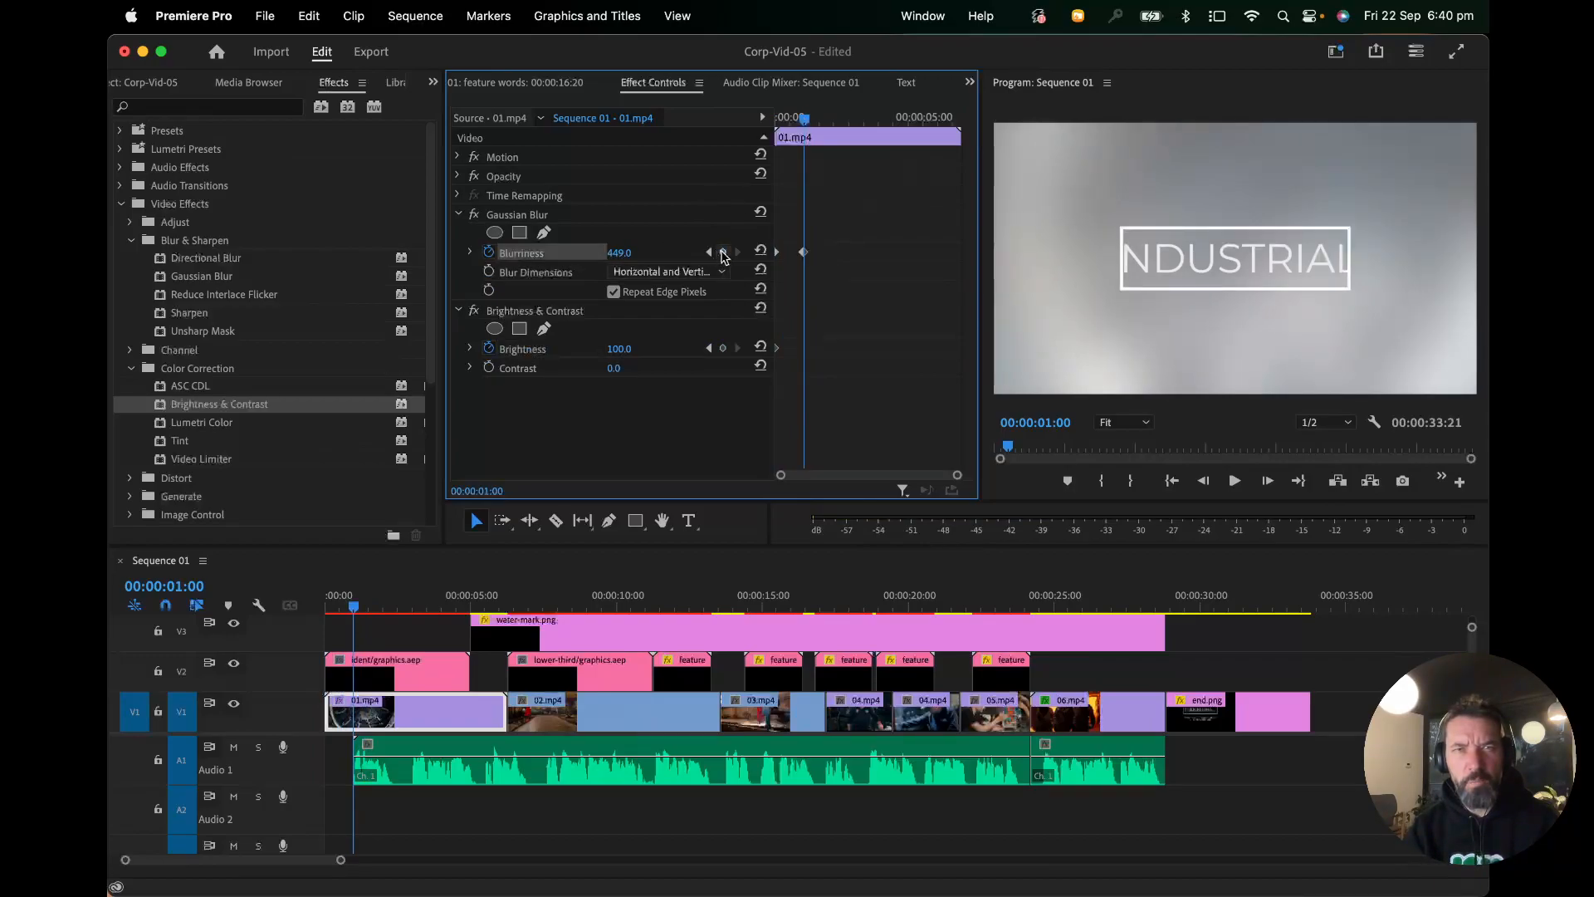
click(723, 349)
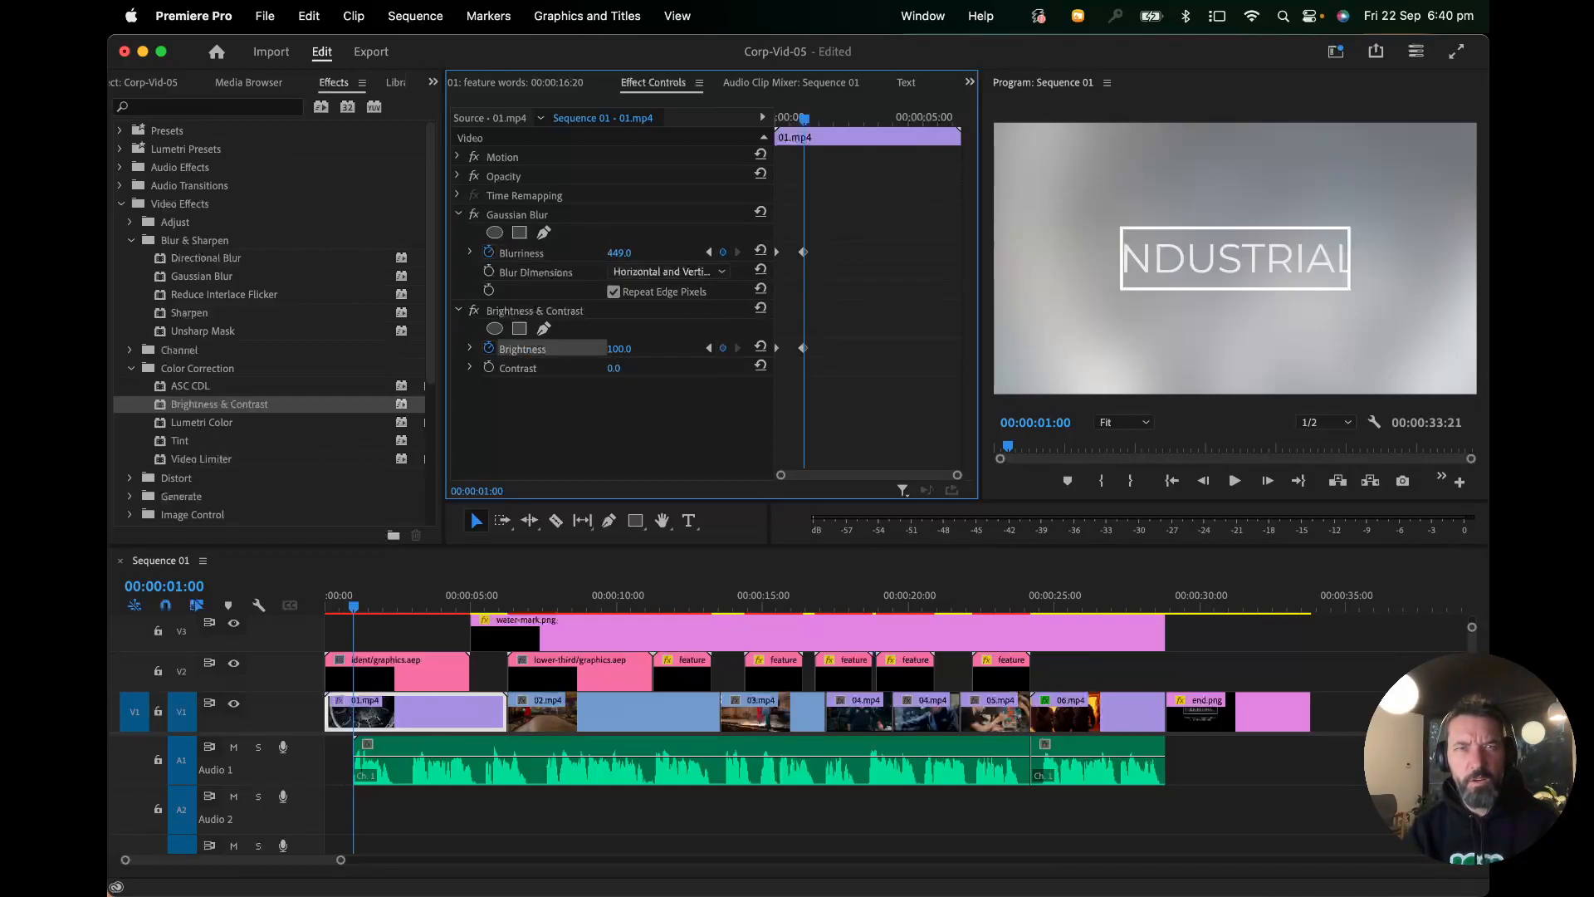
Step: Set the 01.mp4 clip's Blurriness to 1 and Brightness to 0 at the 00:00:01:00 keyframes
drag(619, 254, 465, 253)
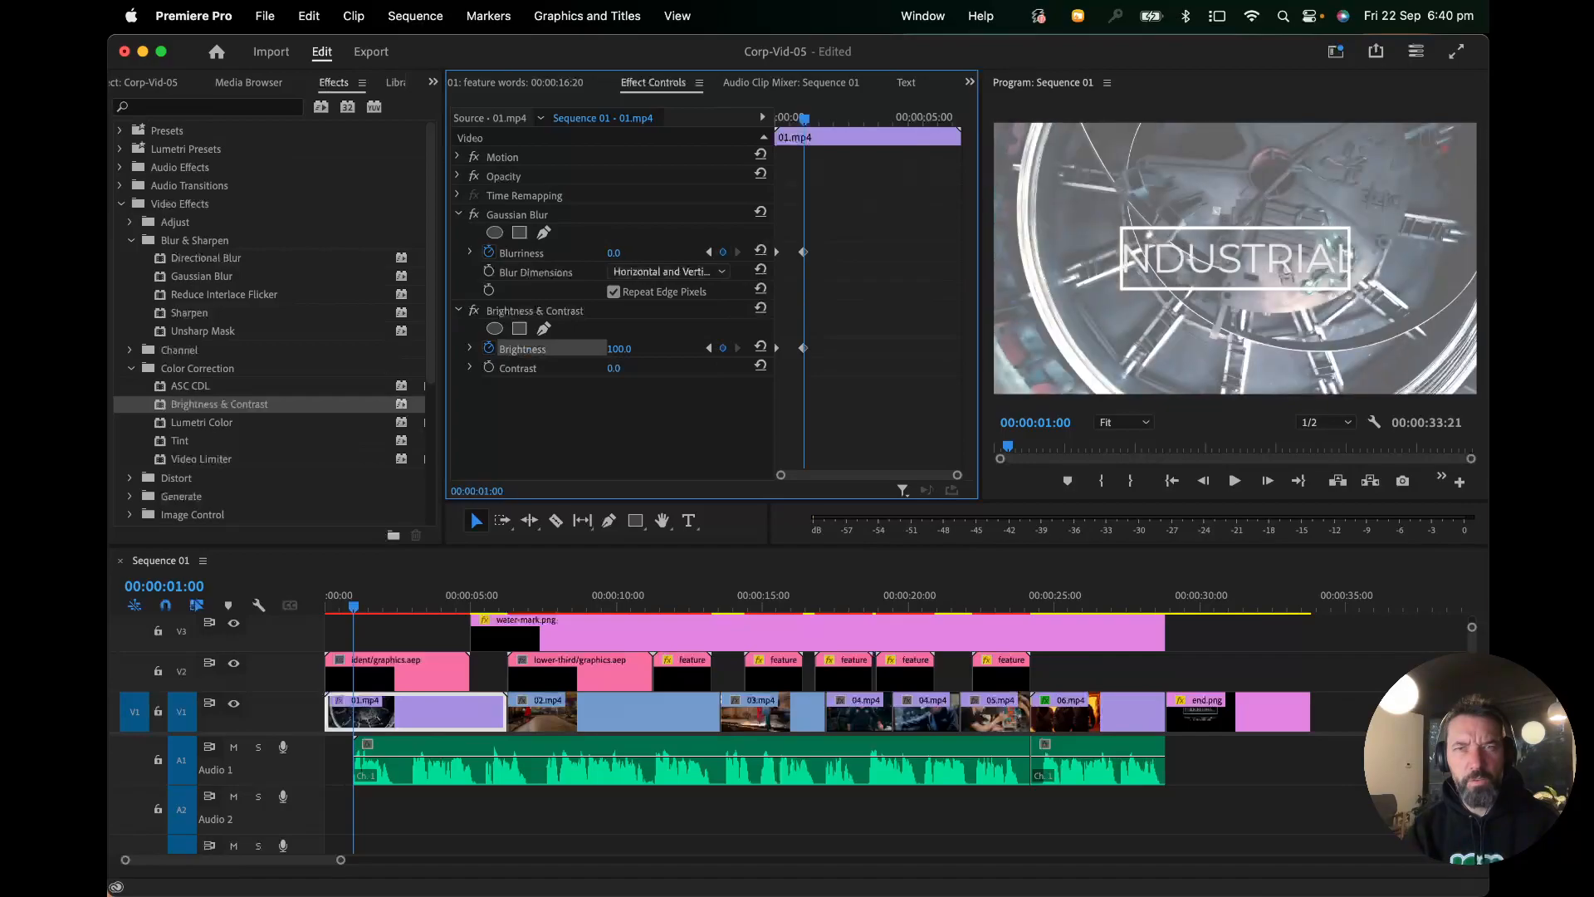
drag(614, 253, 619, 254)
drag(629, 353, 673, 351)
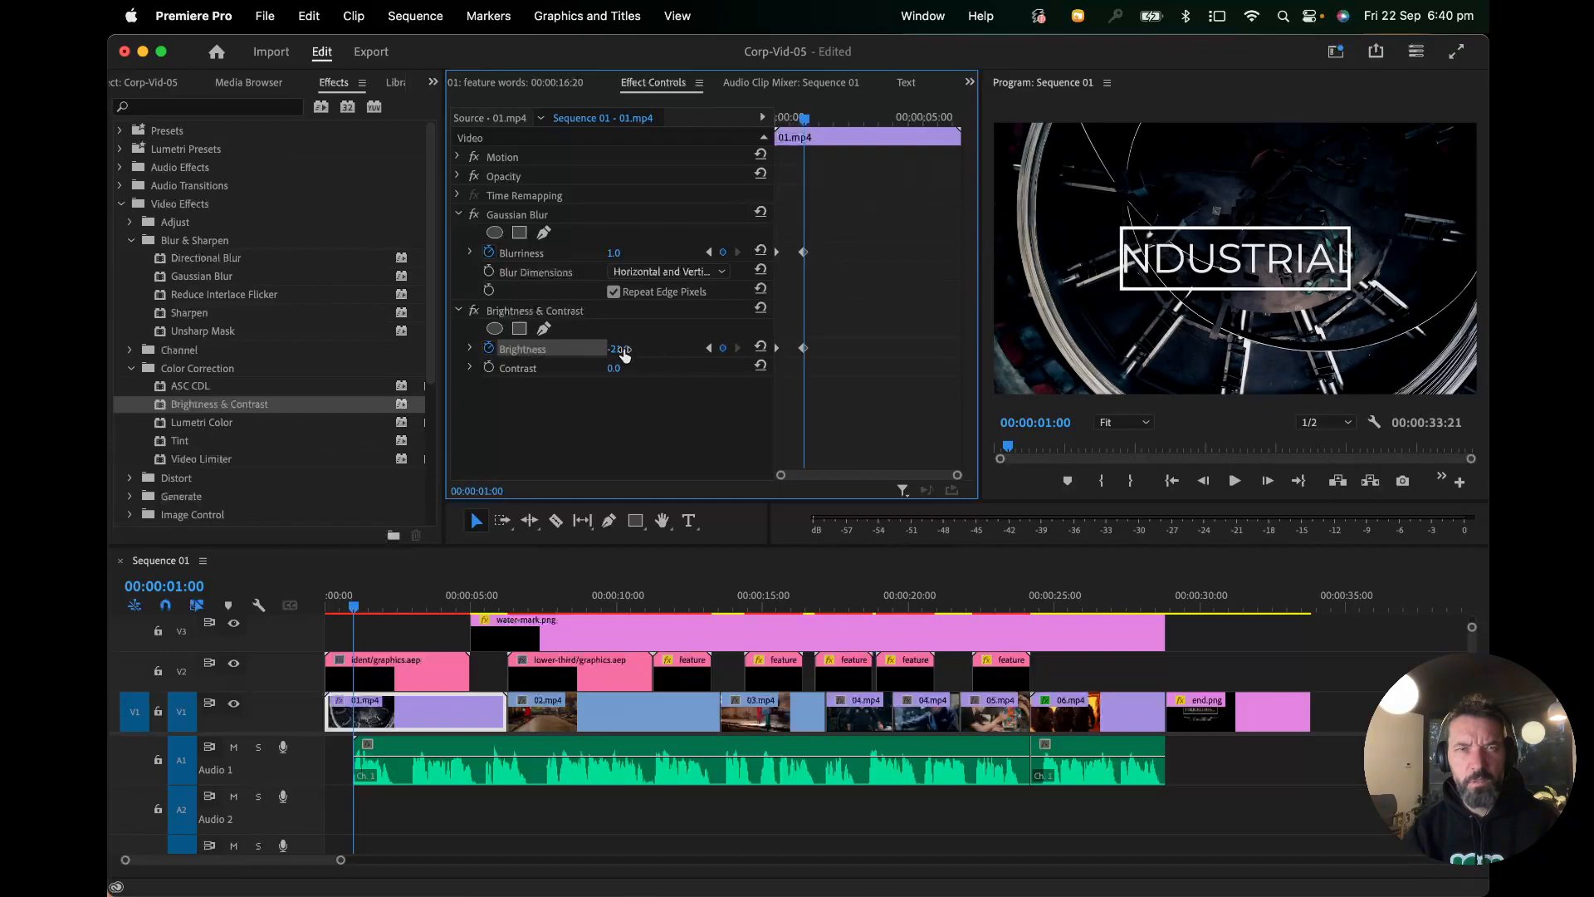
click(622, 349)
text(0)
key(Return)
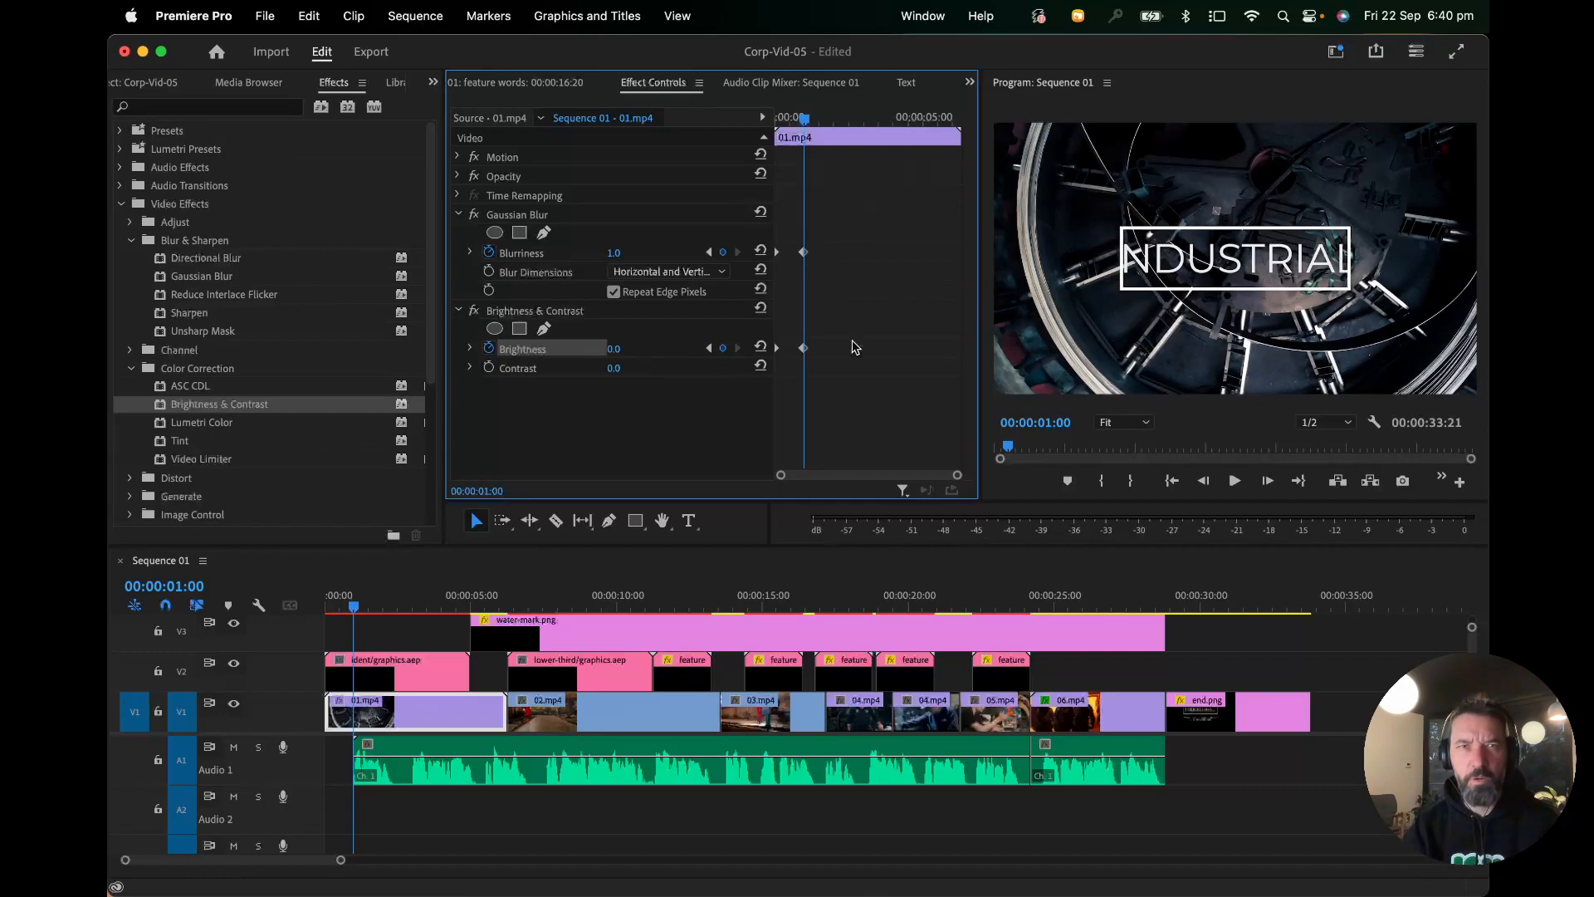
Step: Play the sequence from 00:00:00:00 to check the blur and brightness animation on the opening clip
drag(356, 606, 322, 607)
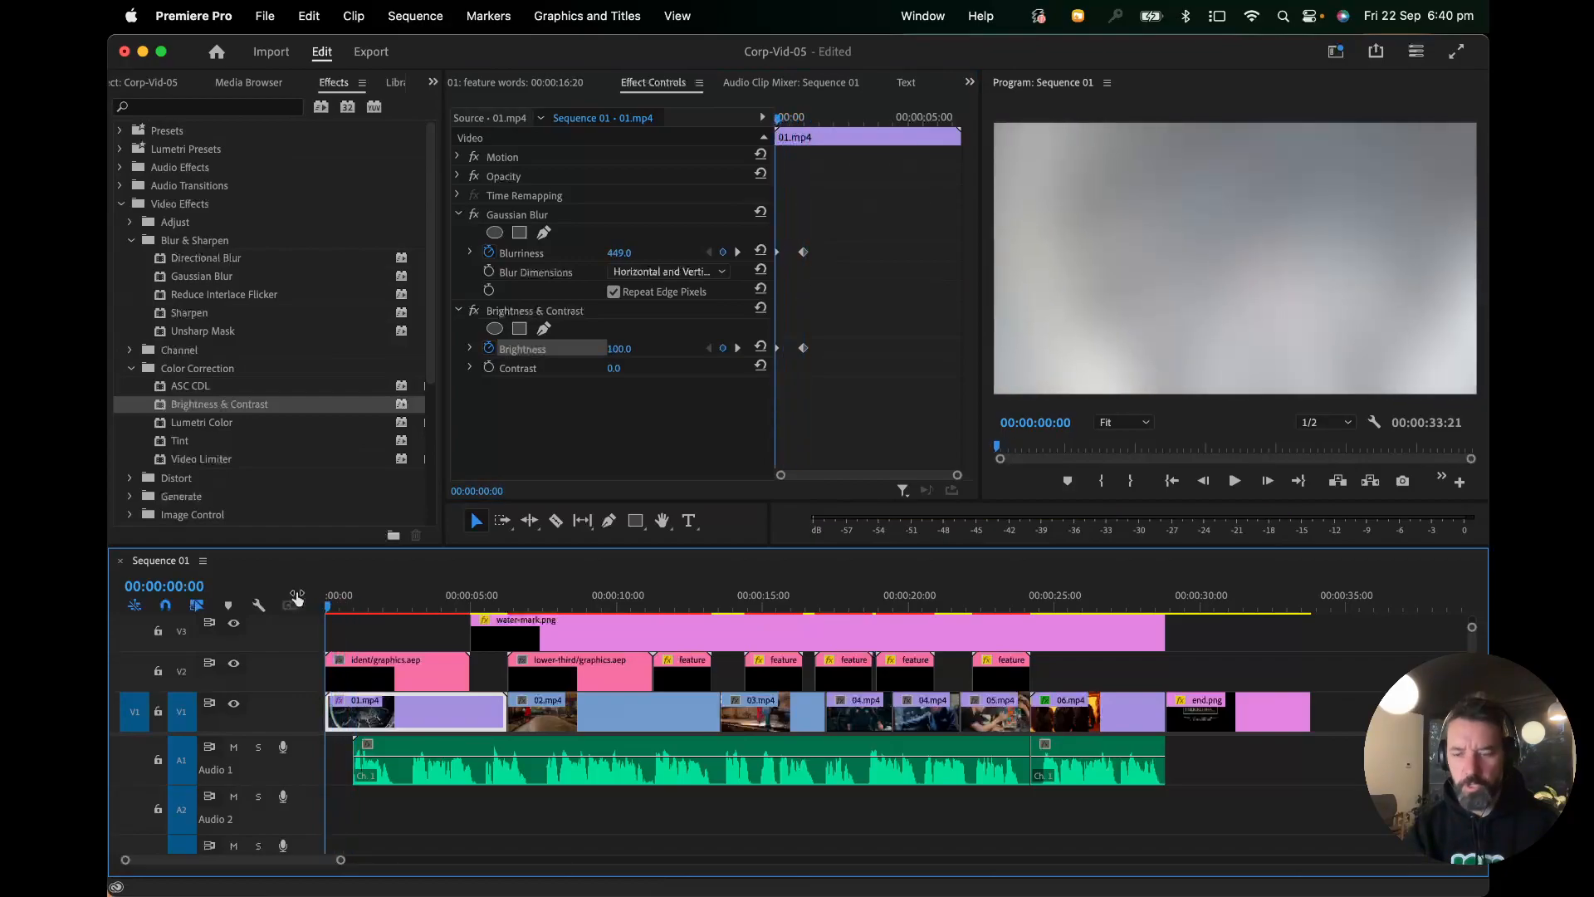
key(space)
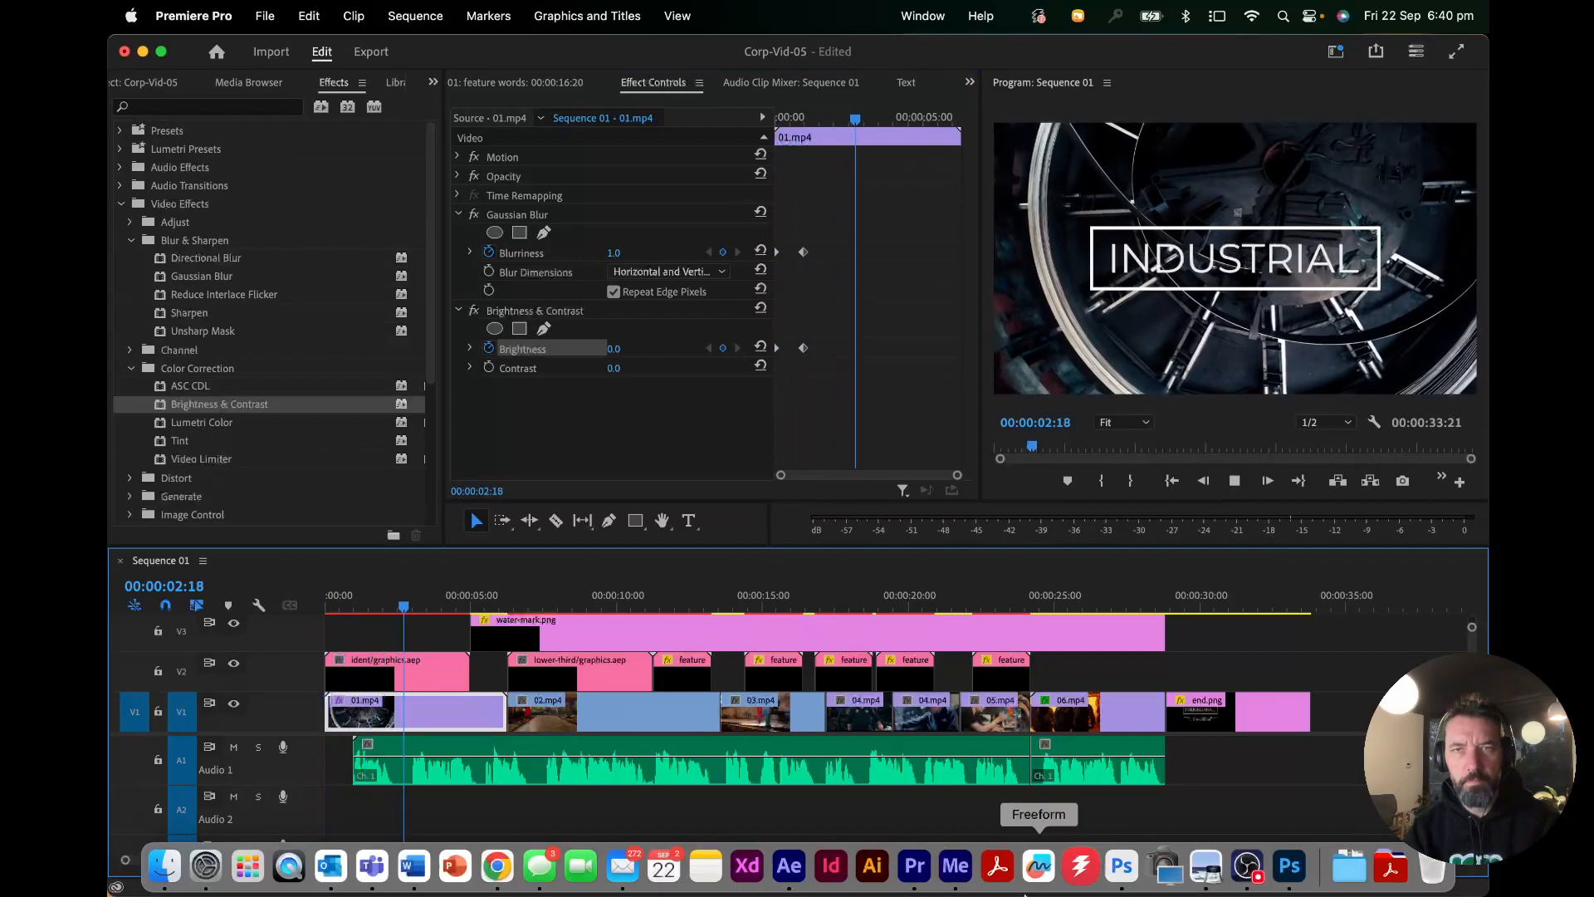
key(space)
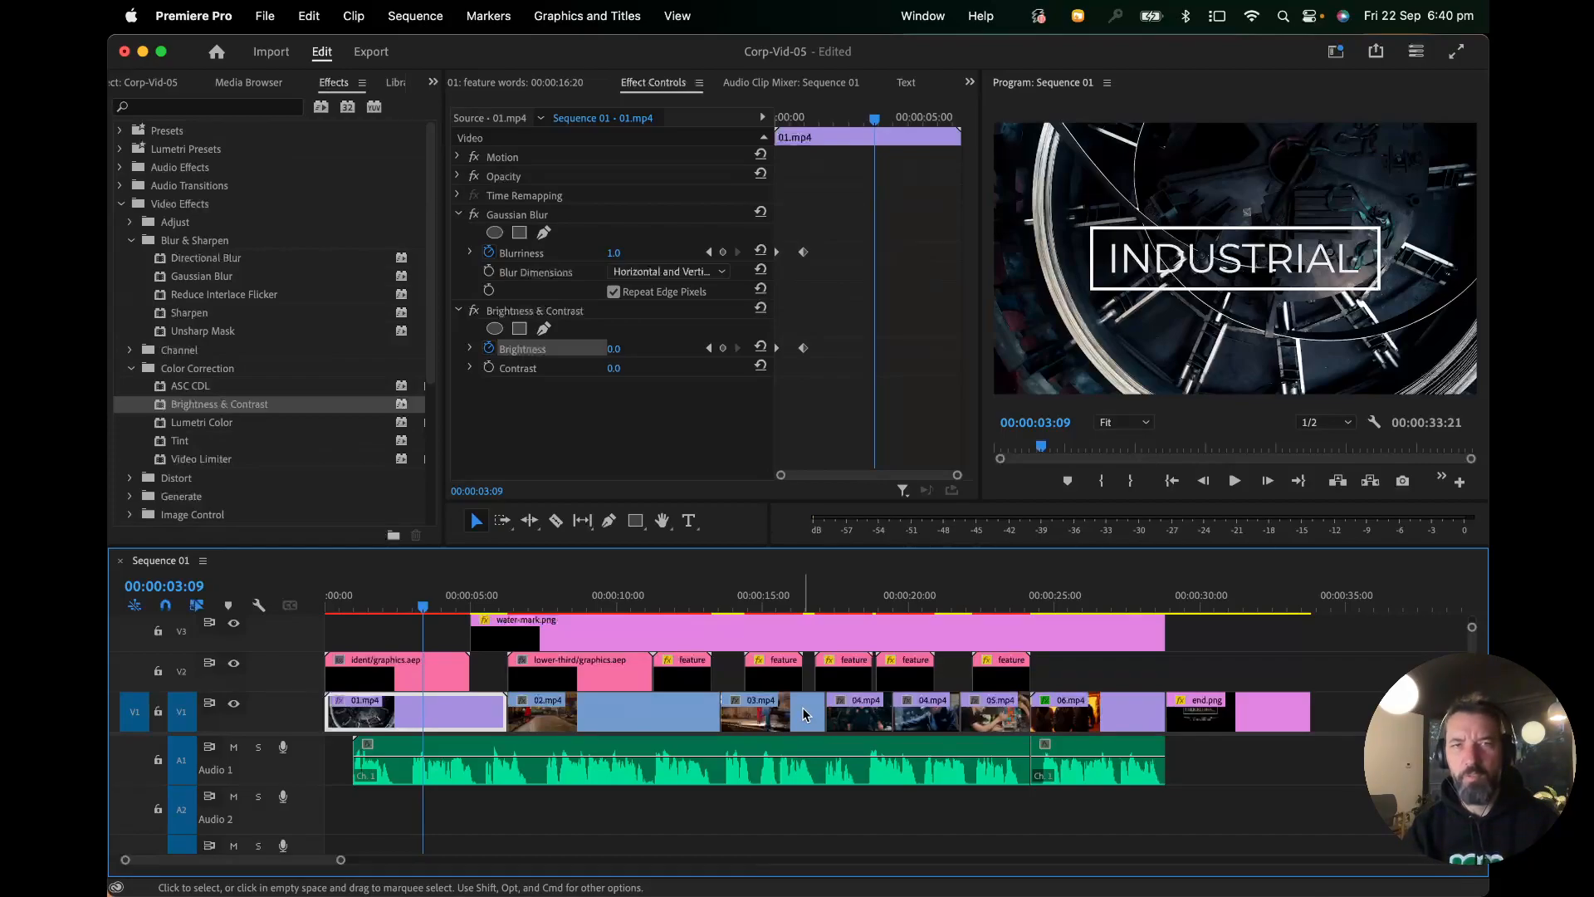
Step: Collapse the effect settings and add a Cross Dissolve video transition at the end of 01.mp4, where it meets 02.mp4
click(458, 214)
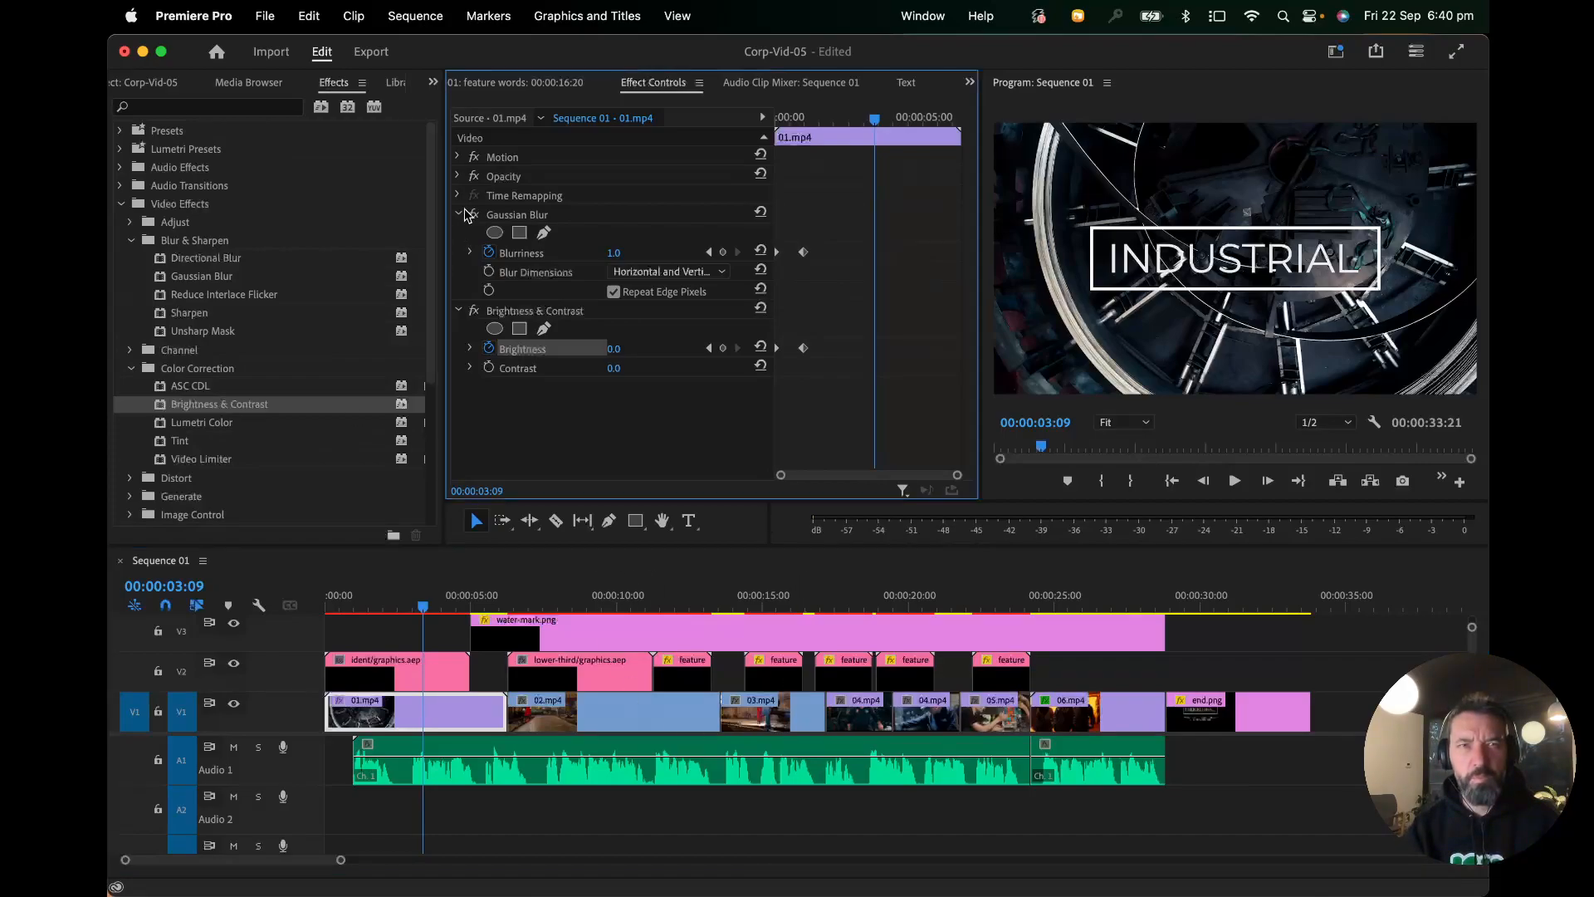
click(458, 233)
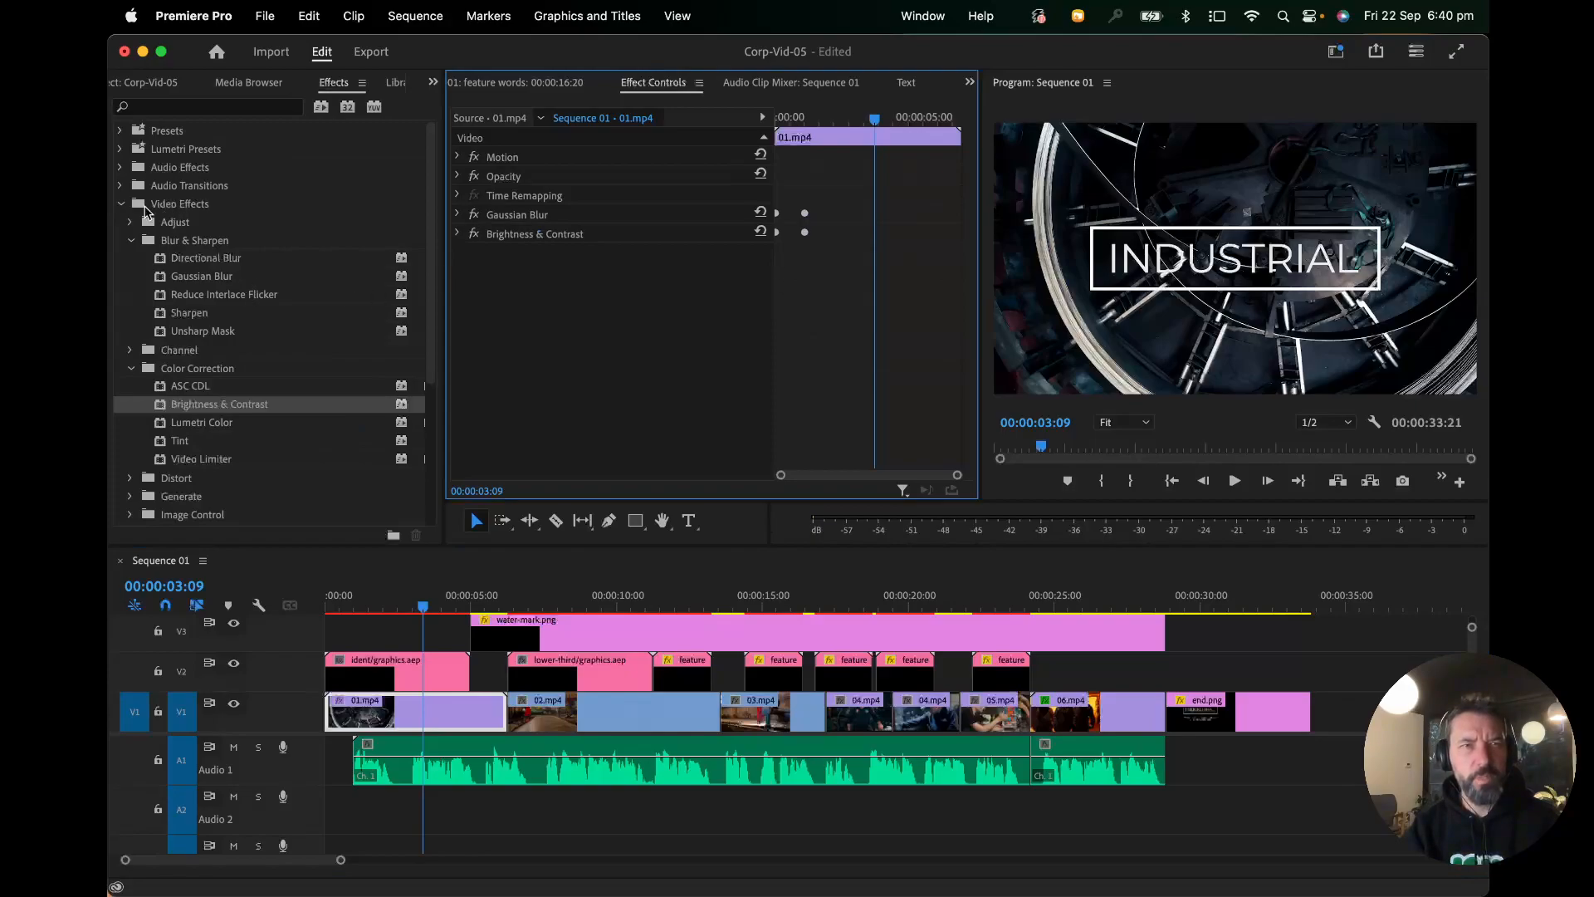
click(122, 205)
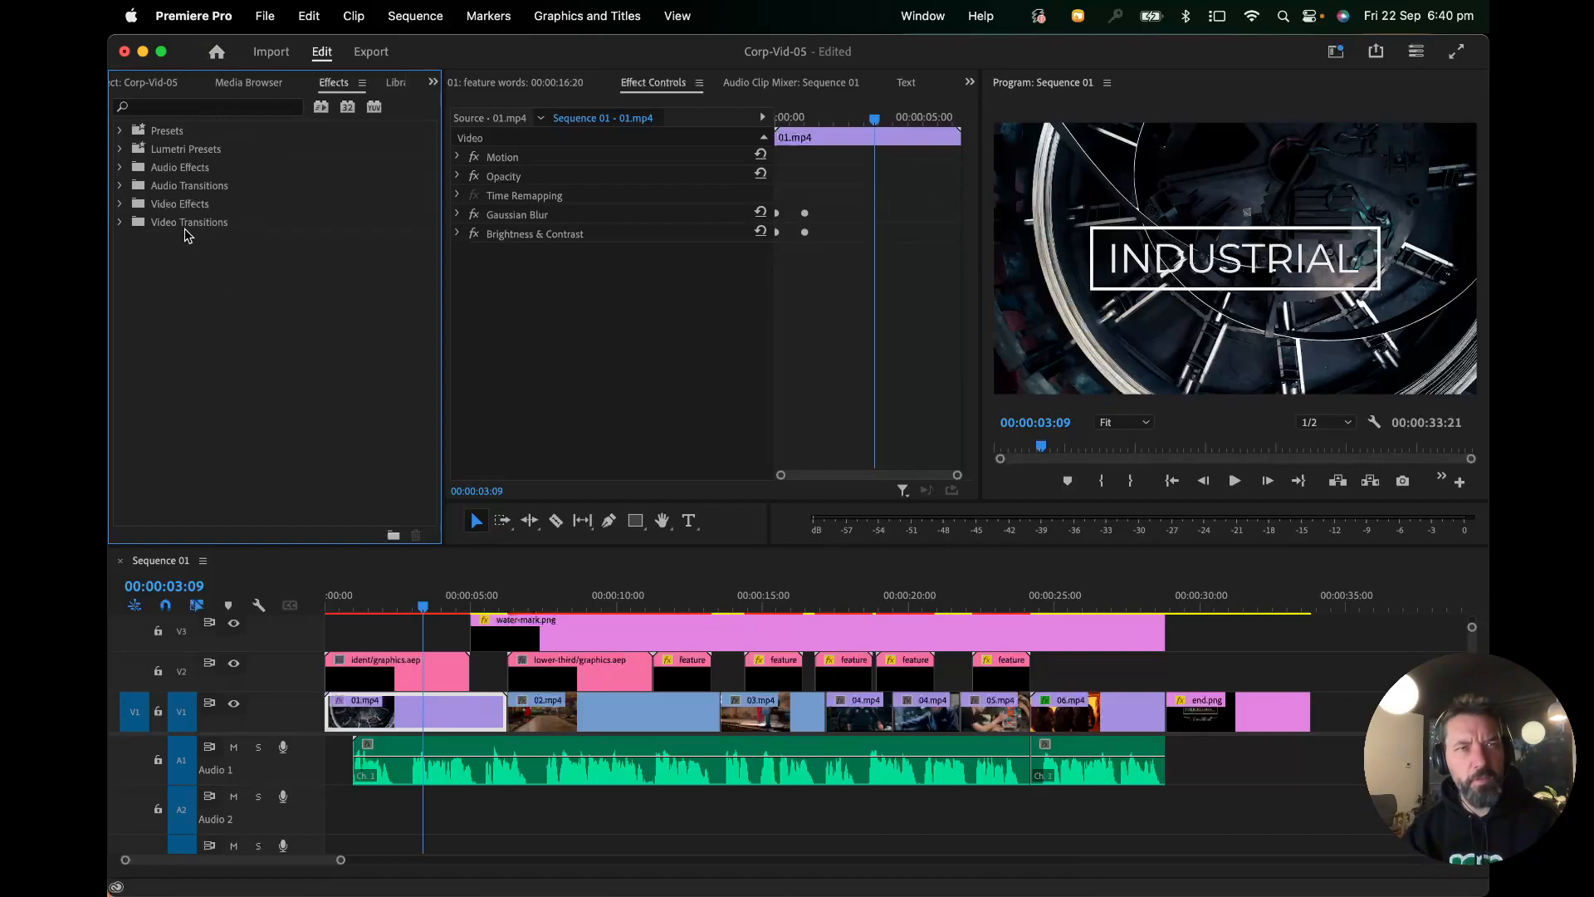
click(120, 223)
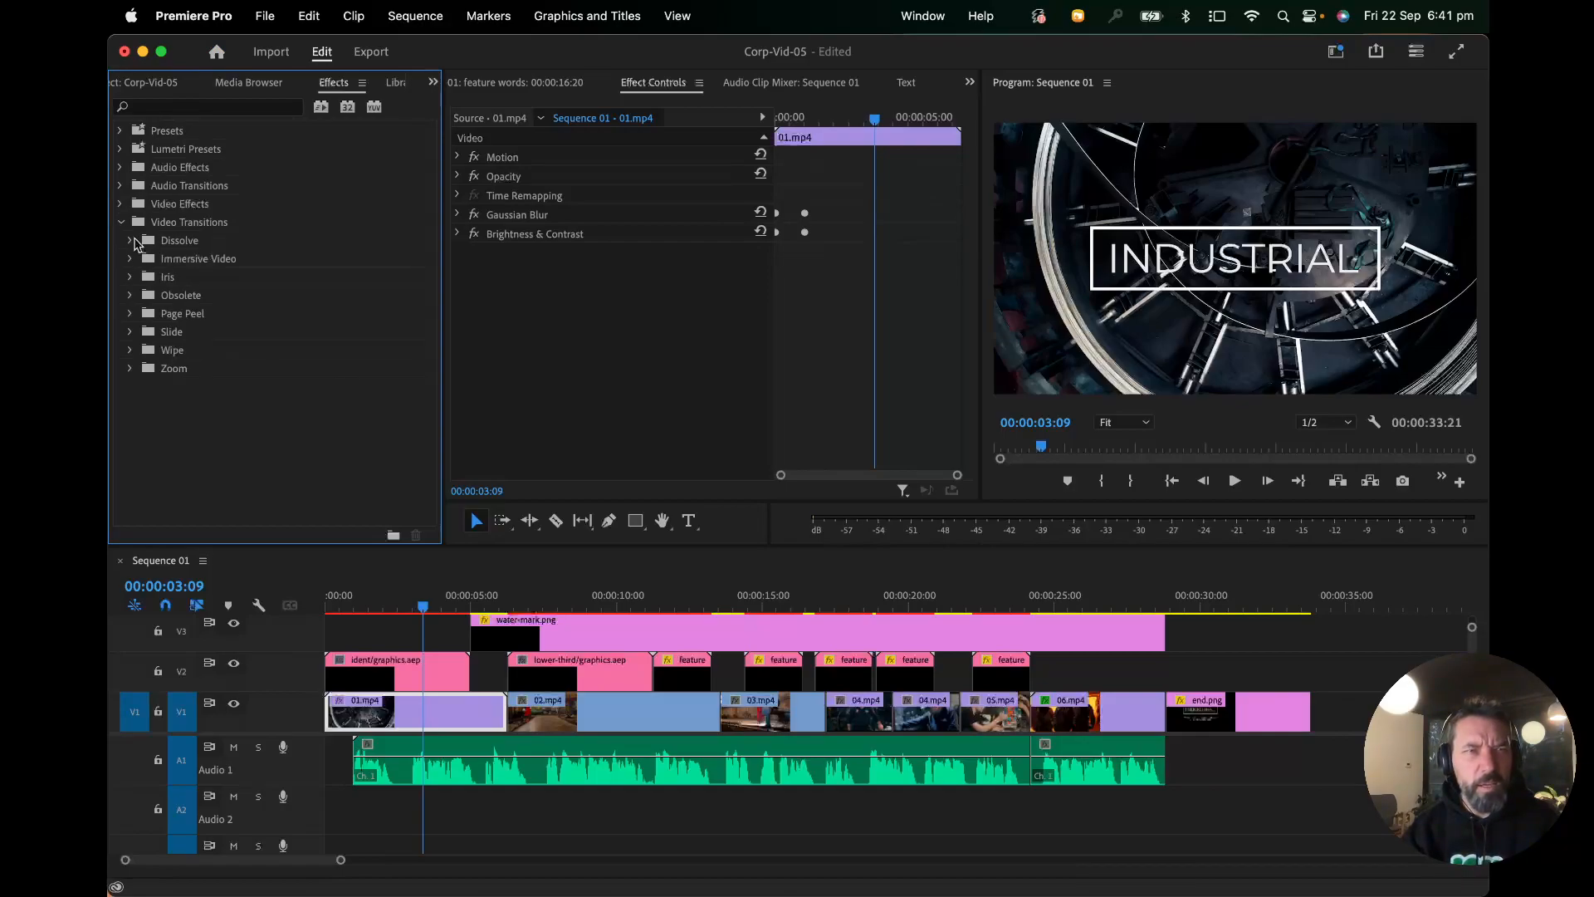
click(130, 241)
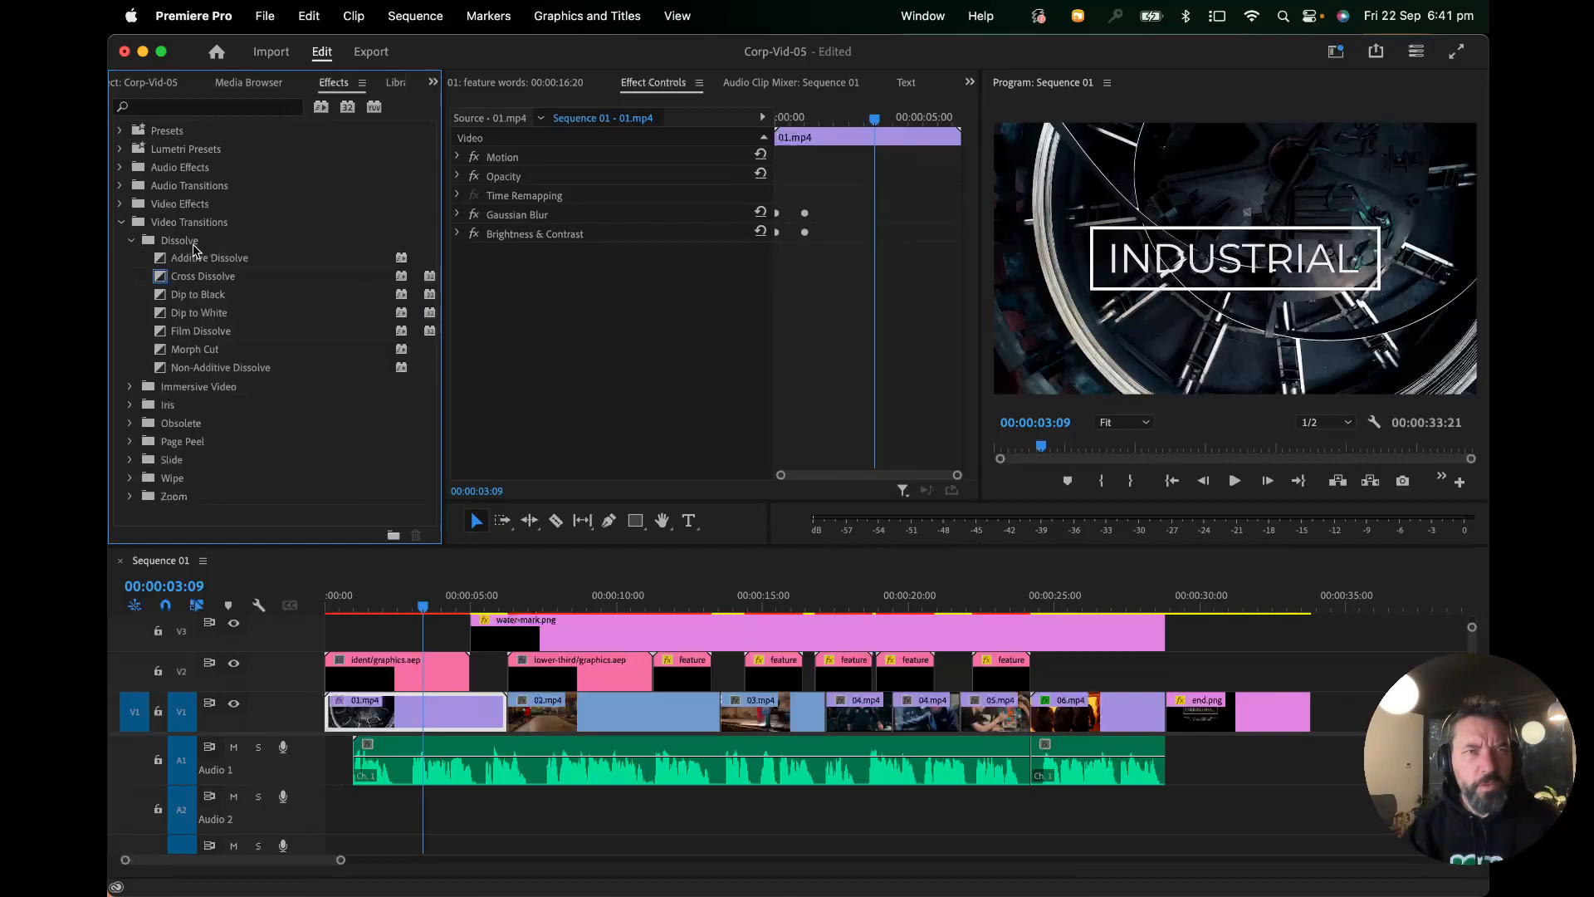
drag(189, 282, 508, 713)
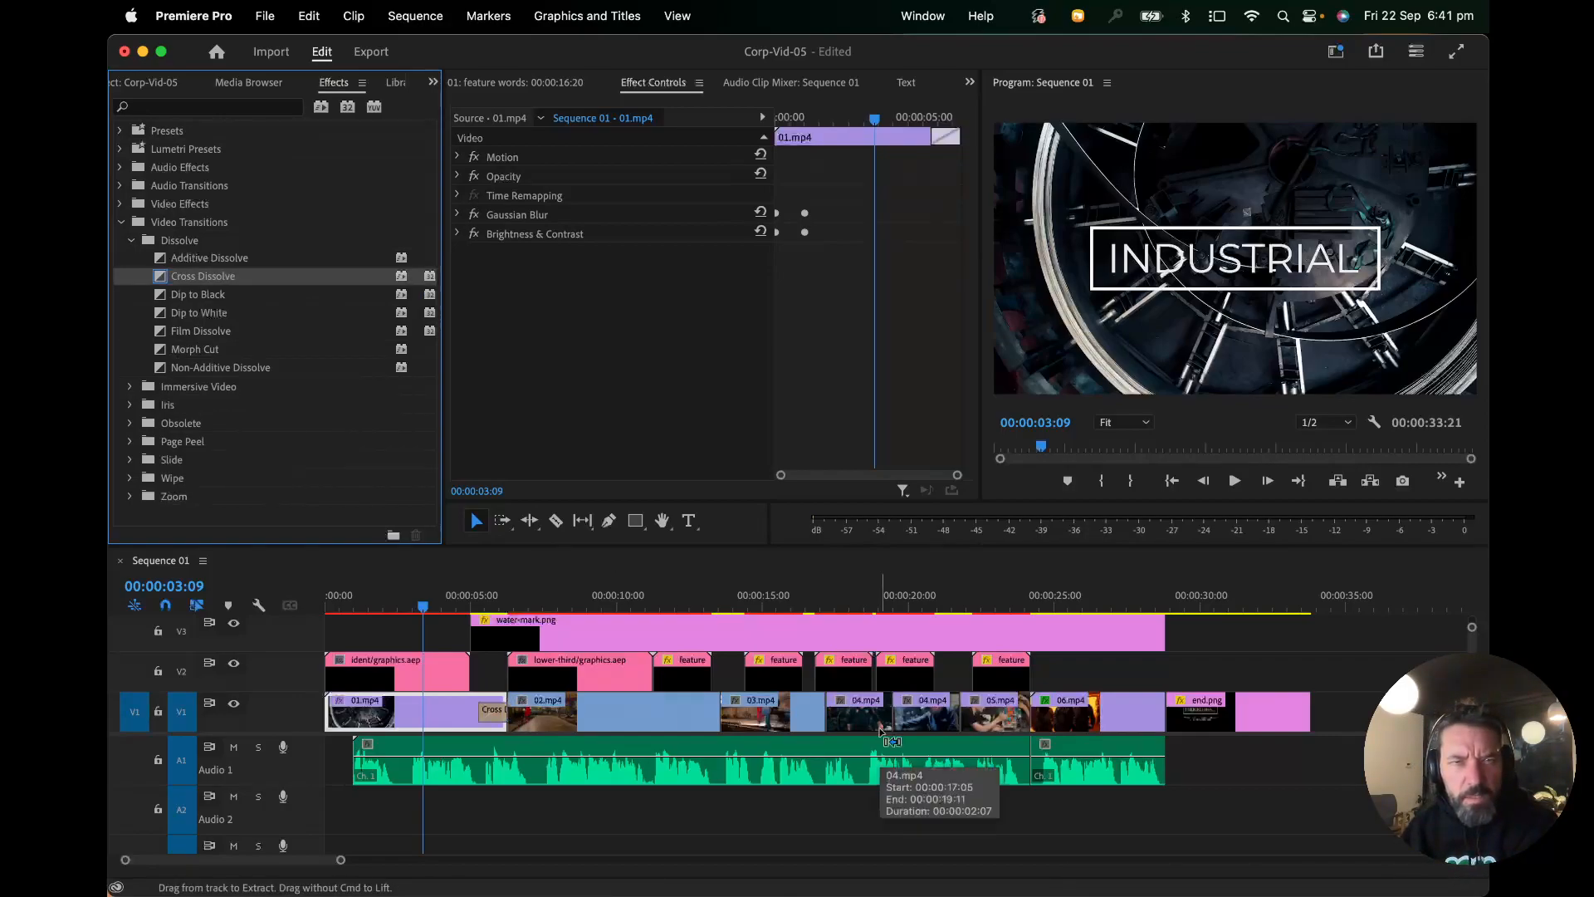
Step: Examine the Cross Dissolve between 01.mp4 and 02.mp4 up close by scrubbing through it
drag(340, 860, 292, 865)
drag(129, 862, 139, 862)
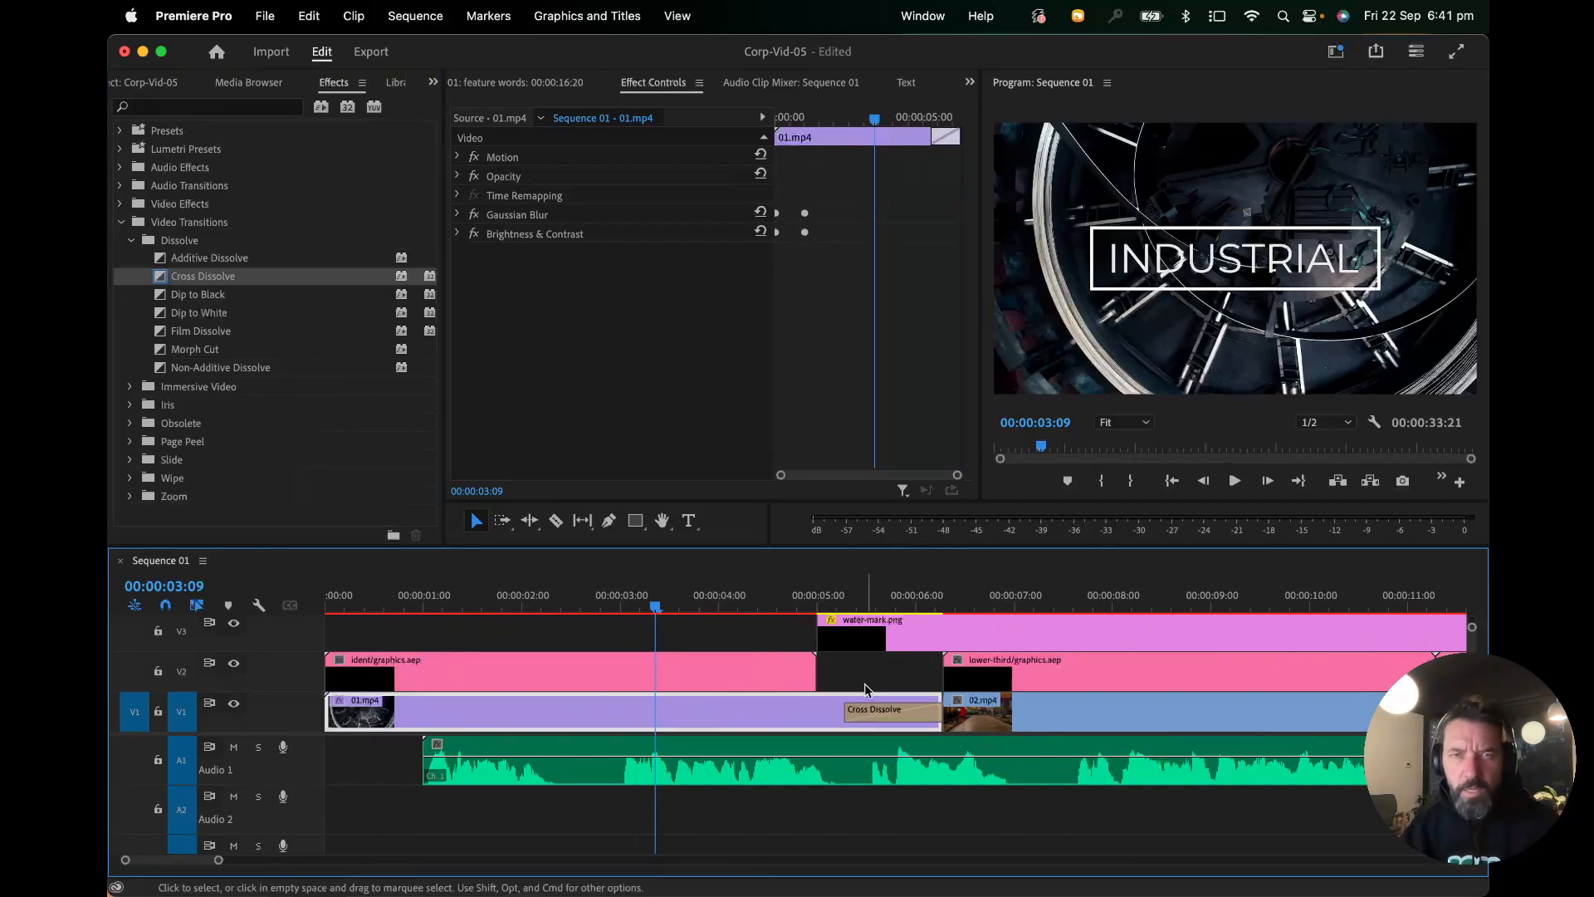
click(892, 714)
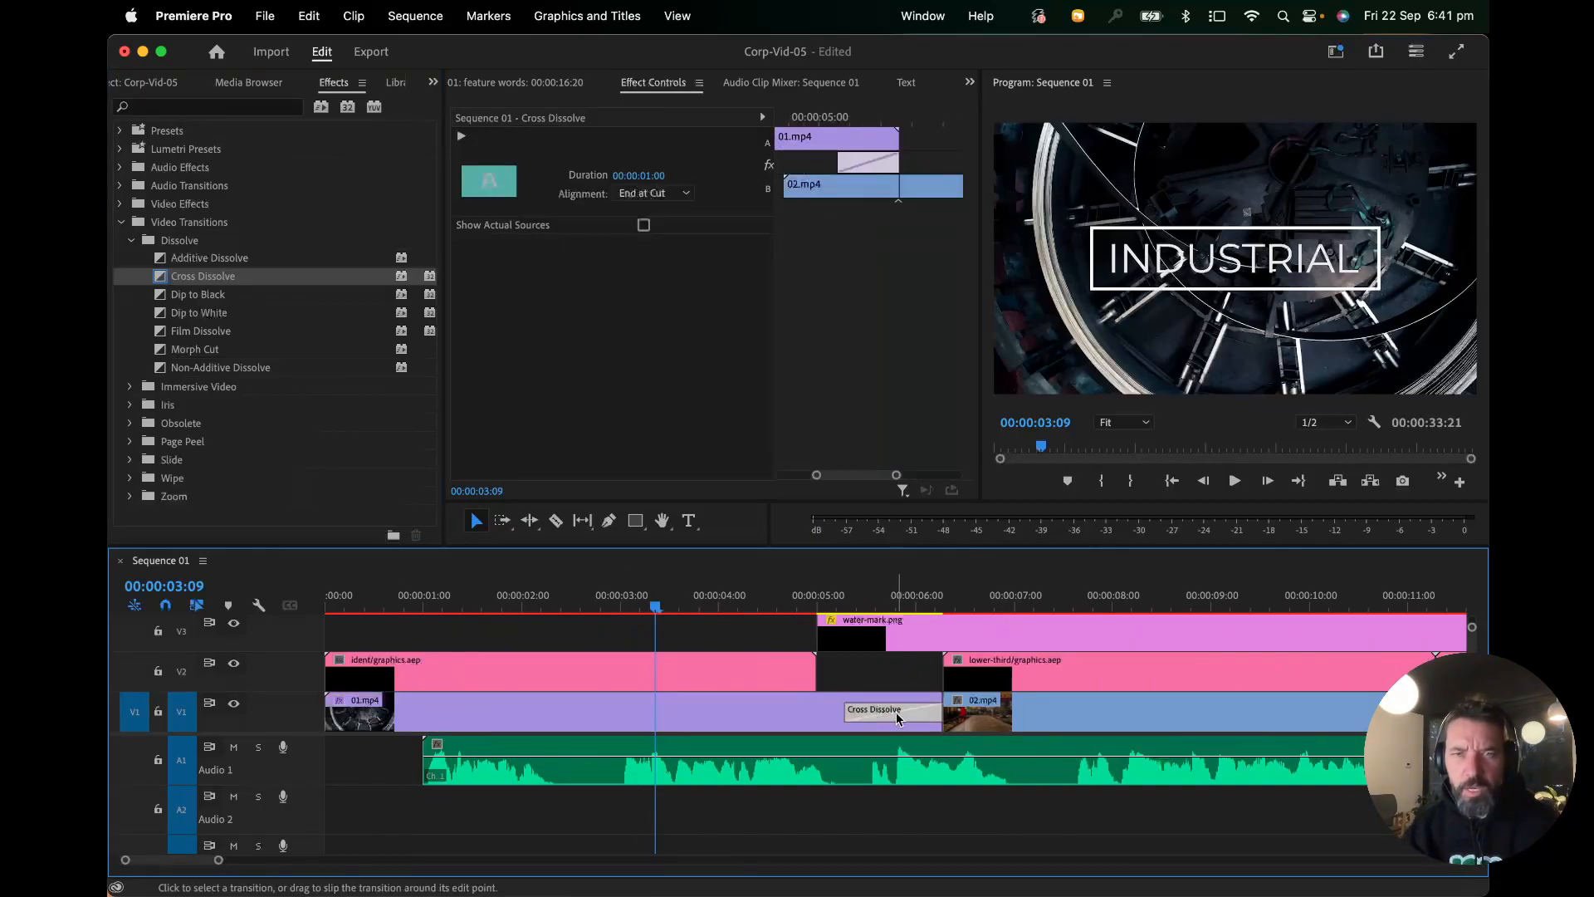
drag(842, 604, 908, 623)
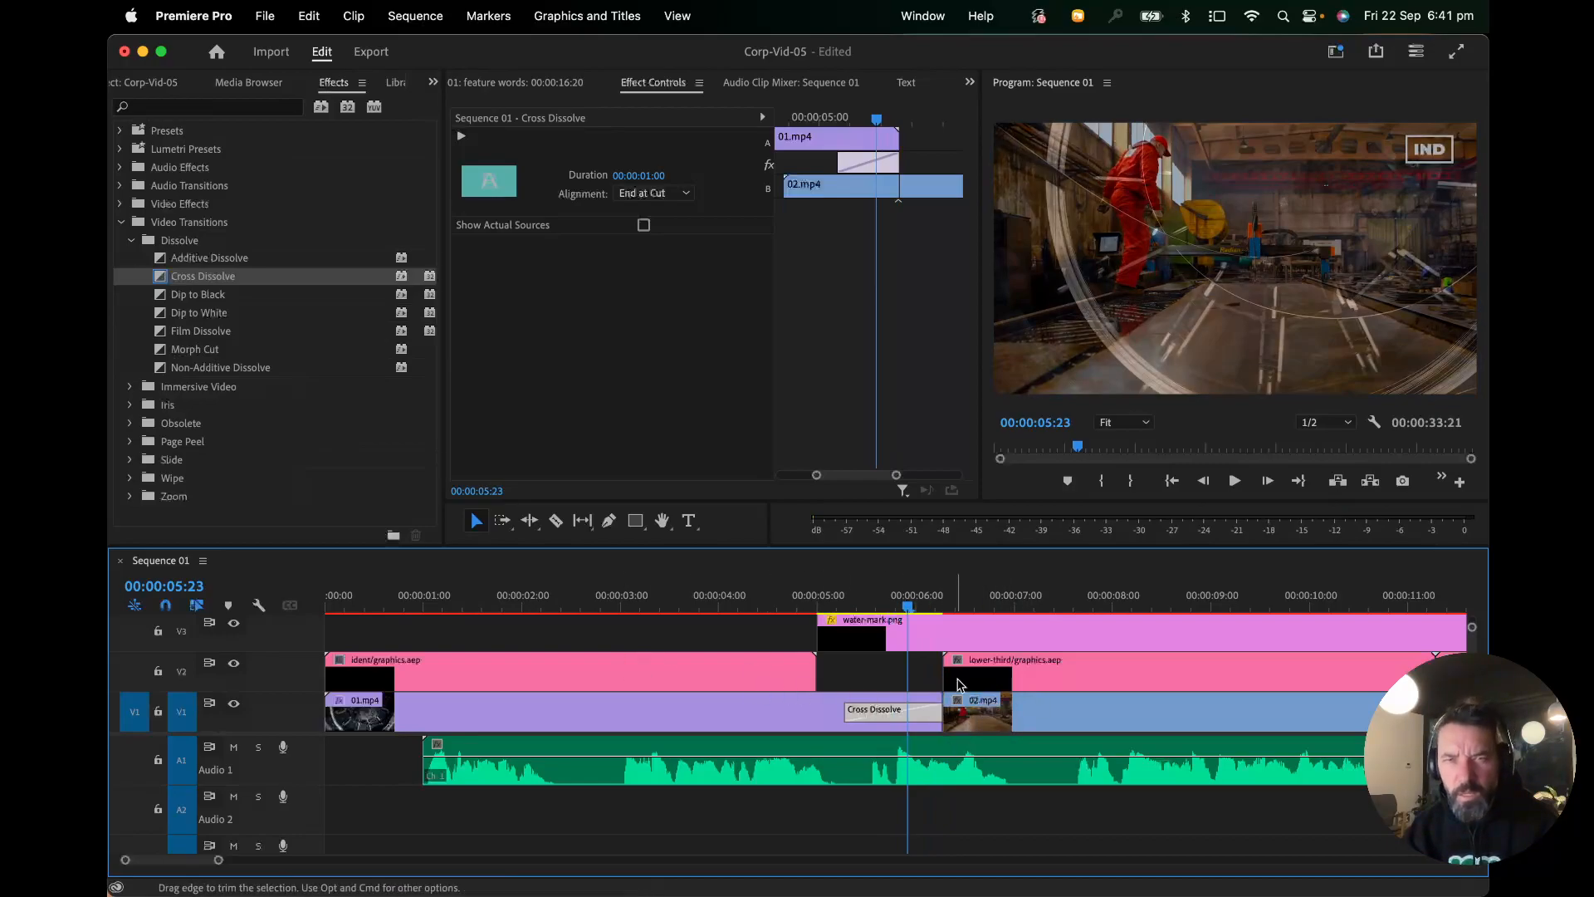
drag(911, 608, 873, 611)
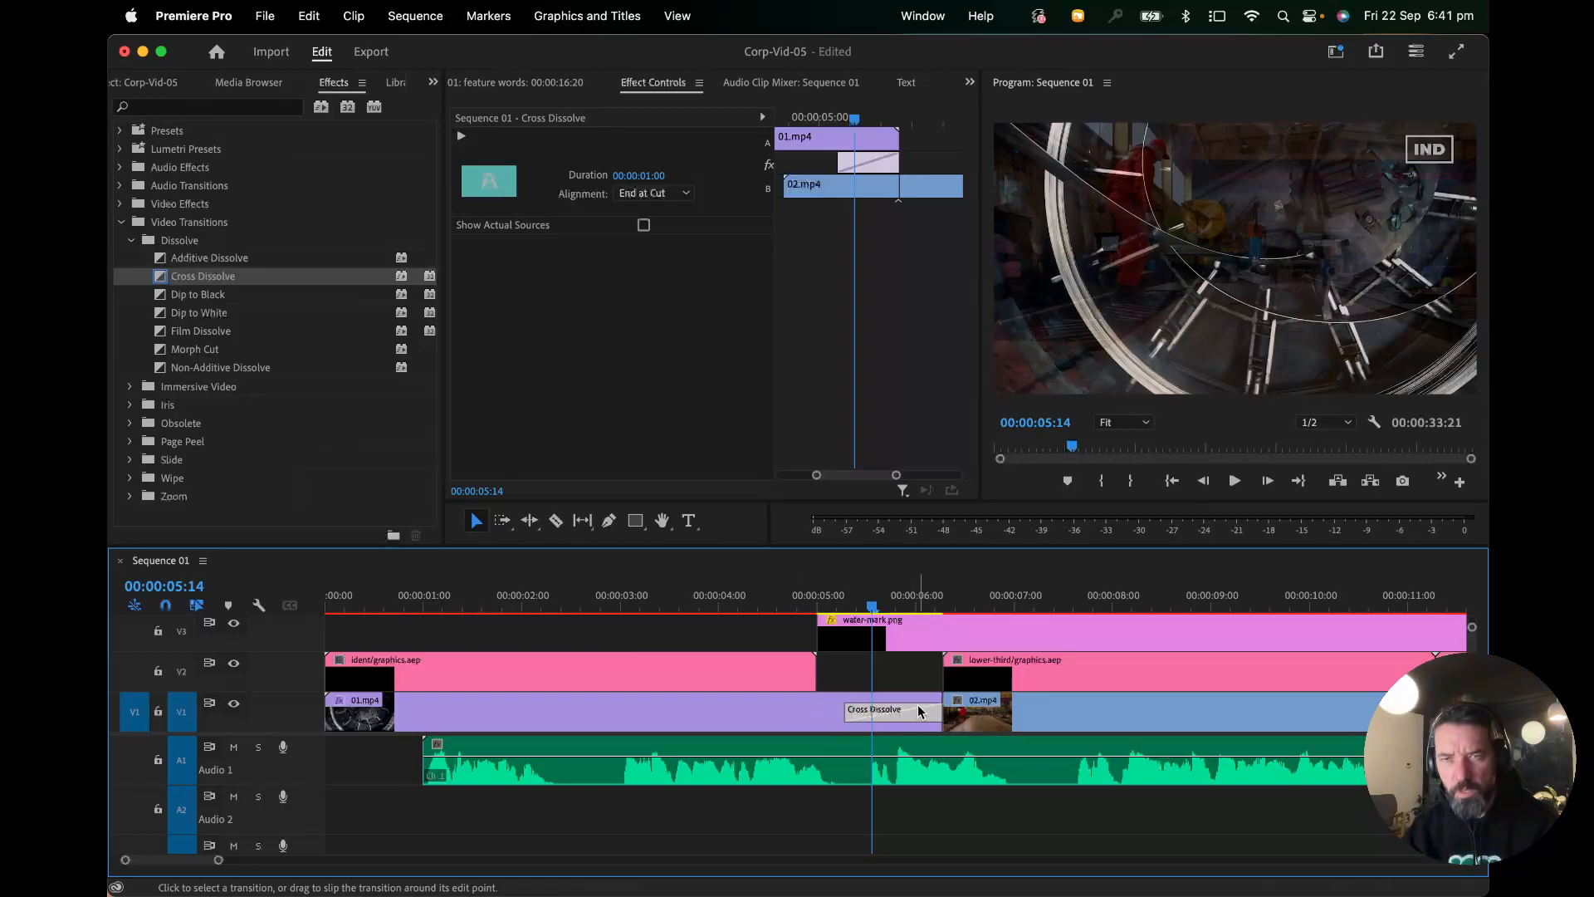
click(865, 605)
Step: Try a Cross Dissolve on the cut between 06.mp4 and end.png
drag(220, 864, 339, 861)
drag(1155, 600, 1177, 594)
click(161, 278)
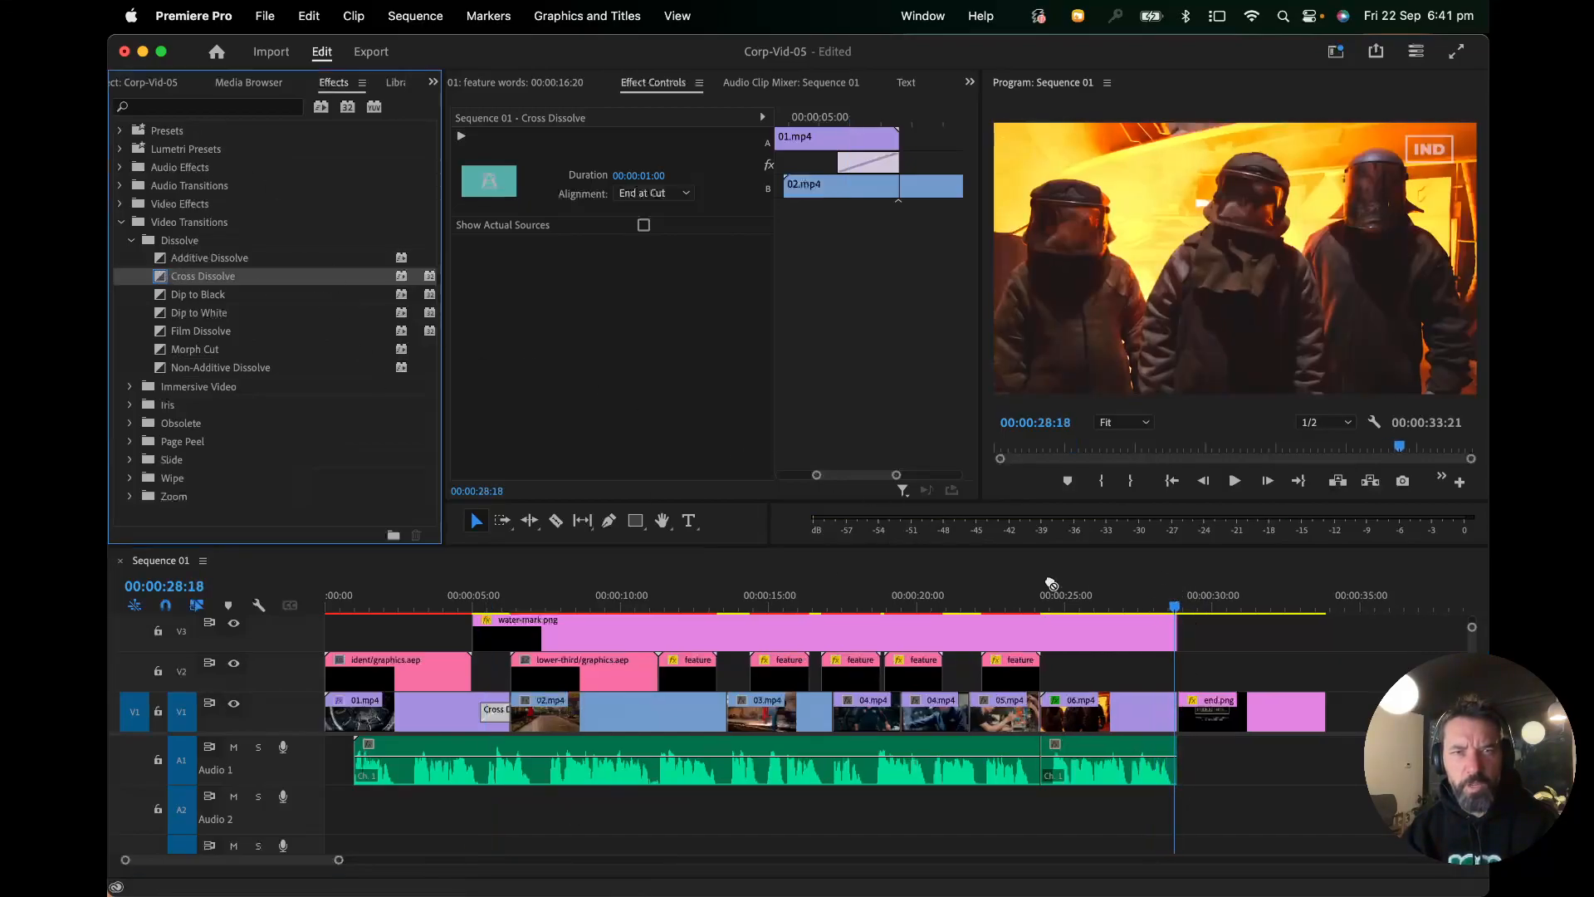
drag(1051, 583, 1177, 708)
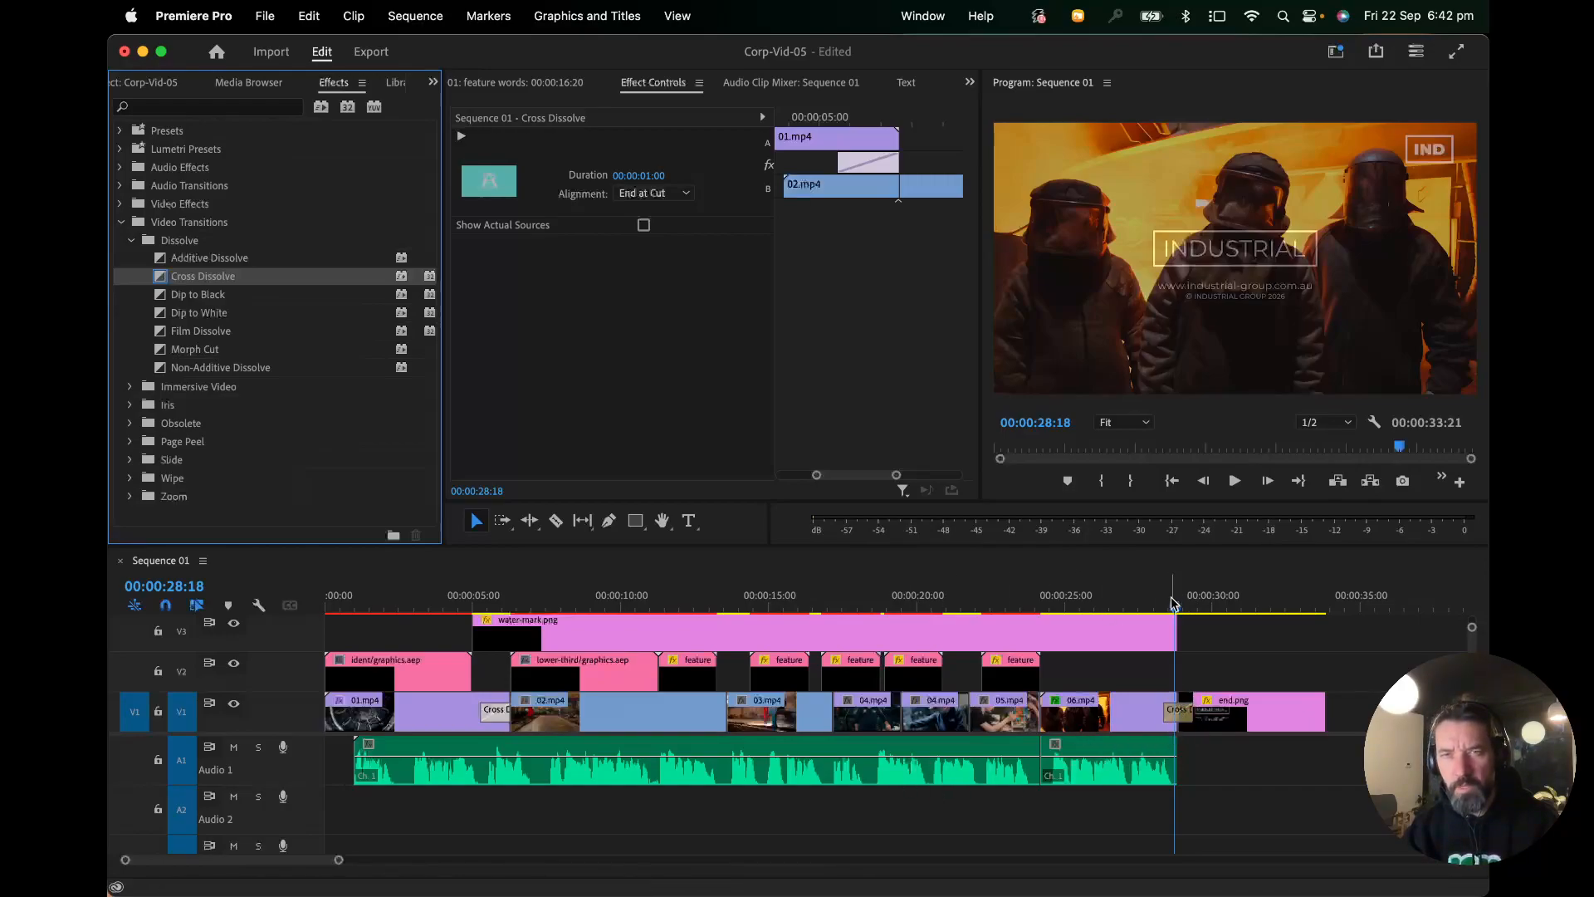
Step: Preview the Cross Dissolve into end.png twice, and undo that transition
drag(1172, 604, 1154, 606)
key(space)
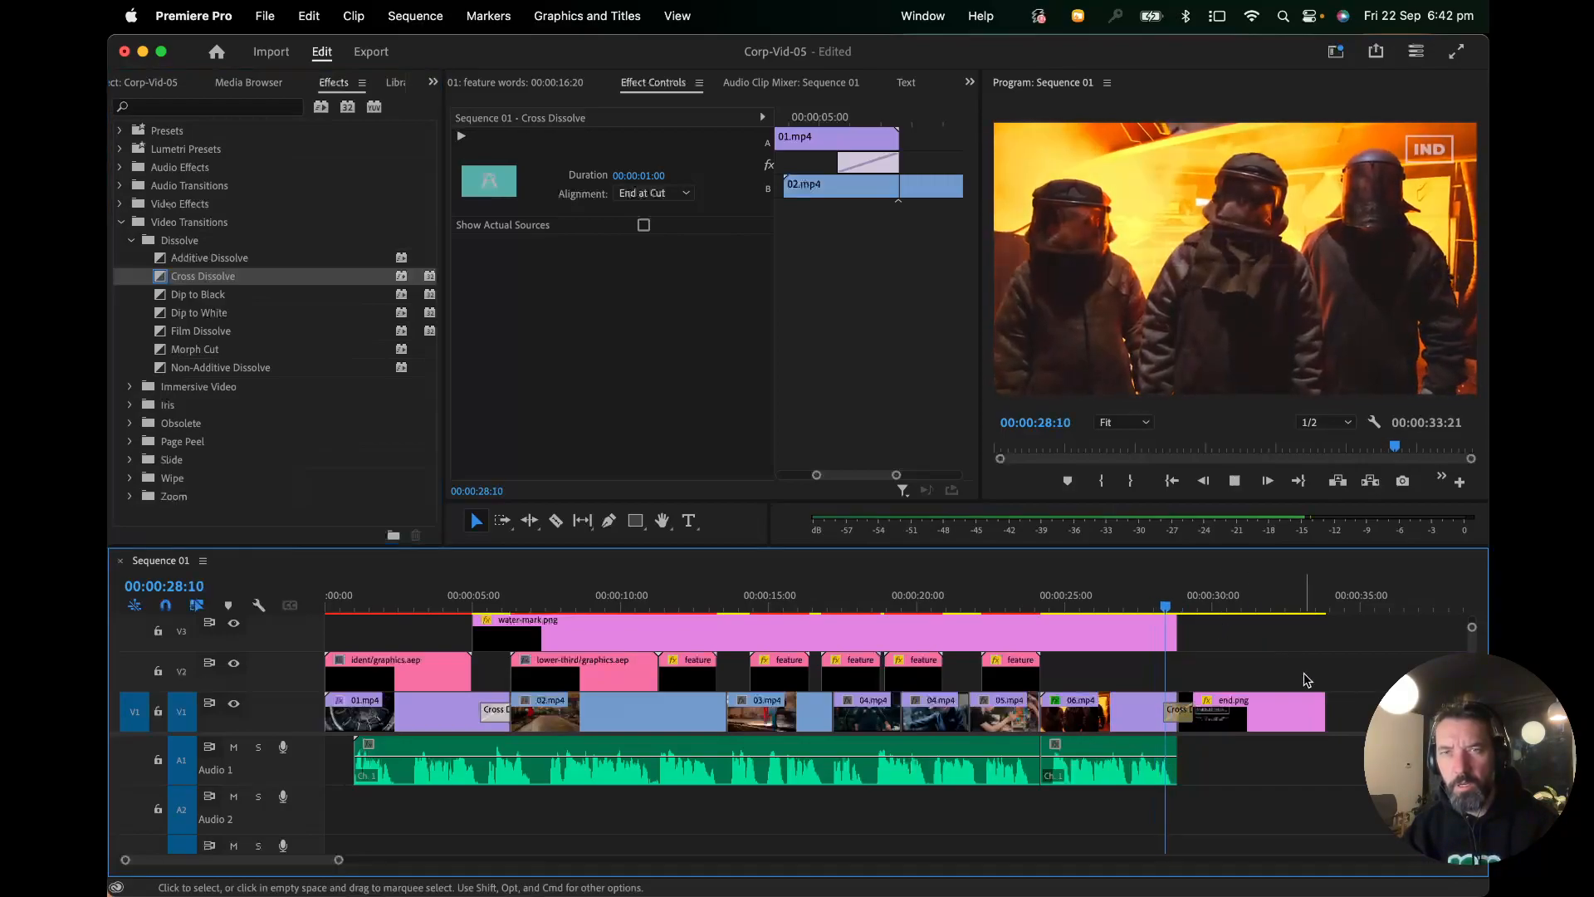
key(space)
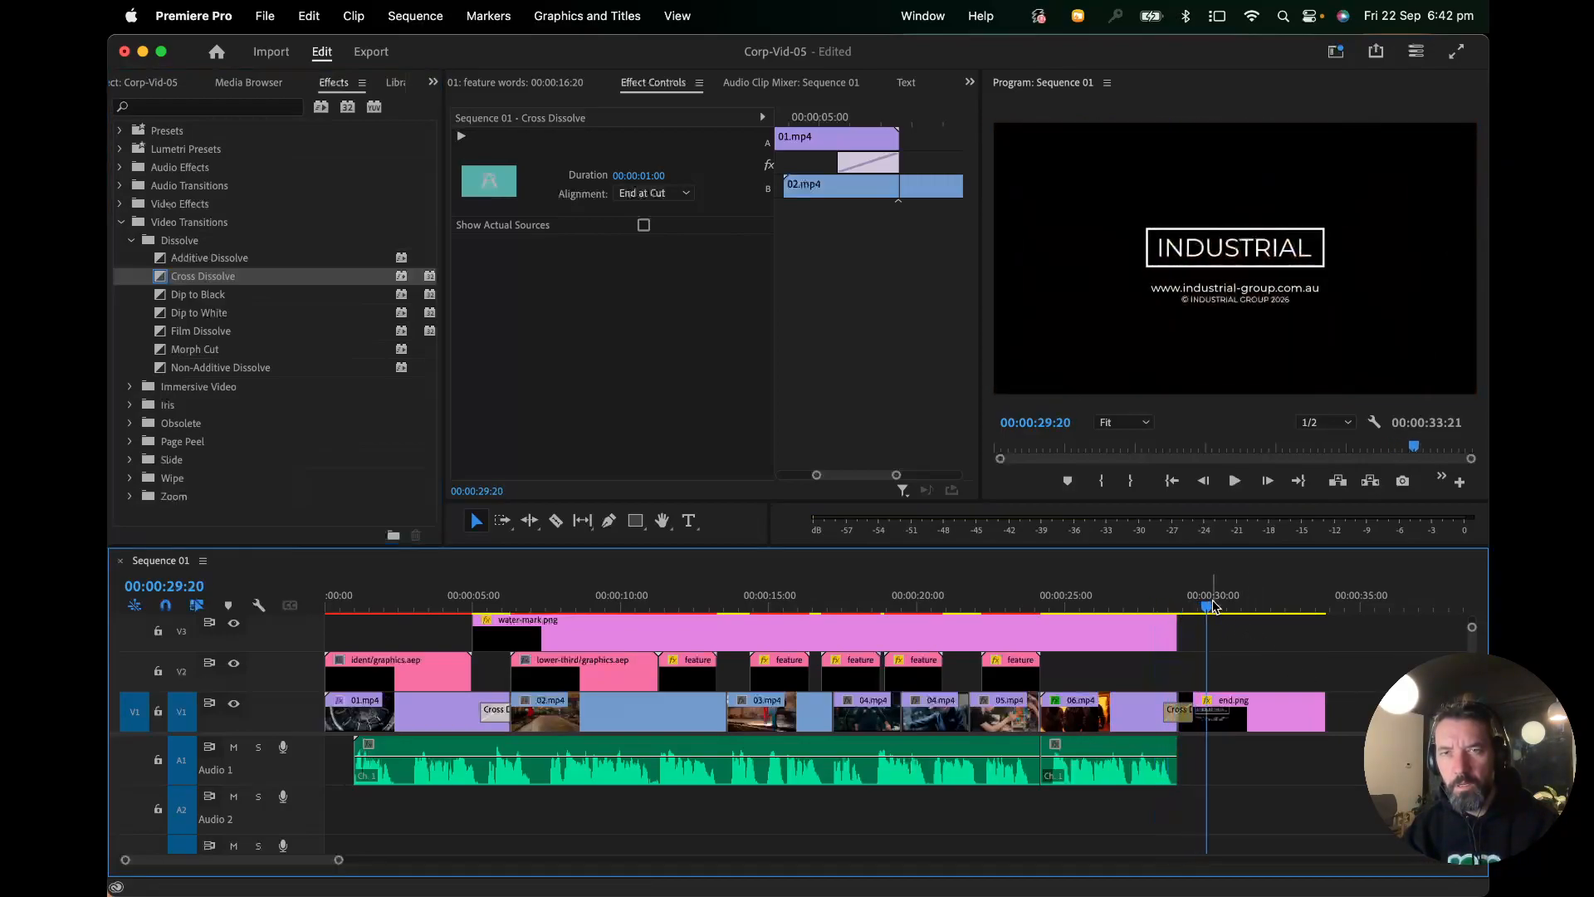
click(1161, 608)
key(space)
key(space)
key(super+z)
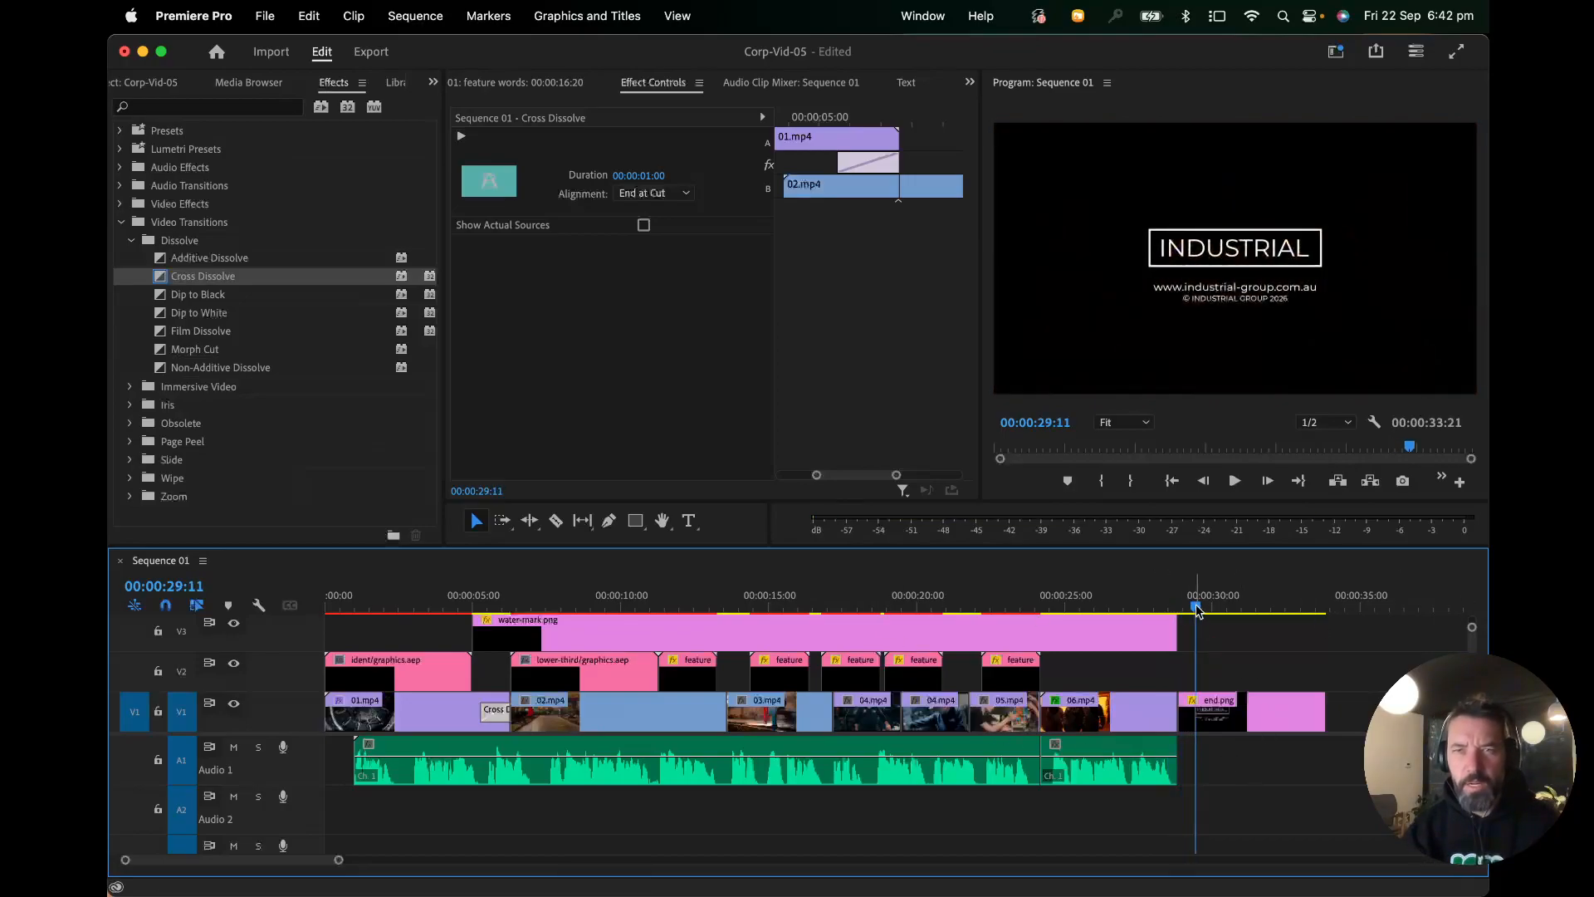
Step: Add an Iris Round transition on the cut between 06.mp4 and end.png
drag(1197, 610, 1180, 611)
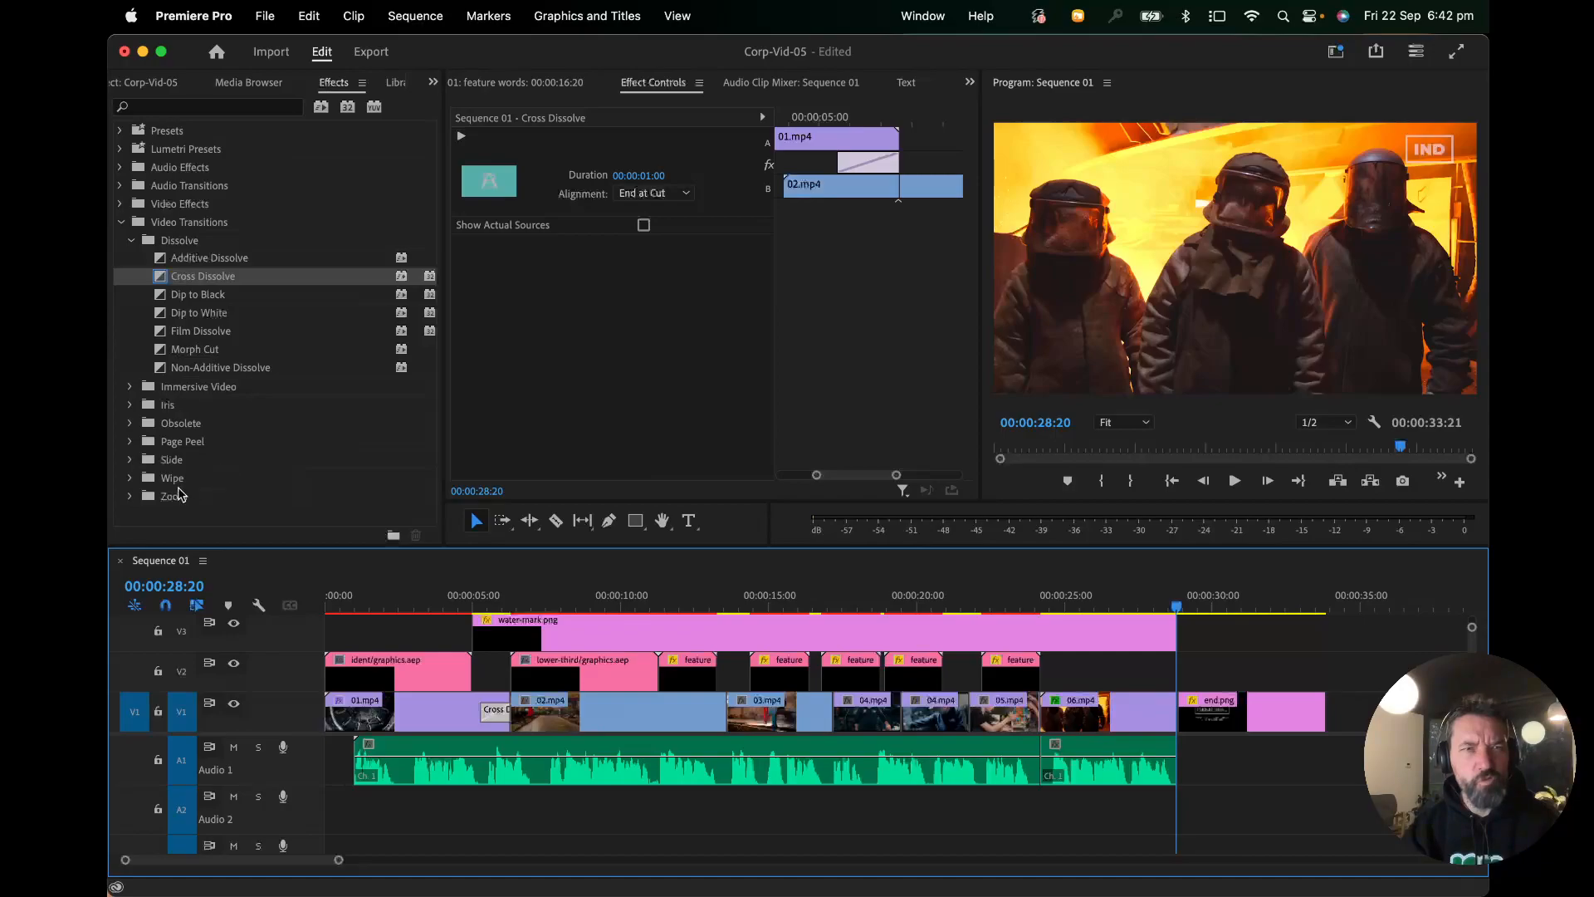
click(131, 404)
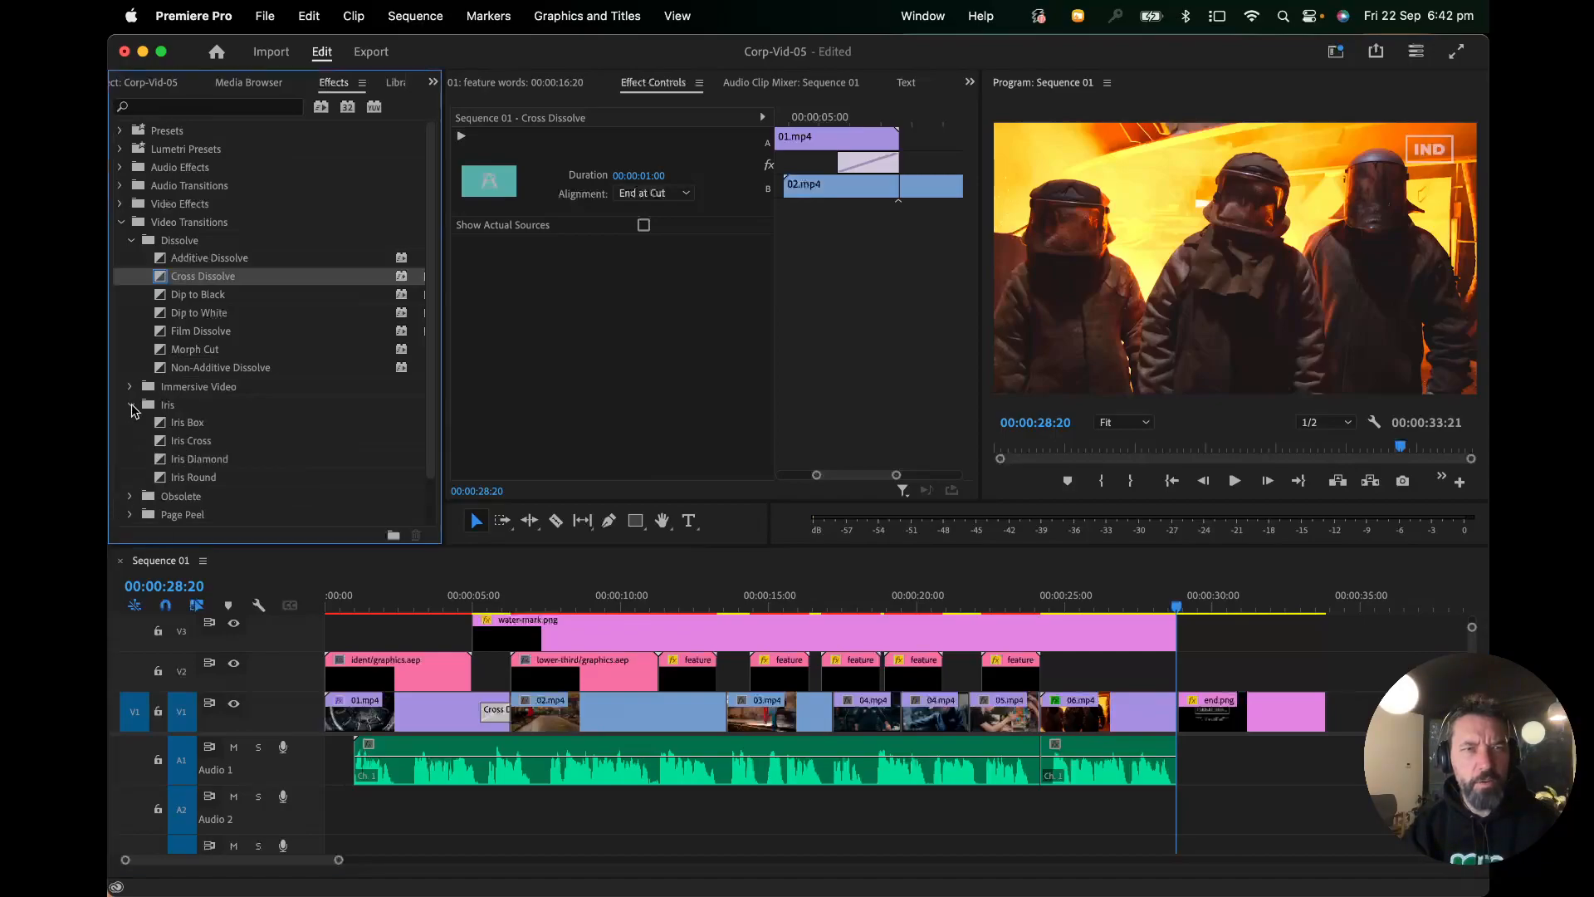
drag(166, 482, 1179, 711)
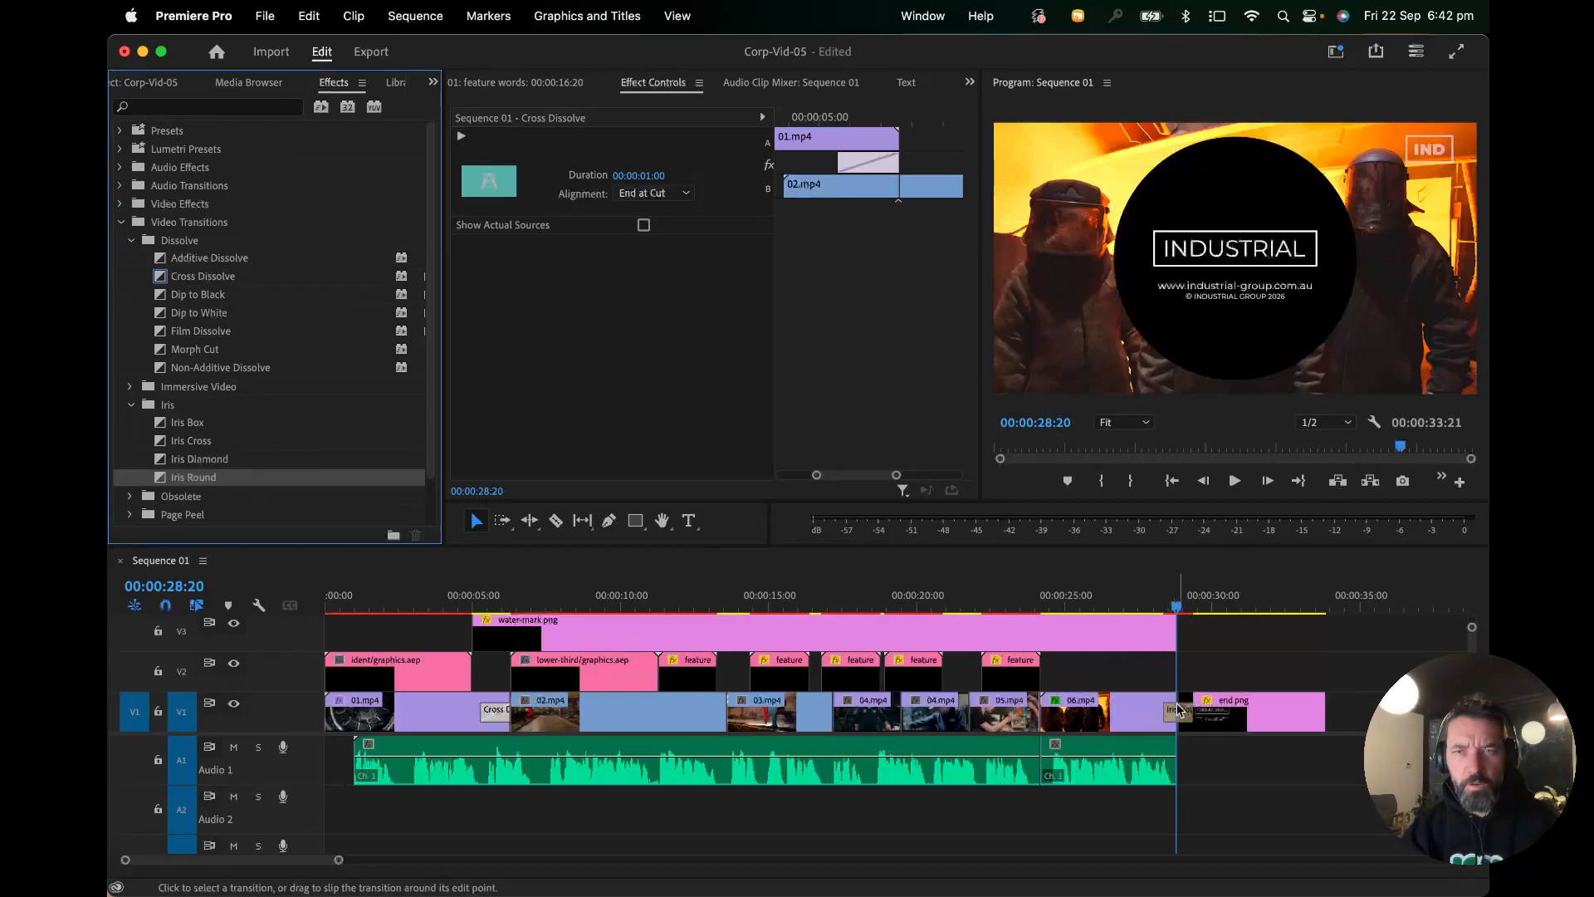
Step: Play the sequence from just before the Iris Round transition through the end card
click(1171, 607)
drag(1171, 608, 1150, 611)
key(space)
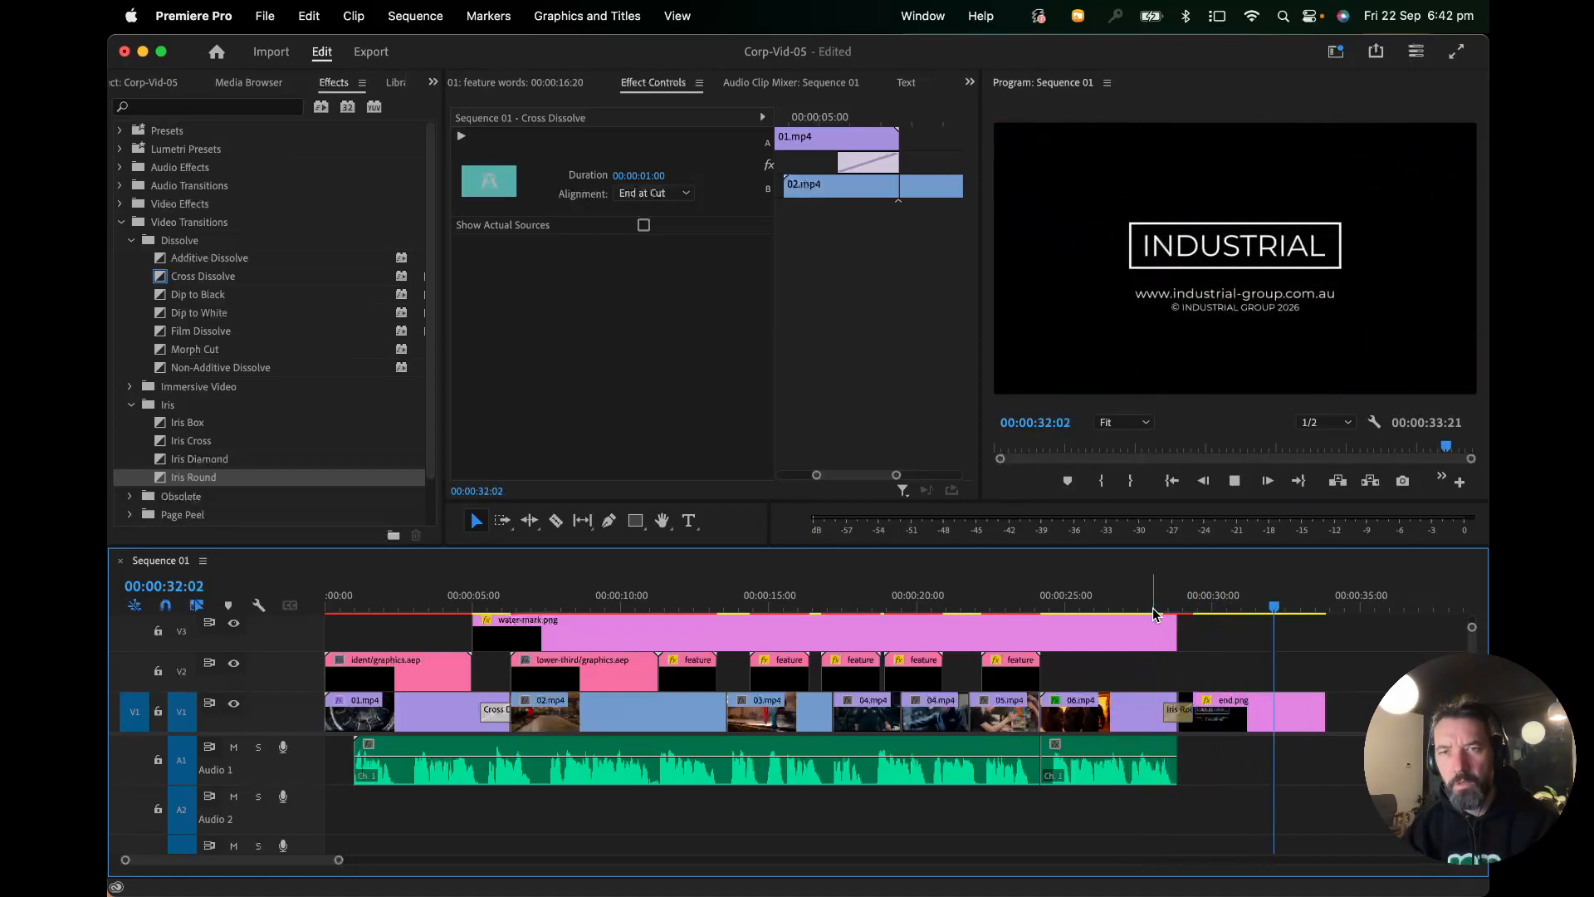
key(space)
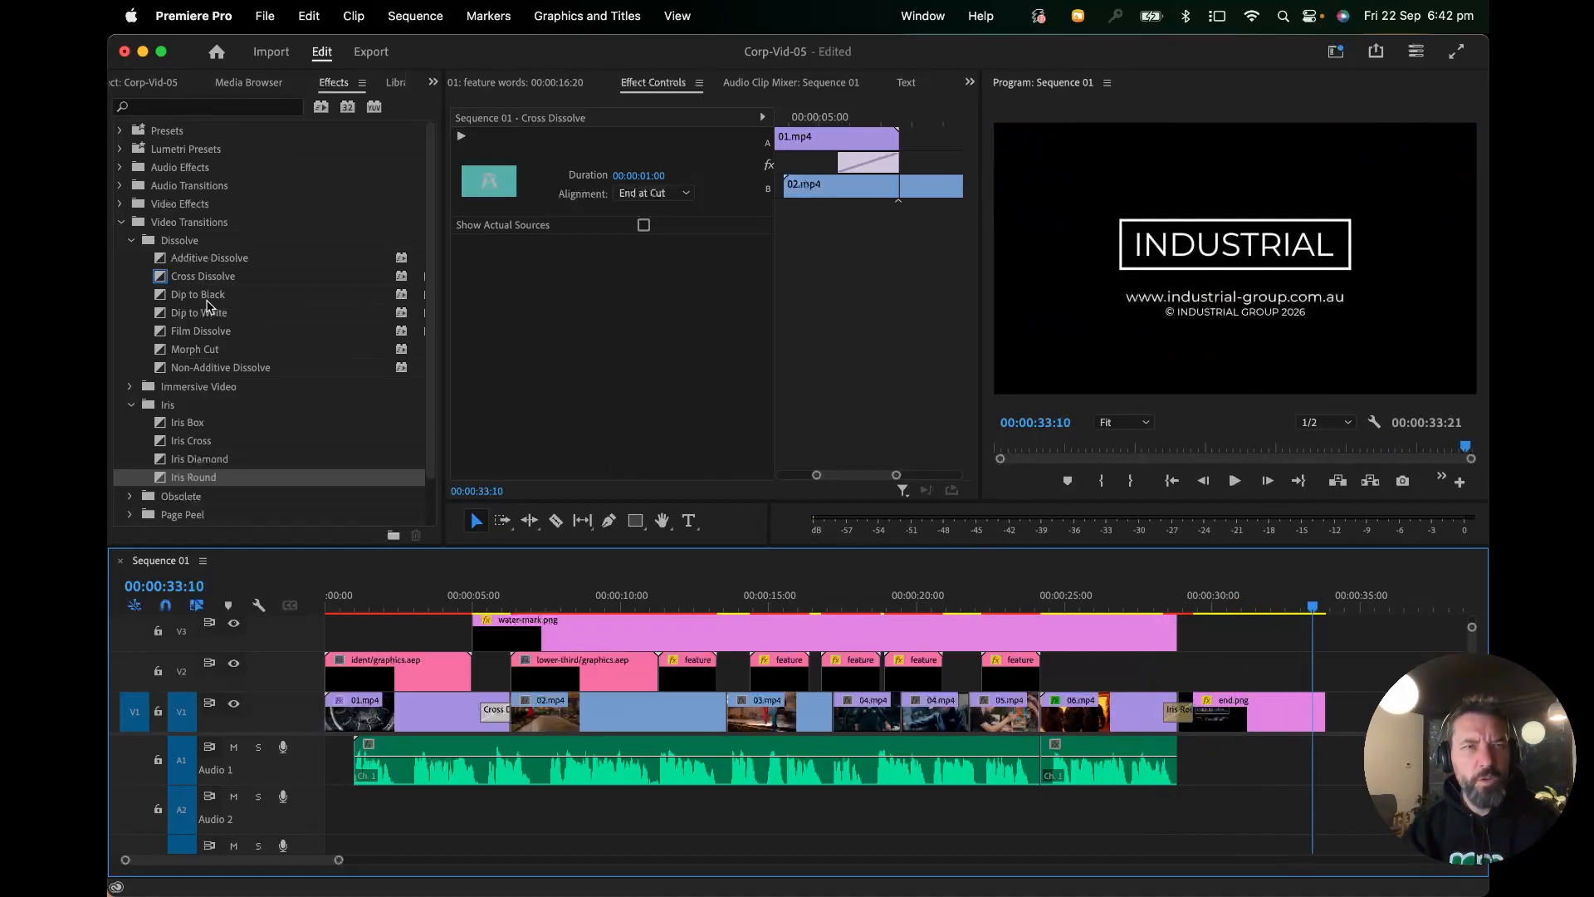
Step: Add a Dip to Black transition at the end of end.png and play back the closing section
drag(176, 296, 1310, 711)
drag(1315, 609, 1158, 611)
key(space)
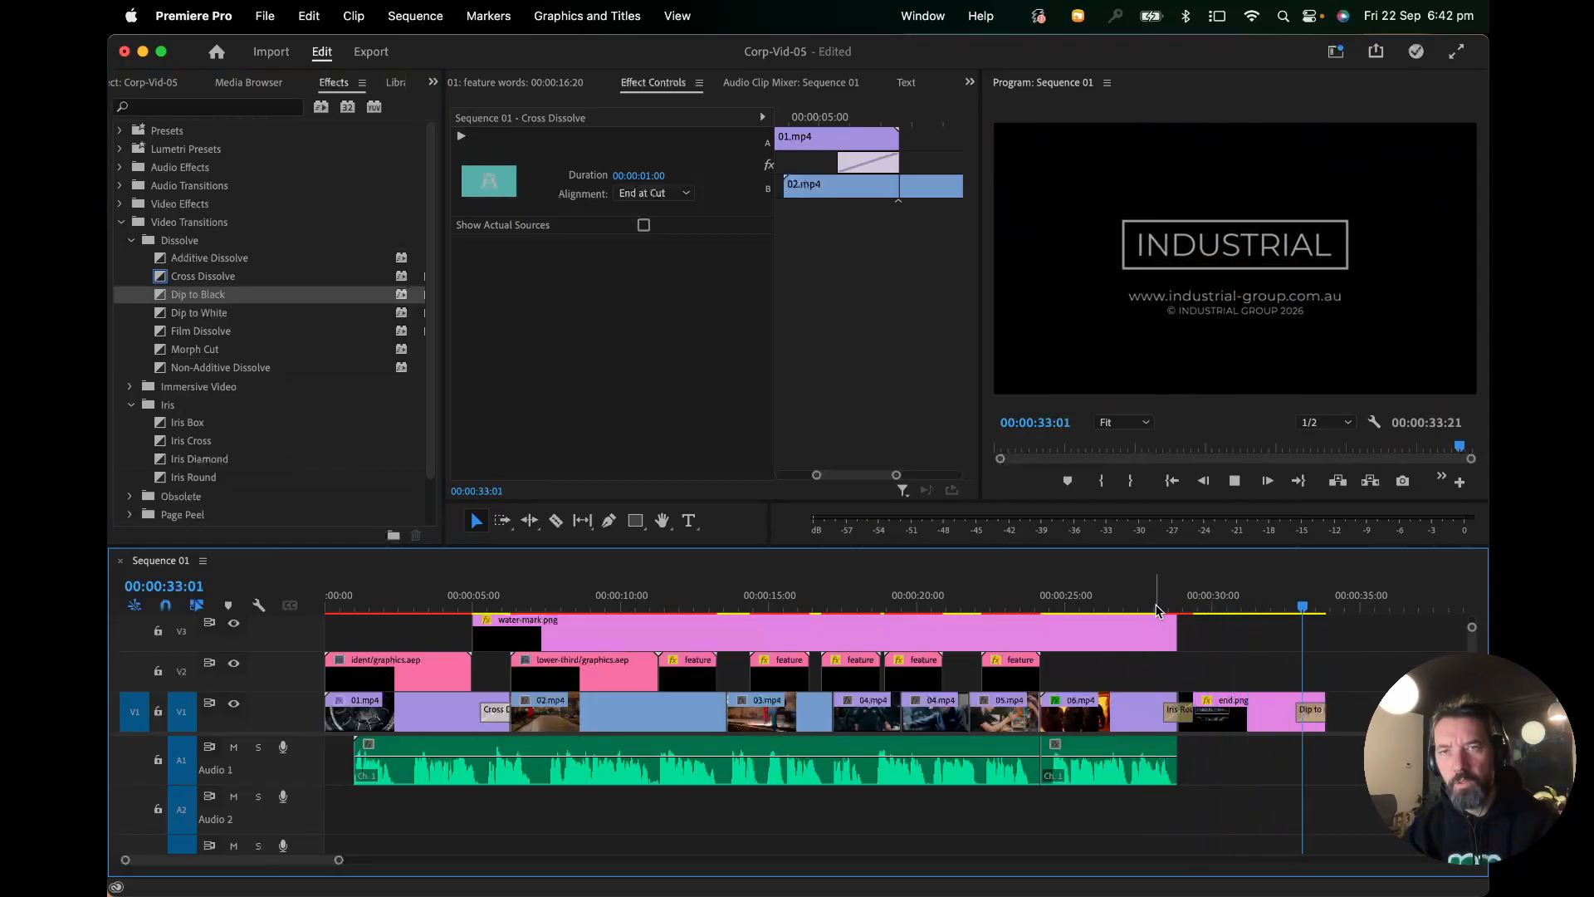
Step: Lengthen the Dip to Black on end.png to a duration of 00:00:01:22 and preview the fade
drag(1321, 607, 1306, 607)
drag(1303, 711, 1279, 713)
drag(1276, 609, 1255, 610)
key(space)
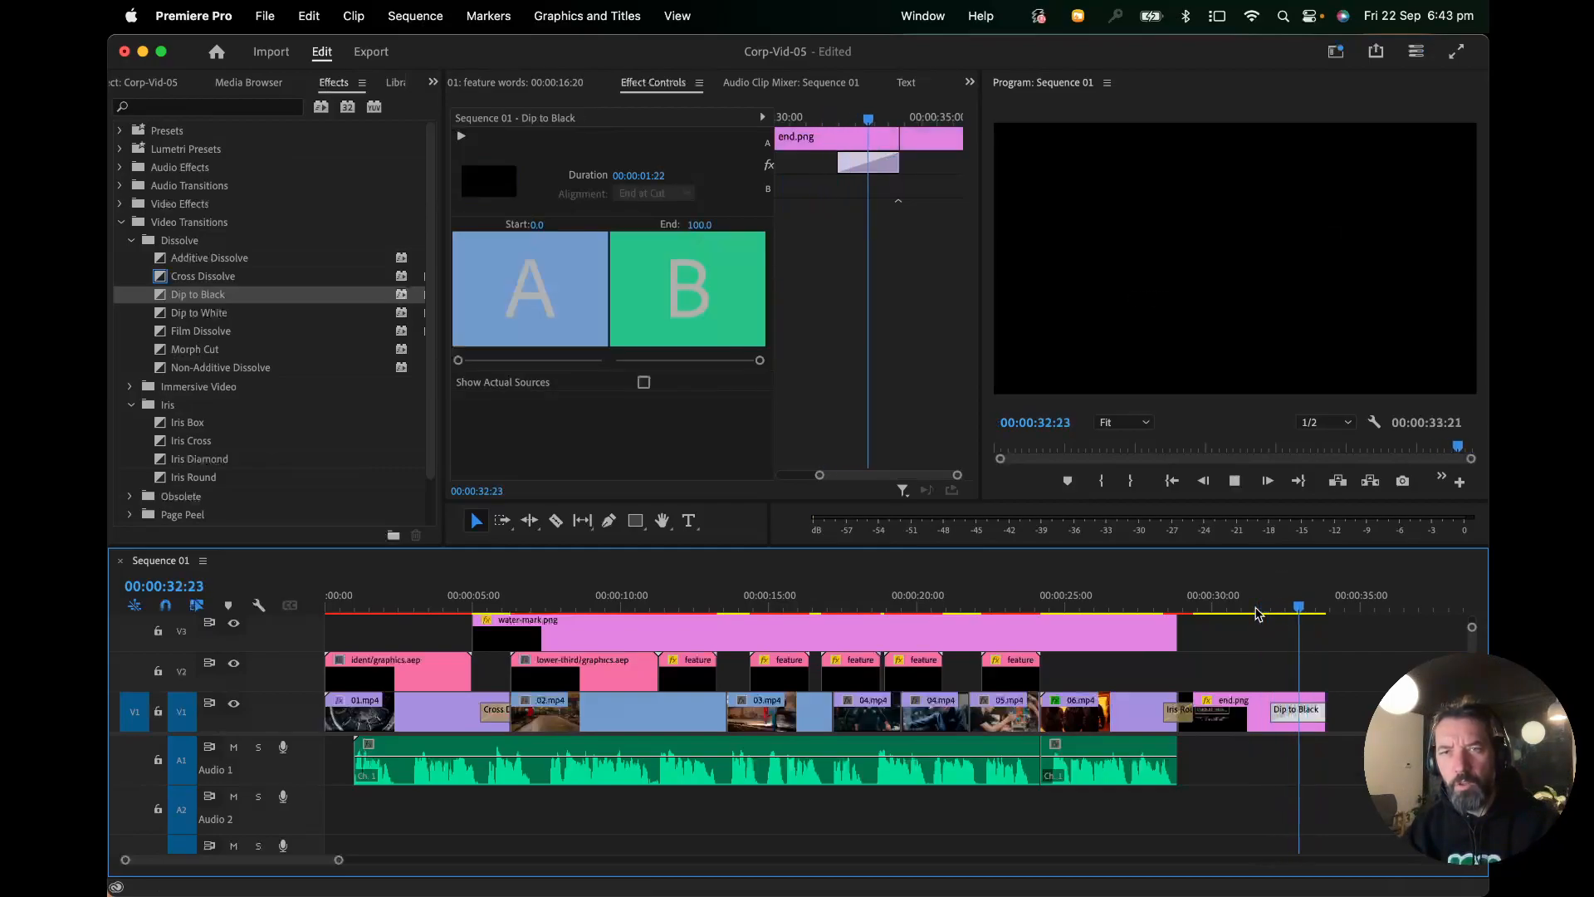
Step: Add a Cross Dissolve to both the start and the end of the water-mark.png clip on V3
drag(1262, 610, 595, 609)
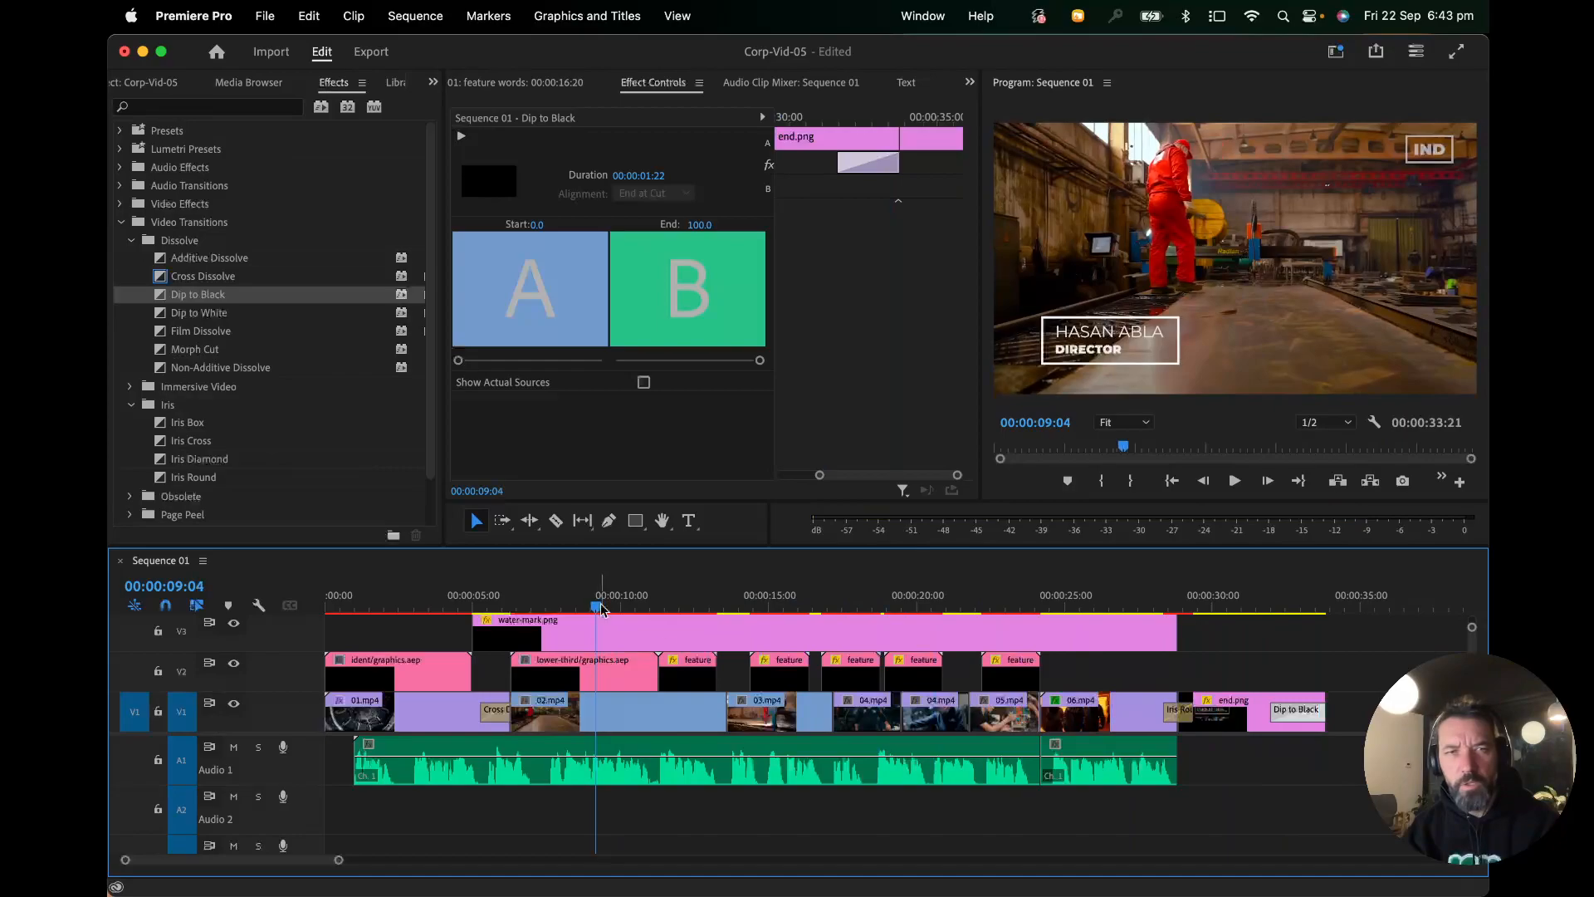
scroll(698, 677, up, 1)
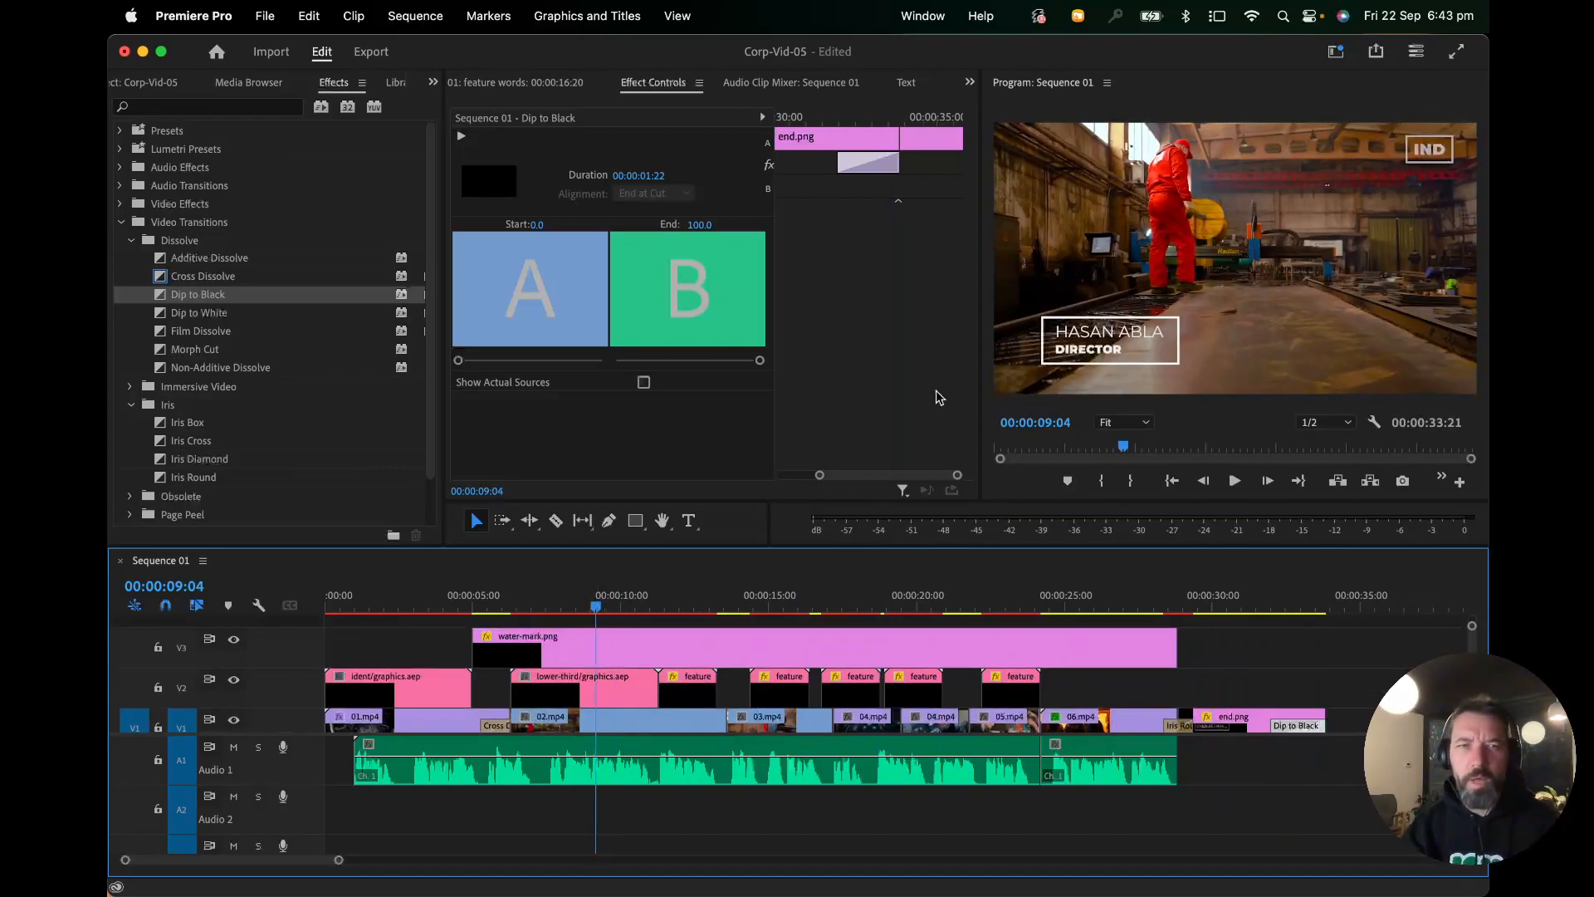
drag(593, 592, 474, 611)
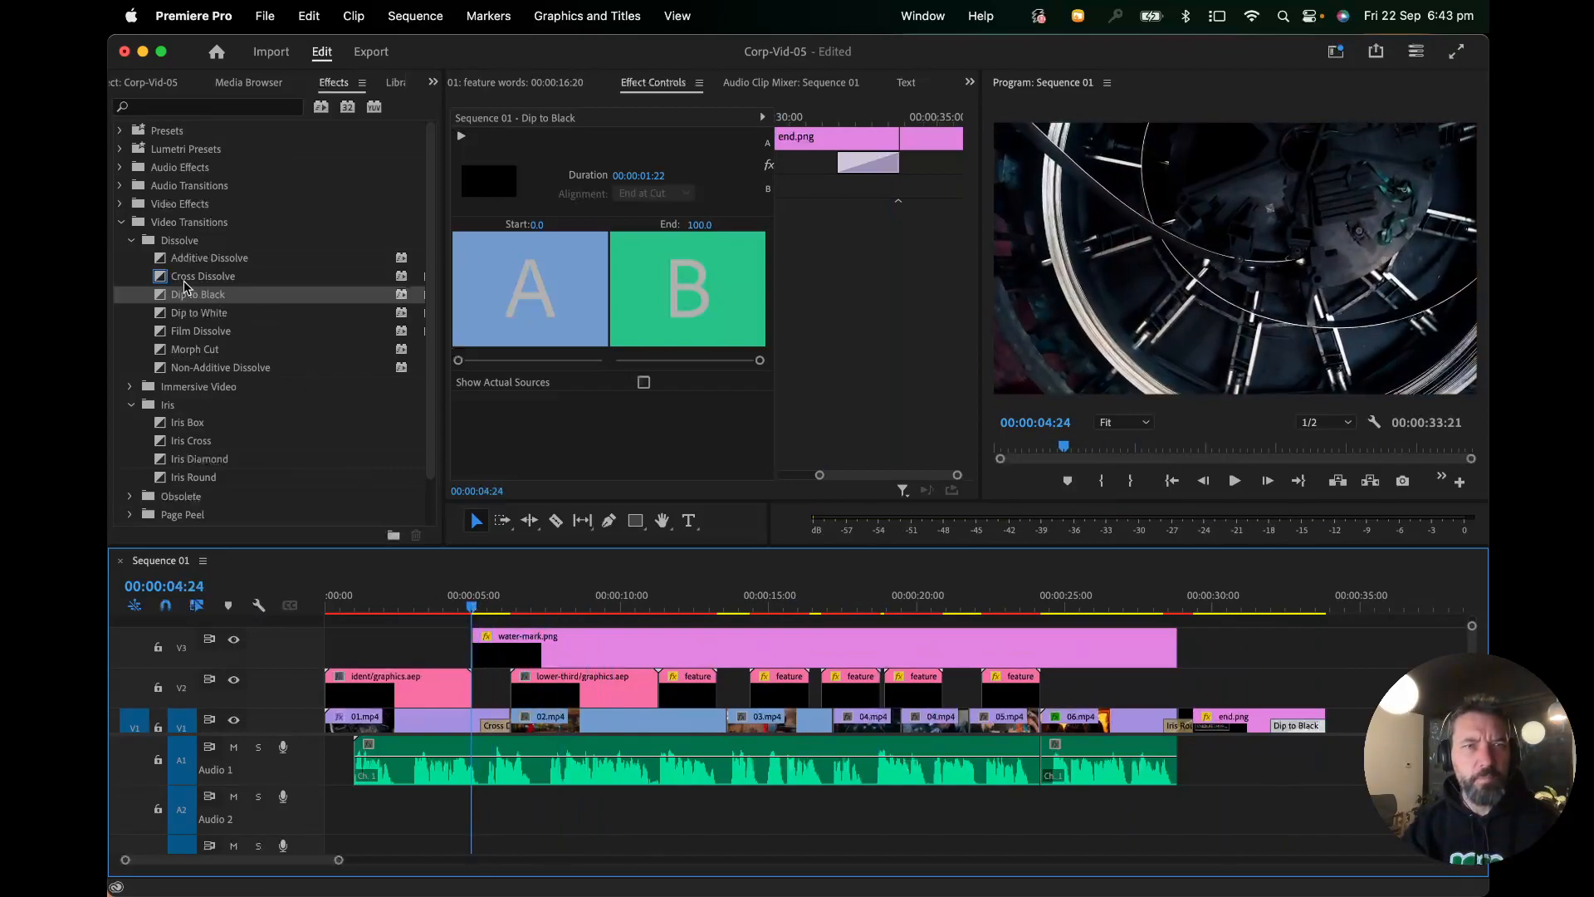
drag(166, 276, 1091, 609)
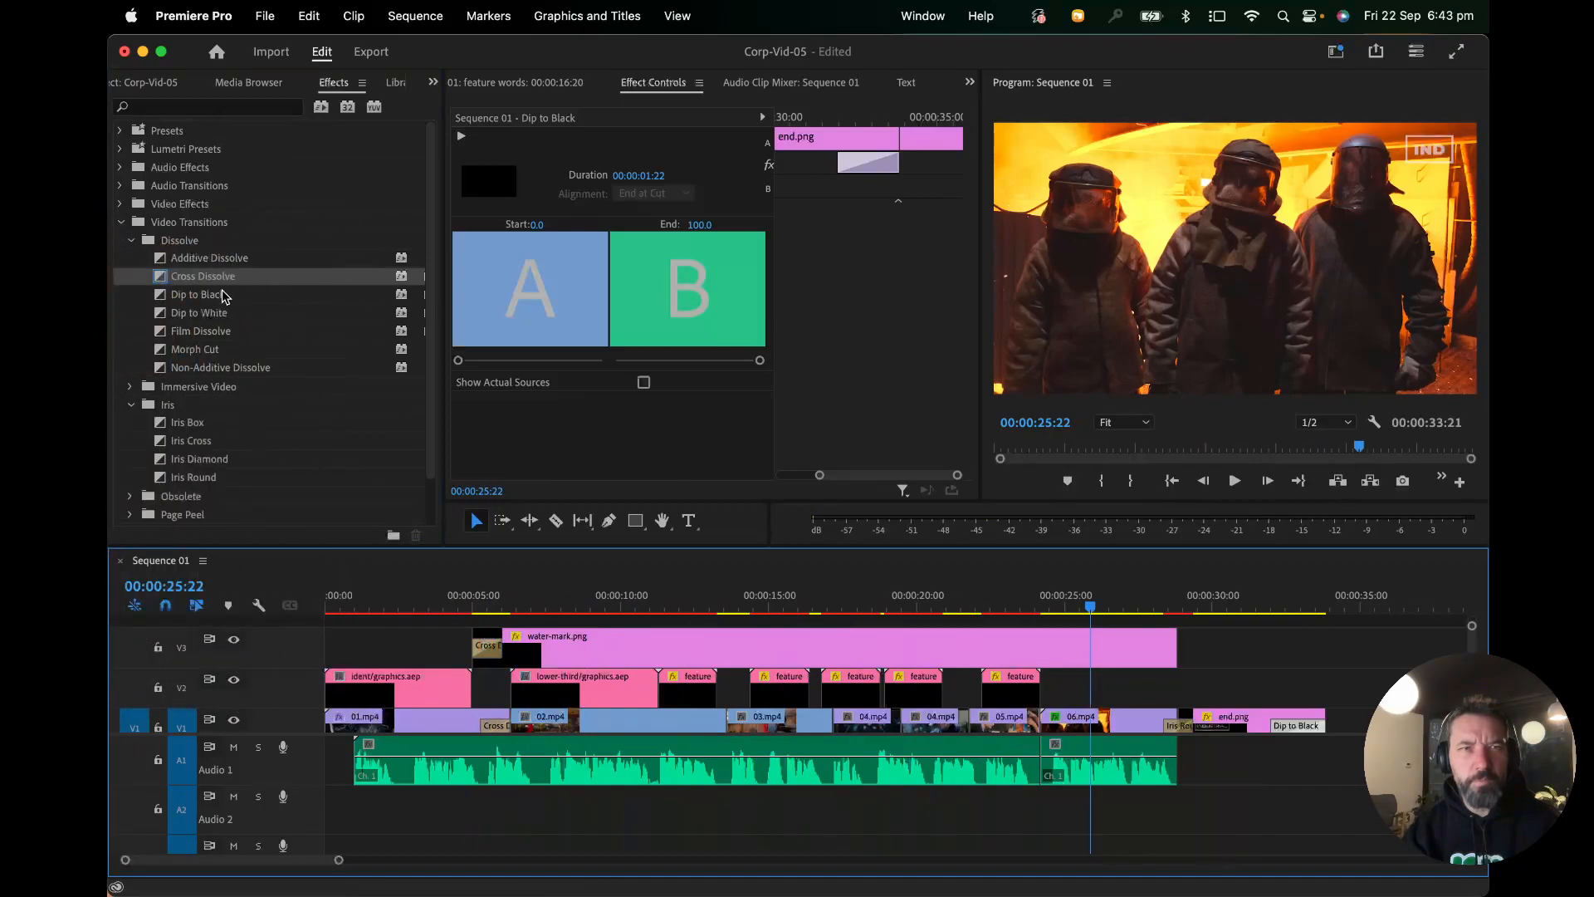
drag(162, 279, 1166, 608)
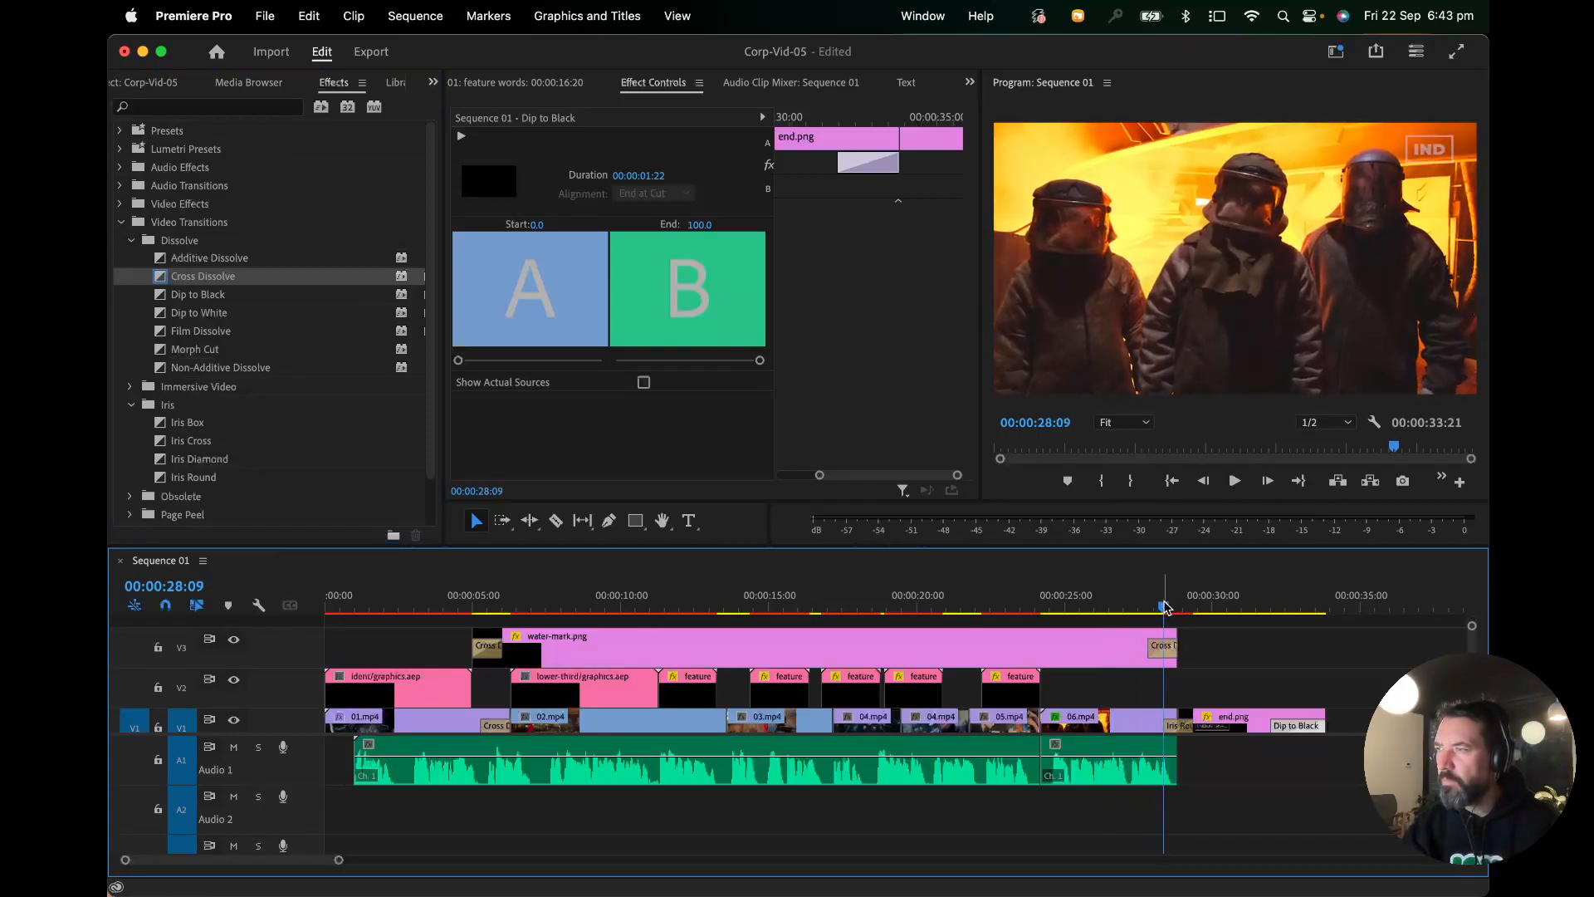